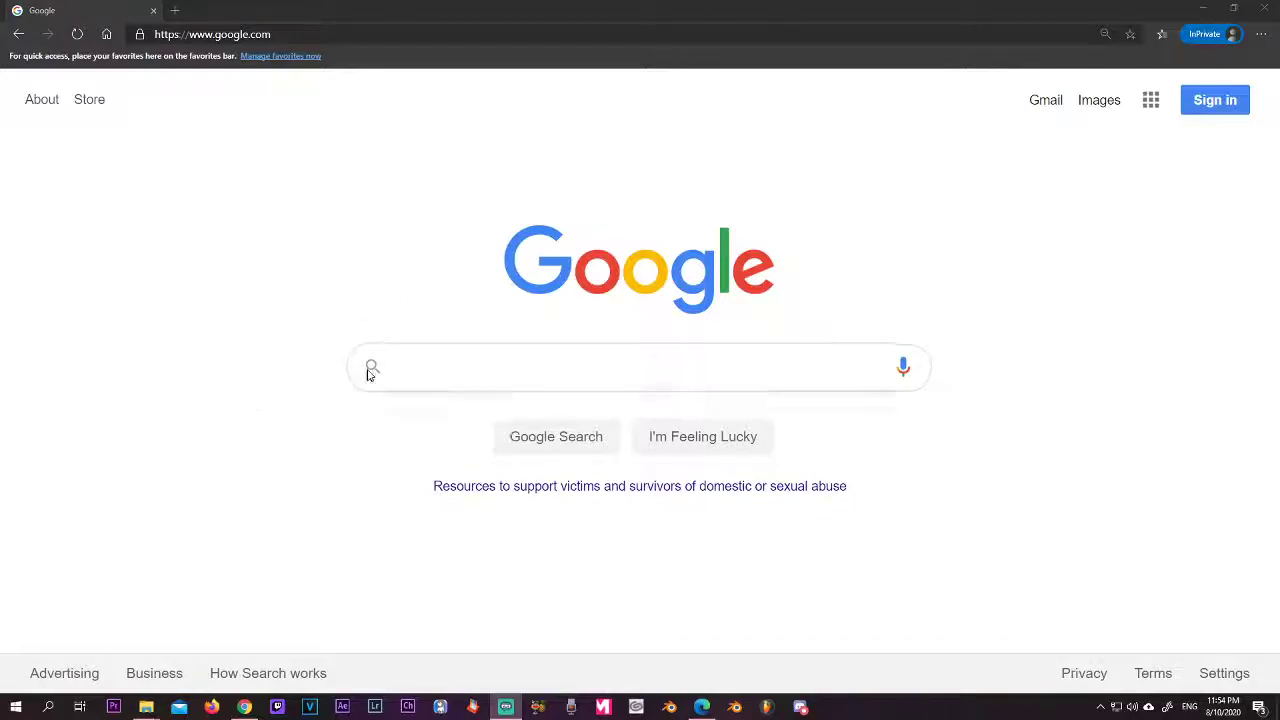
- Search Google for mmd and open LearnMMD's Download MikuMikuDance page from the results
left_click(486, 363)
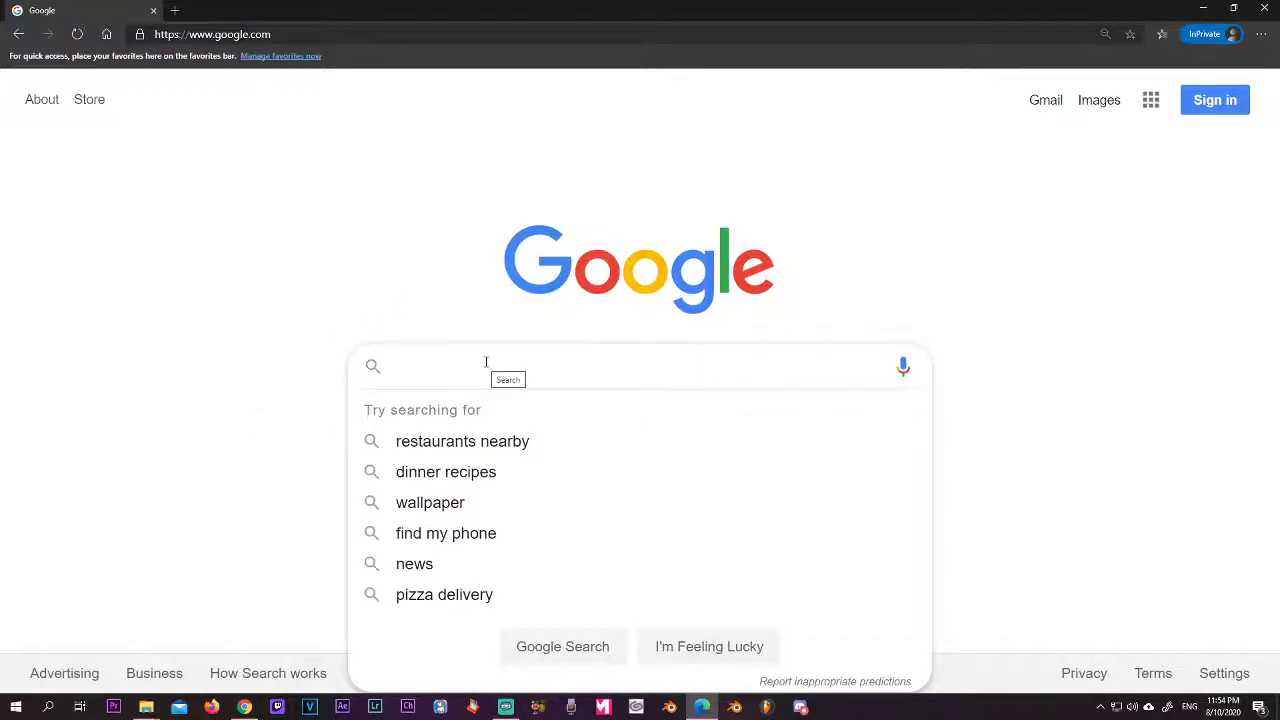
type("mmd")
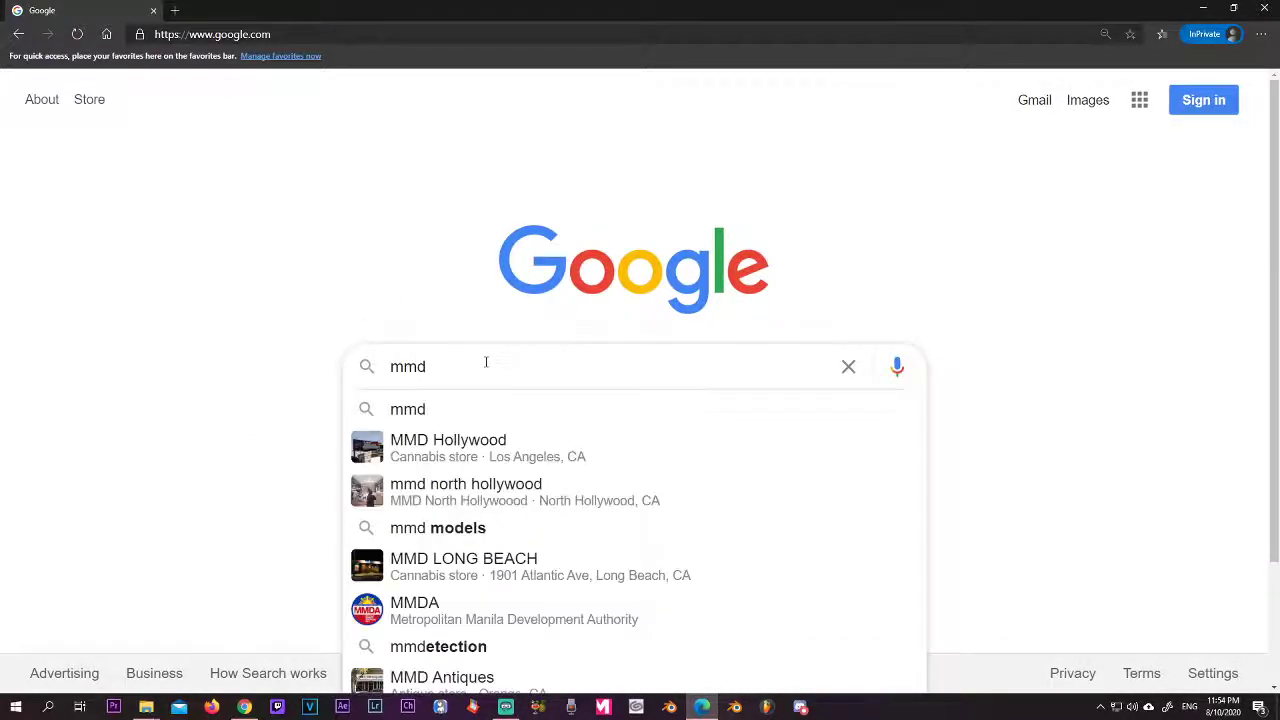
key("Return")
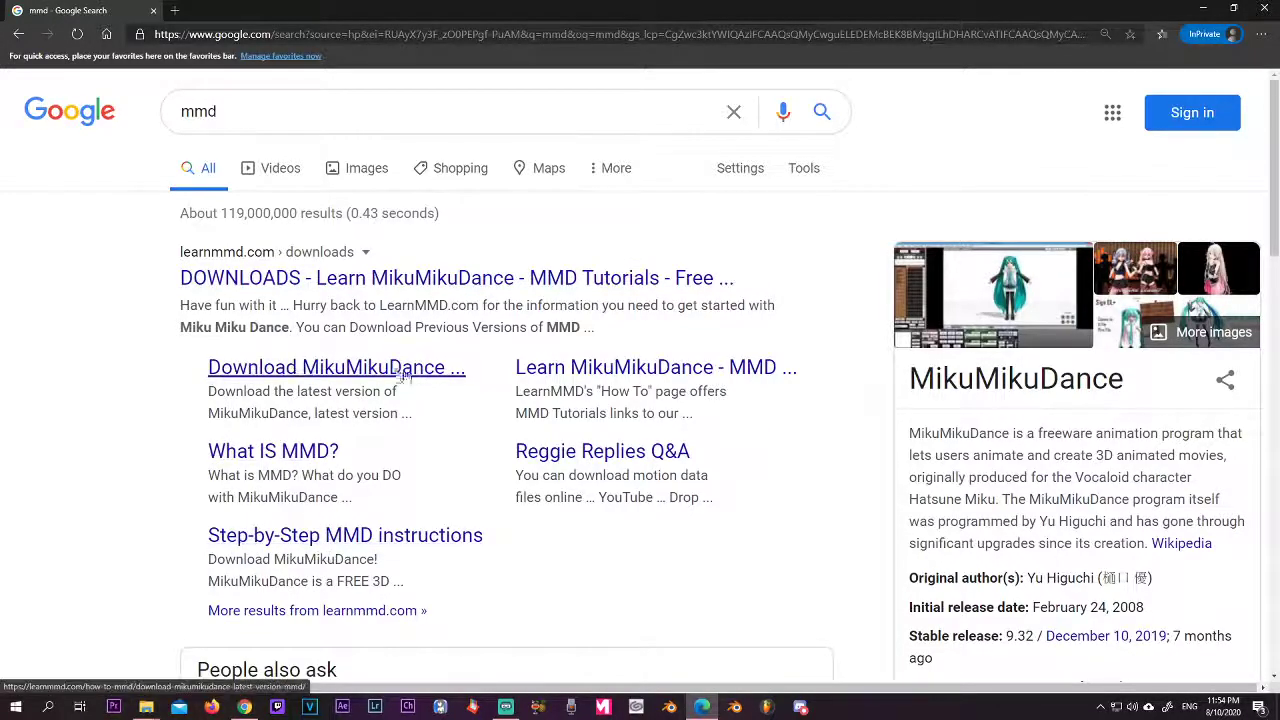
left_click(296, 372)
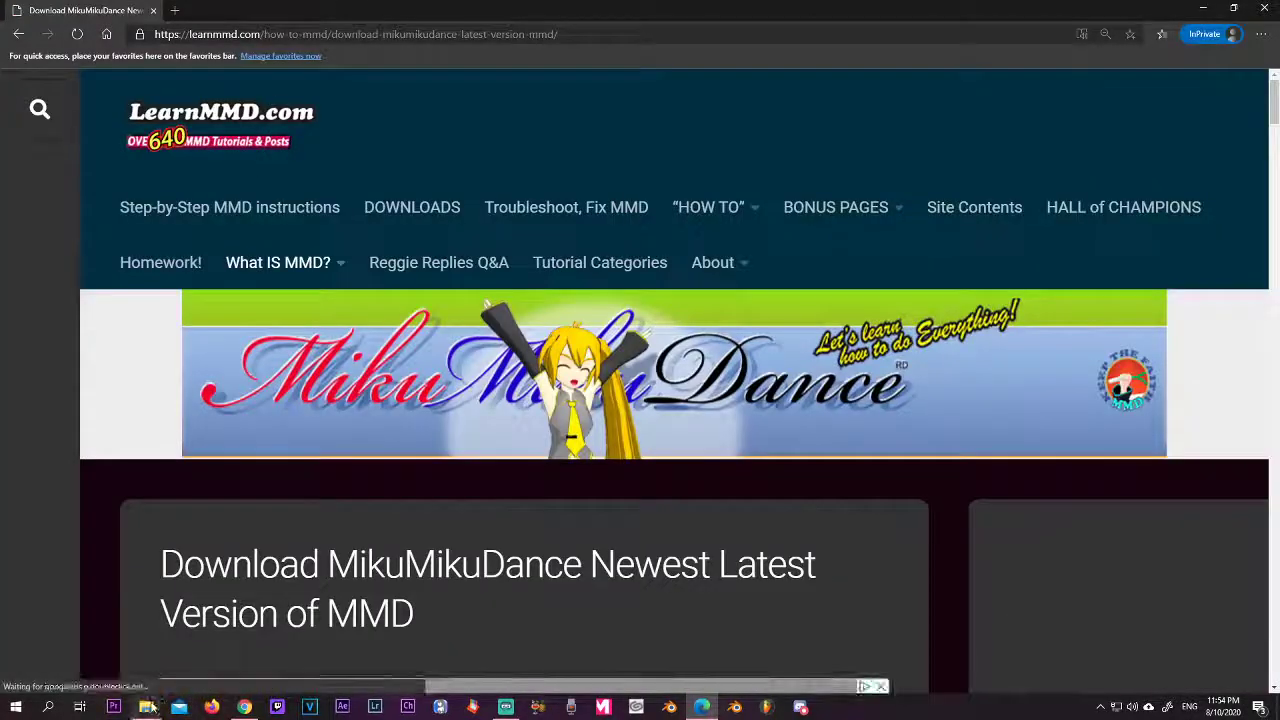
- Switch to the MMD DJP Oasis folder window in File Explorer and move it aside, out of the browser's way
mouse_move(146, 705)
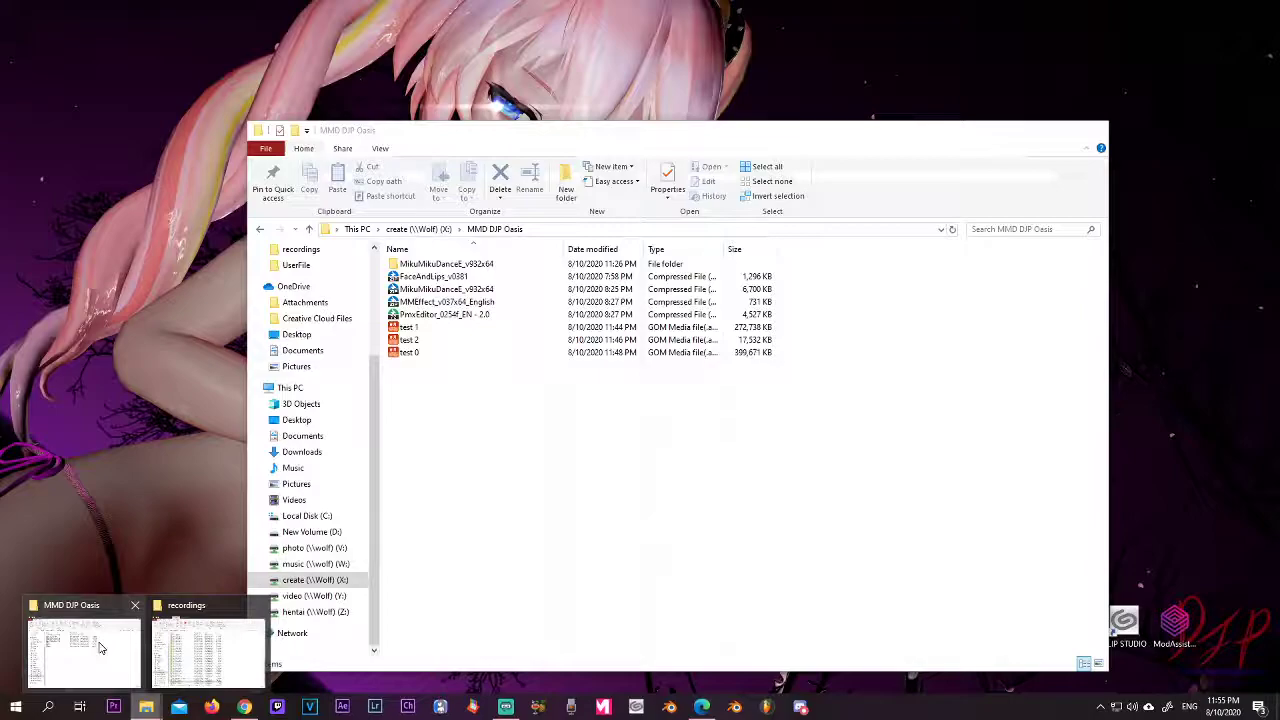
left_click(100, 648)
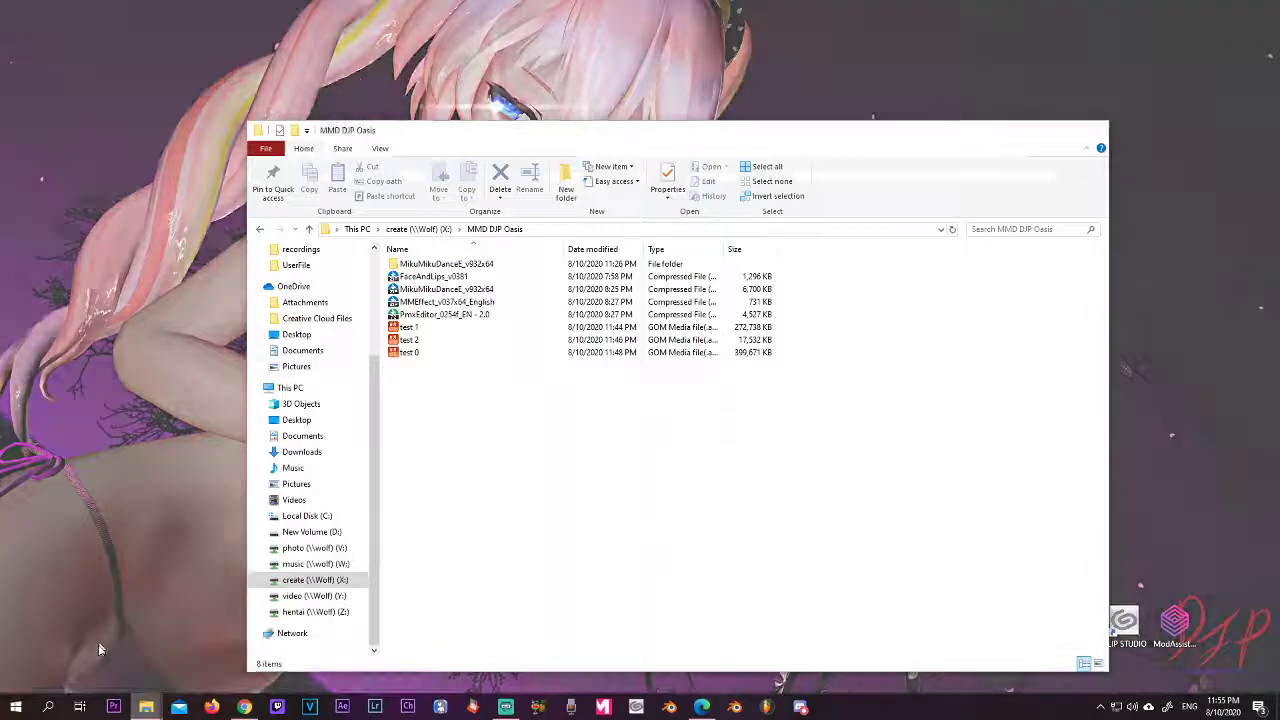
left_click_drag(637, 131, 1279, 131)
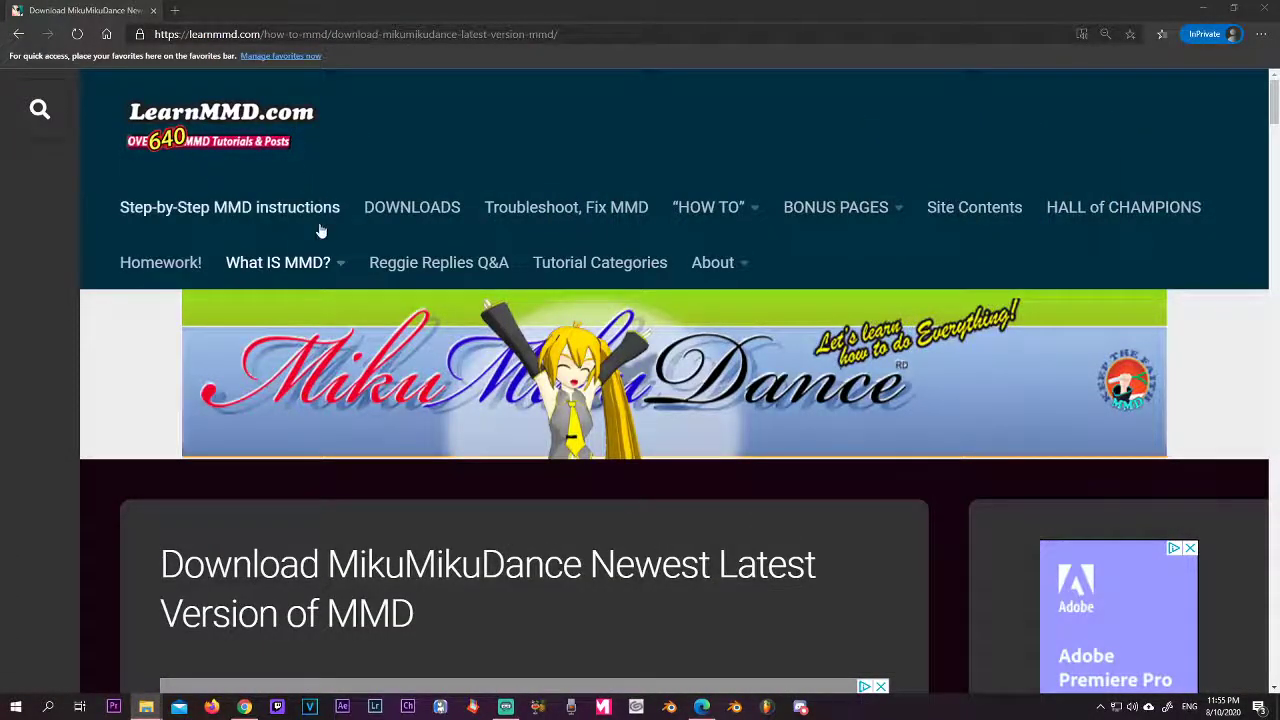
- Find the 64-bit download note on the page and open LearnMMD's Downloads page in a new tab
scroll(393, 272, "down", 4)
scroll(689, 451, "down", 6)
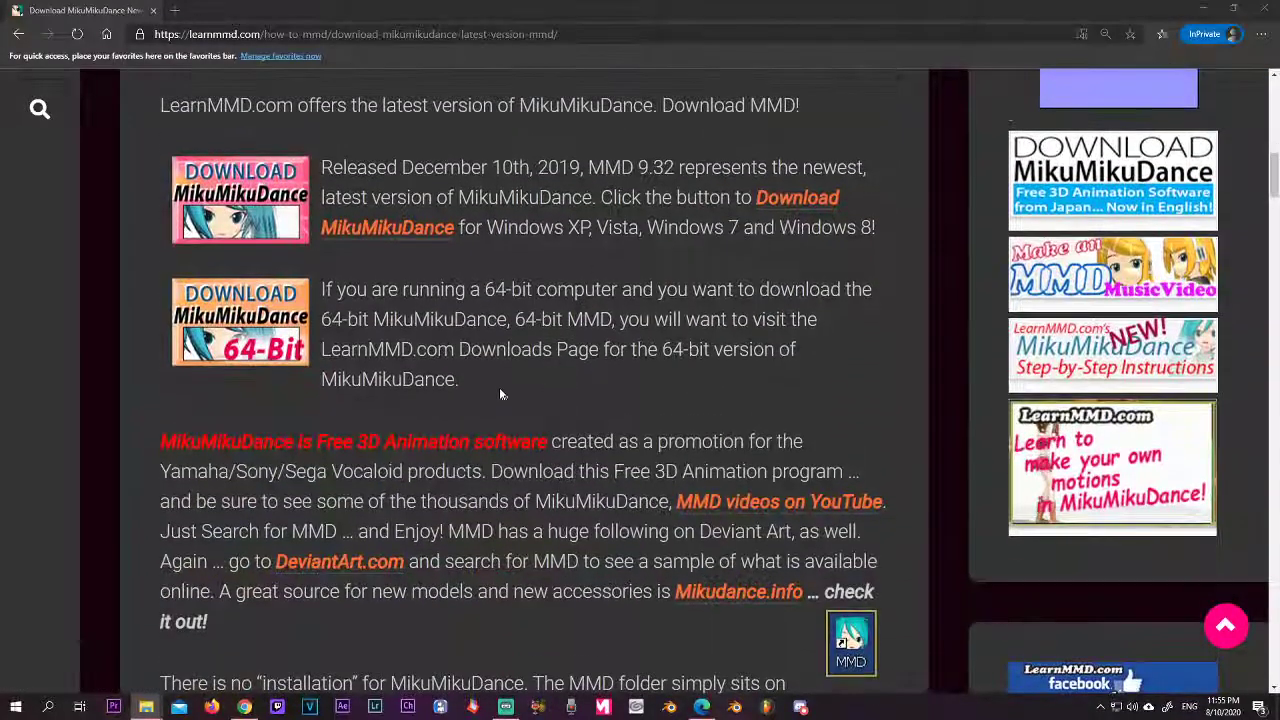
scroll(610, 358, "up", 1)
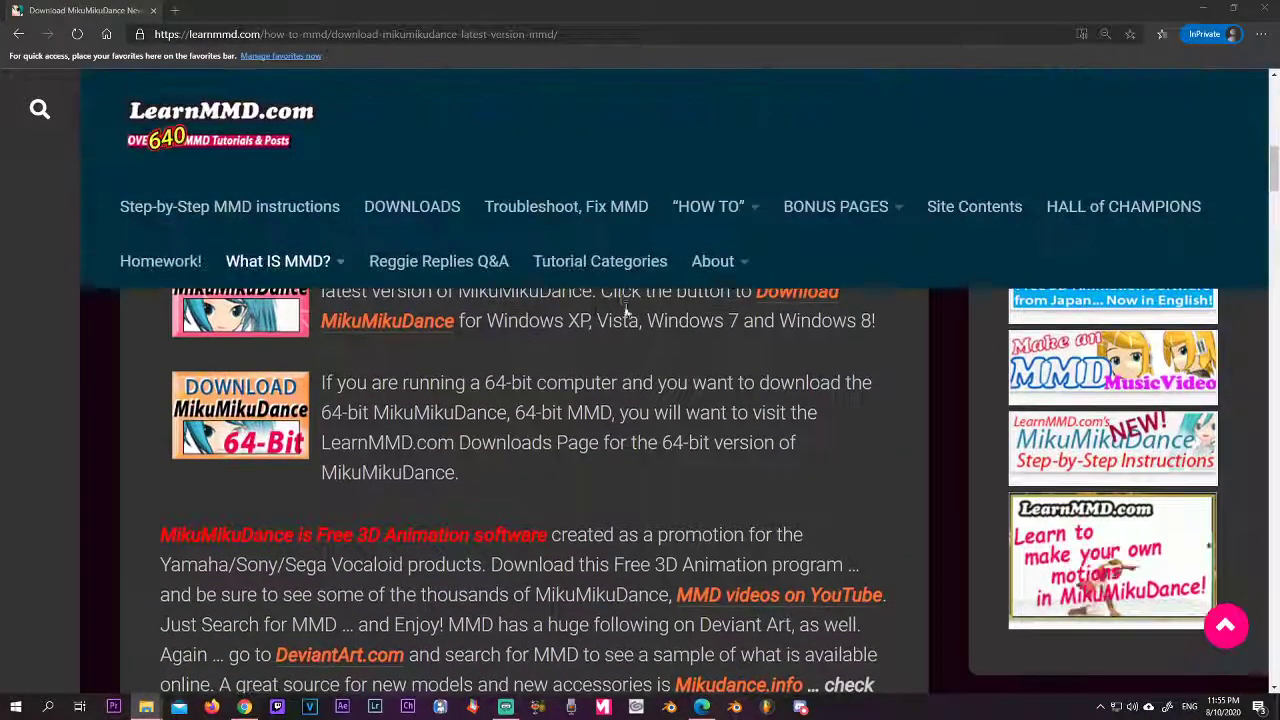
scroll(610, 358, "up", 2)
scroll(610, 358, "down", 1)
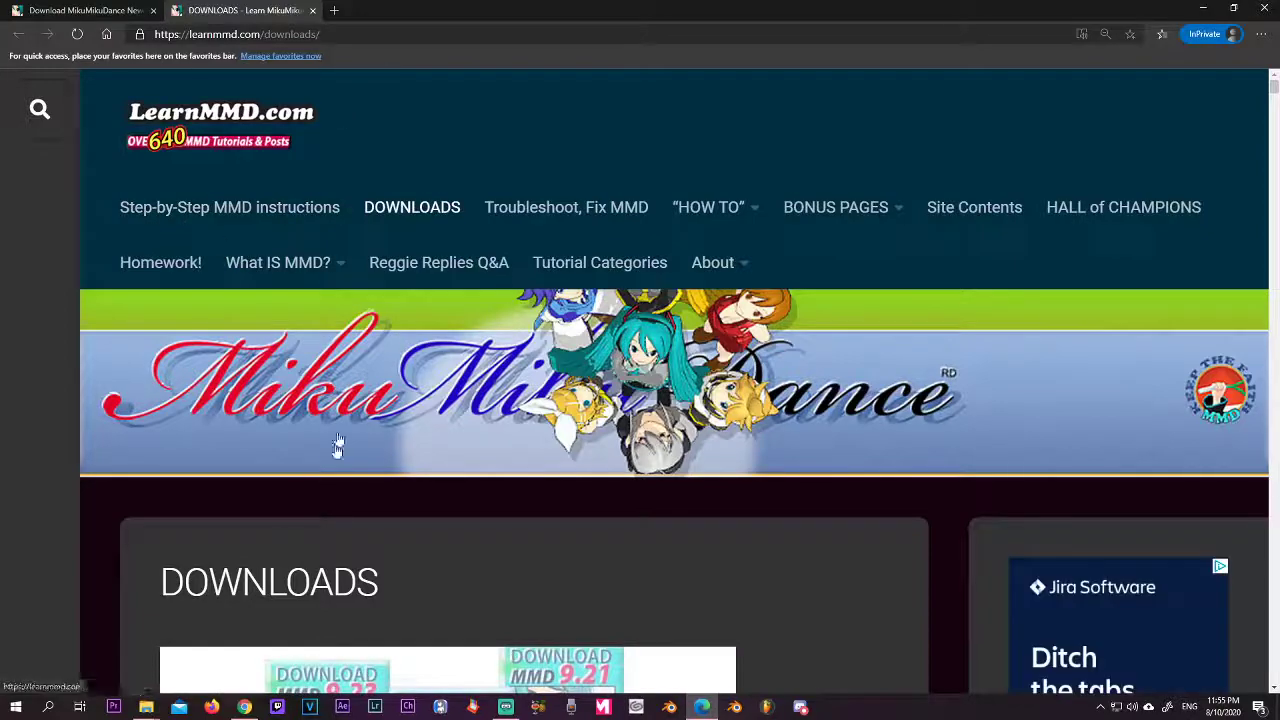
- Look through the Downloads page for the latest MikuMikuDance version, the required additional software and PMX Editor
scroll(300, 330, "down", 5)
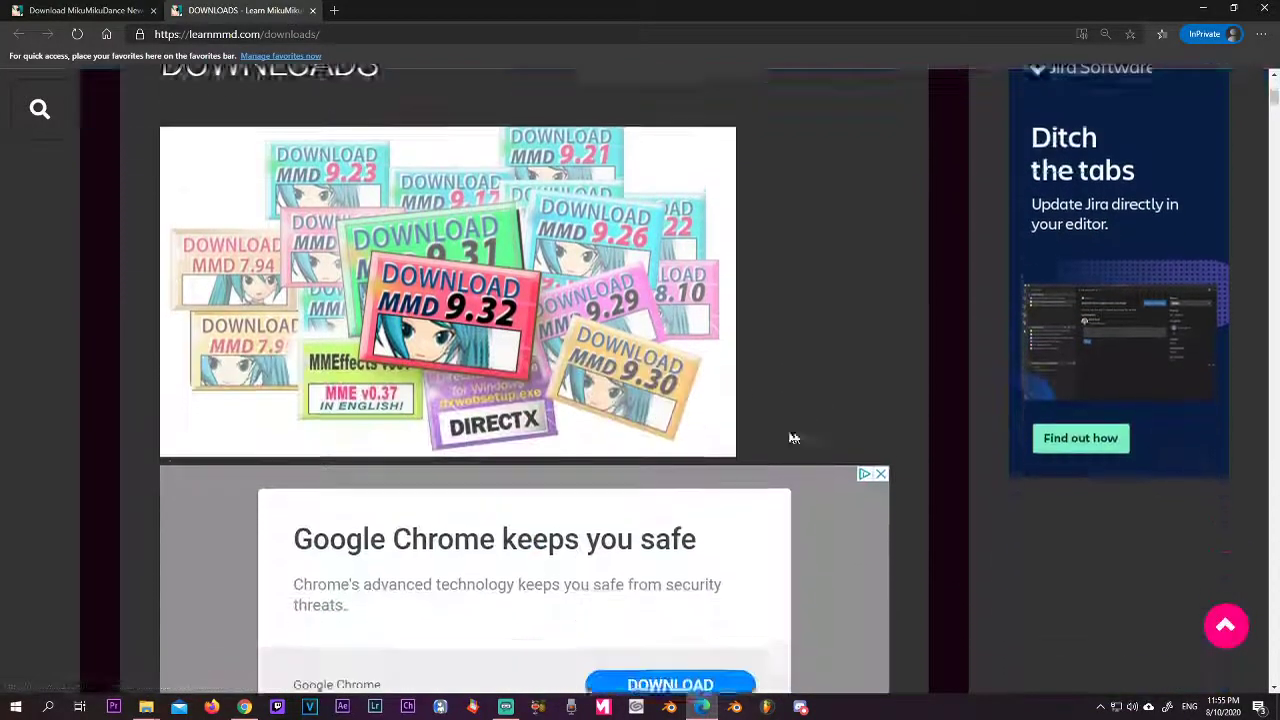
scroll(793, 438, "down", 10)
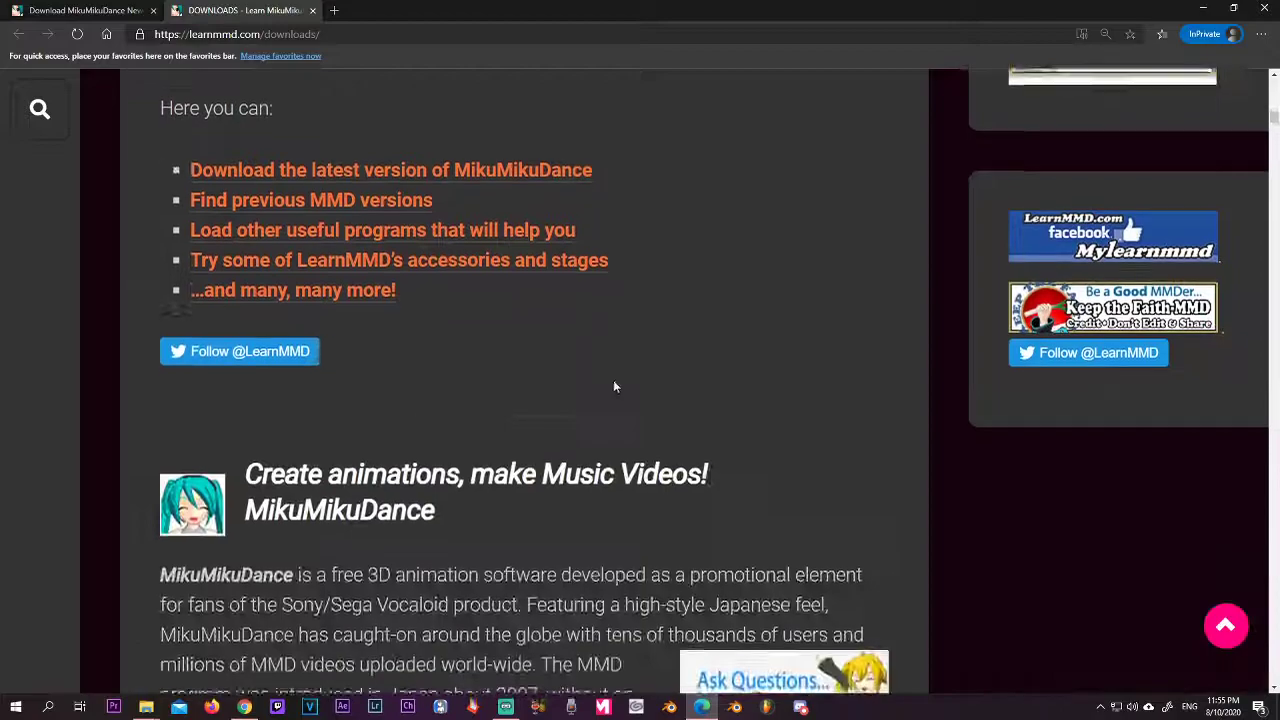
scroll(600, 395, "down", 5)
scroll(561, 412, "up", 3)
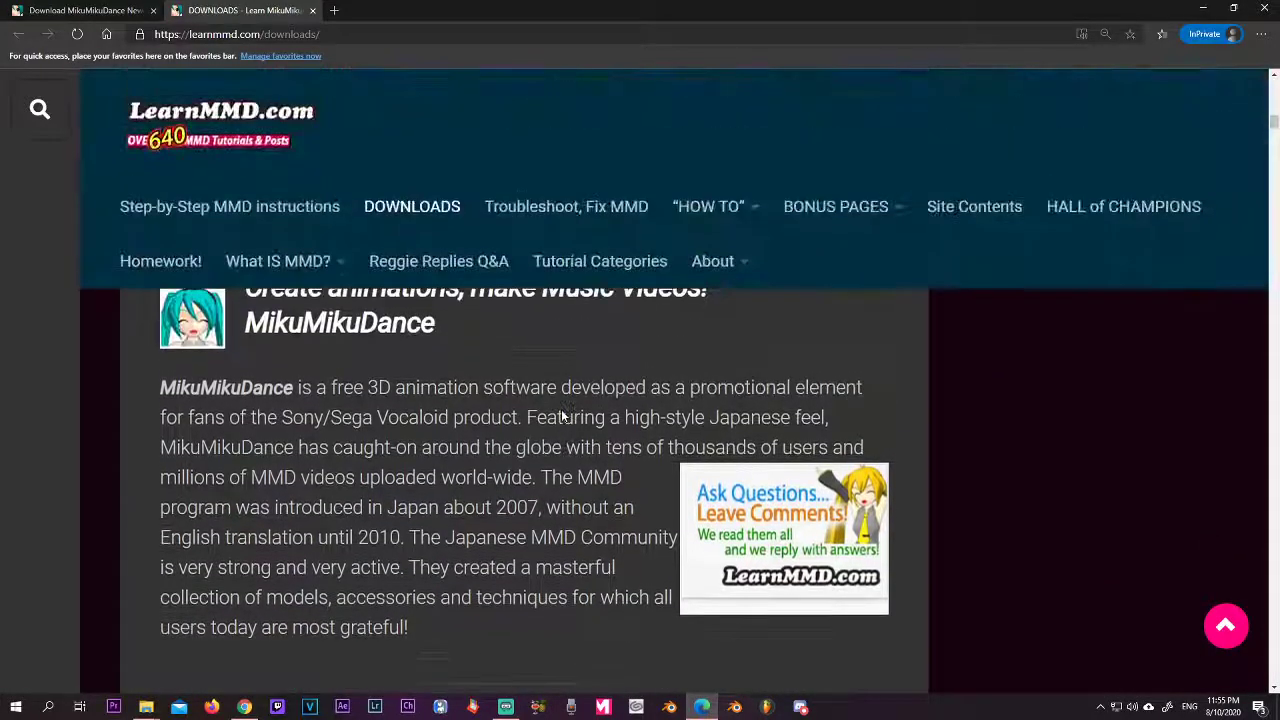
scroll(561, 413, "down", 5)
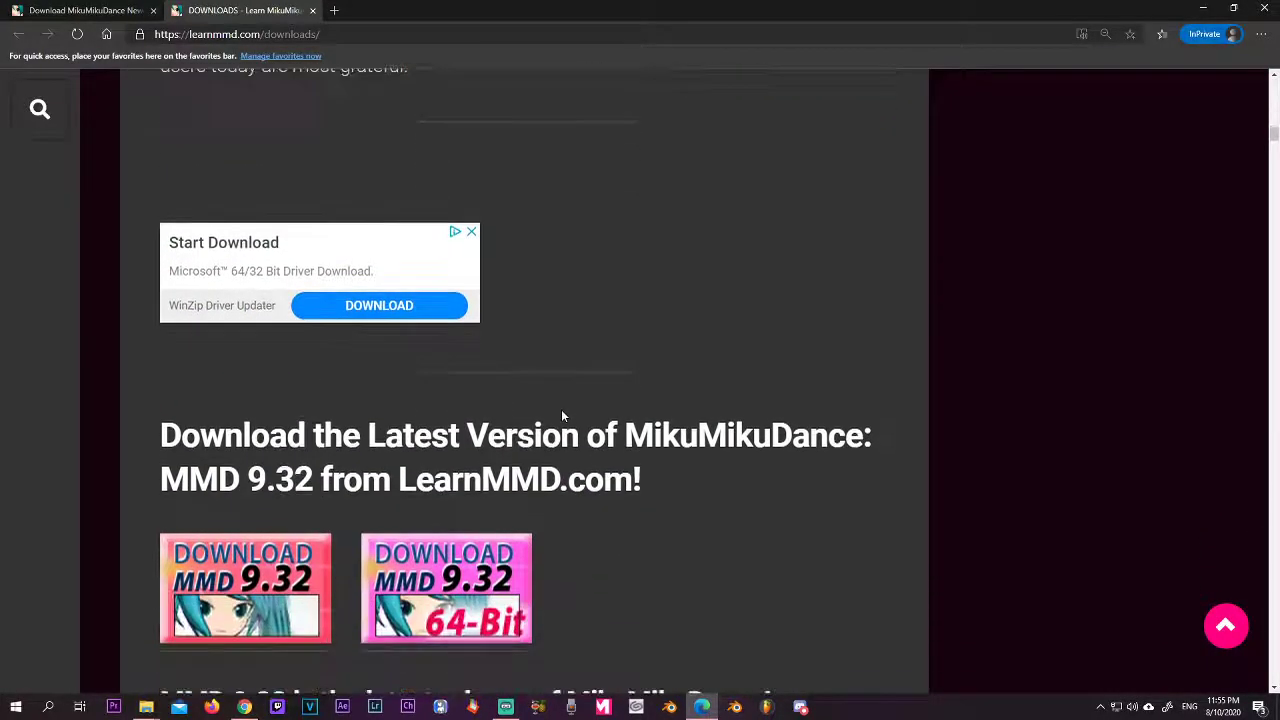
scroll(562, 416, "down", 6)
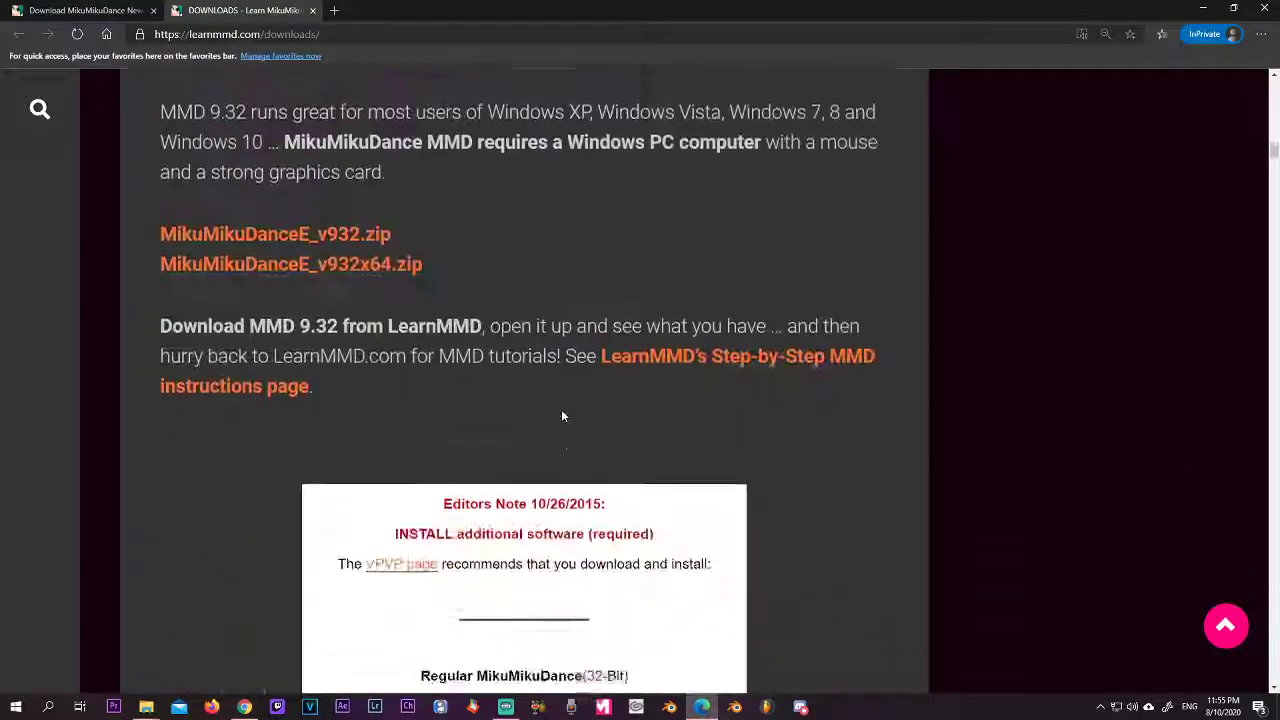
scroll(562, 416, "down", 15)
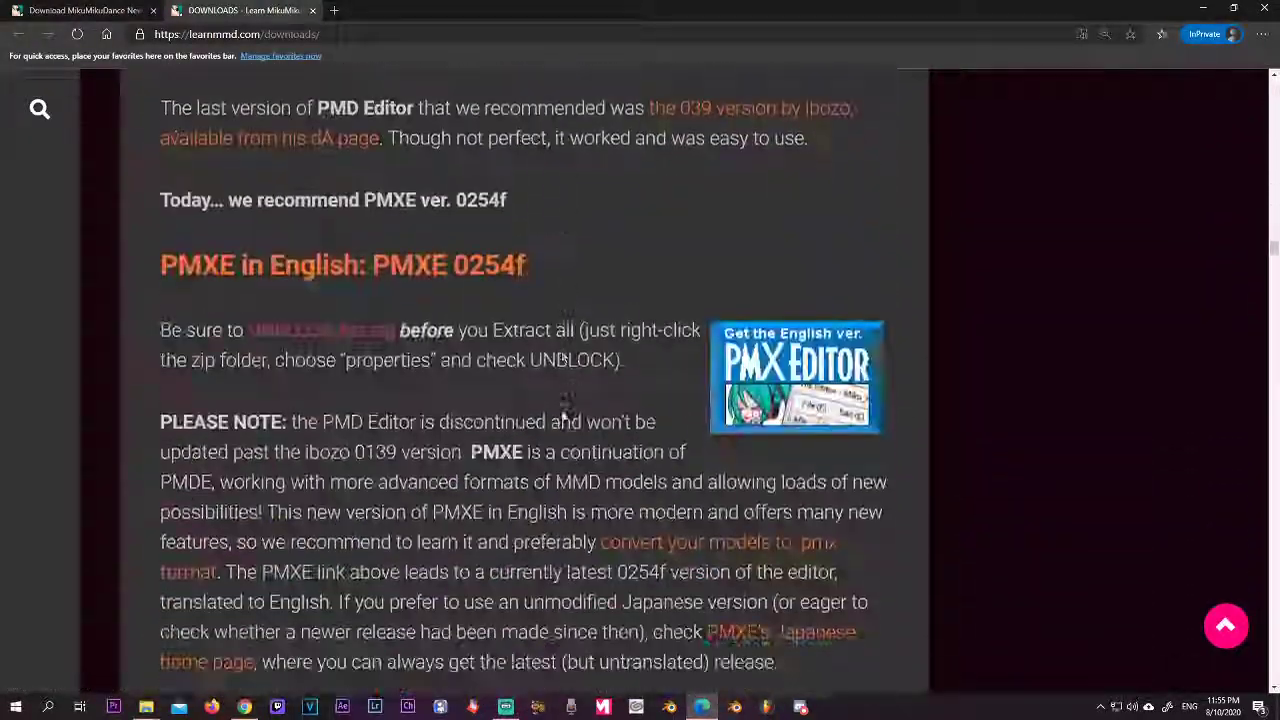
scroll(562, 410, "up", 10)
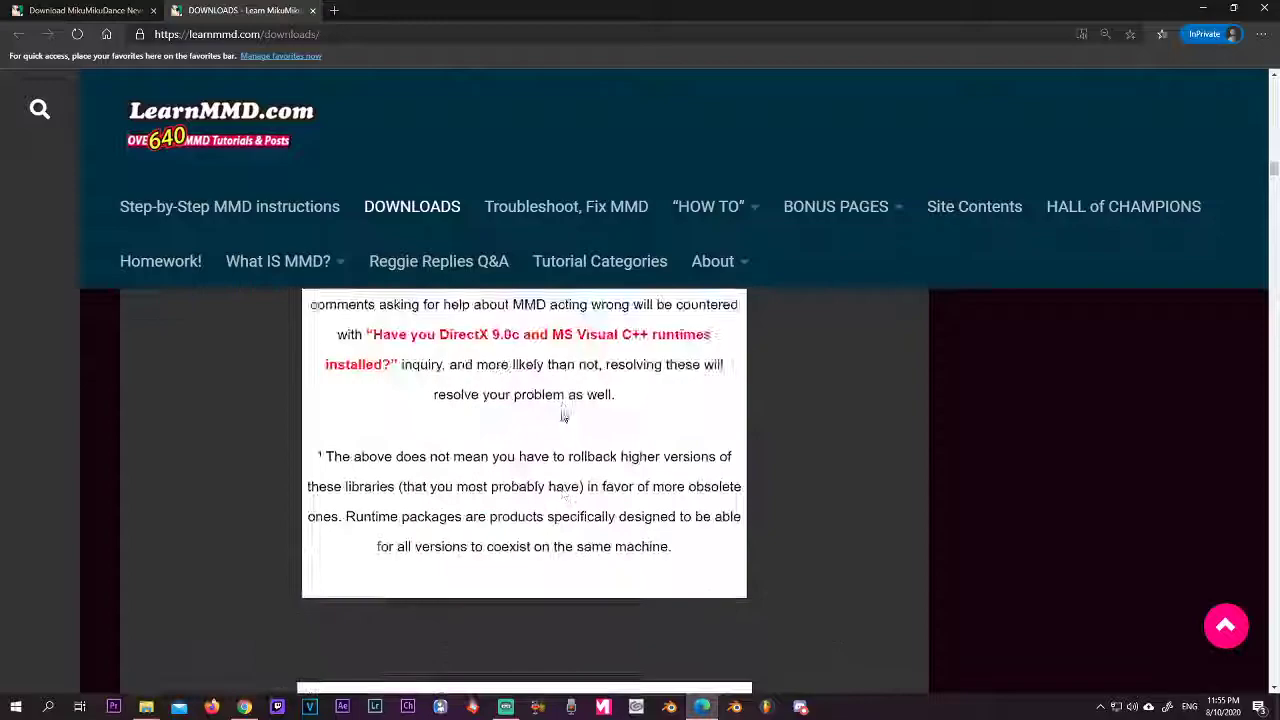
scroll(563, 416, "up", 10)
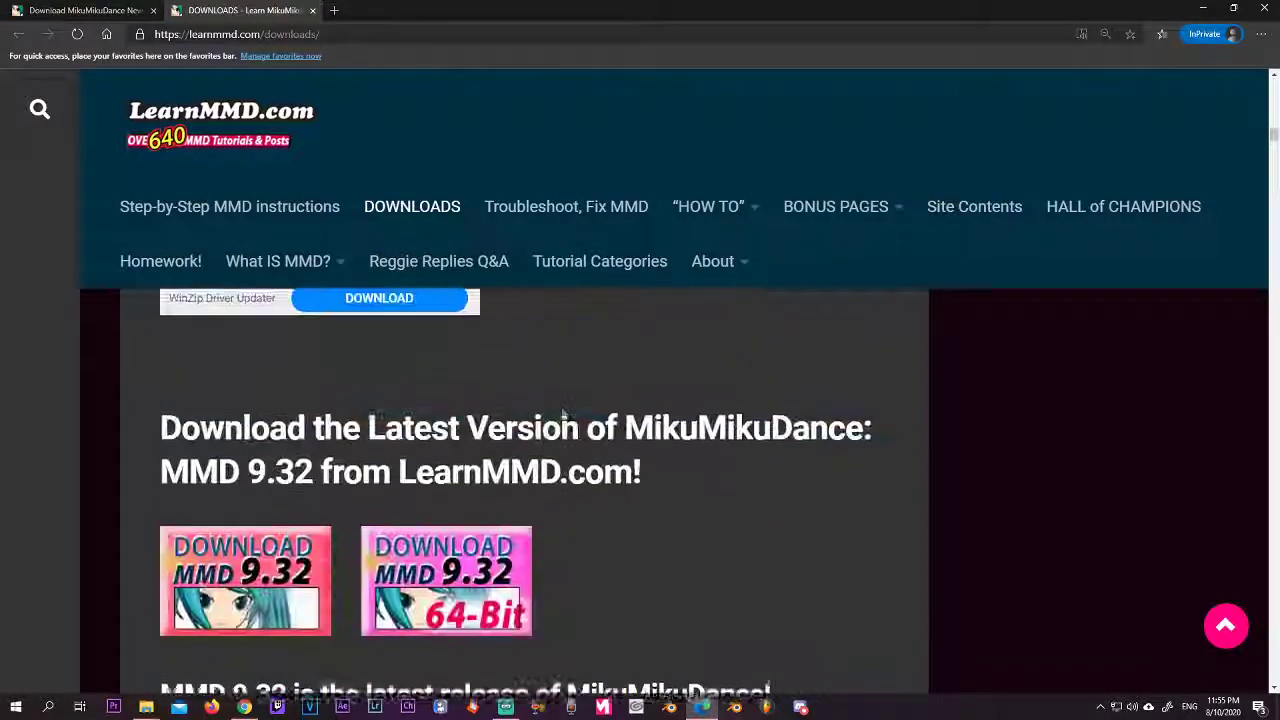
- Download the 64-bit version of MMD 9.32 from the latest version section
scroll(563, 416, "down", 4)
scroll(561, 409, "up", 4)
scroll(561, 409, "down", 1)
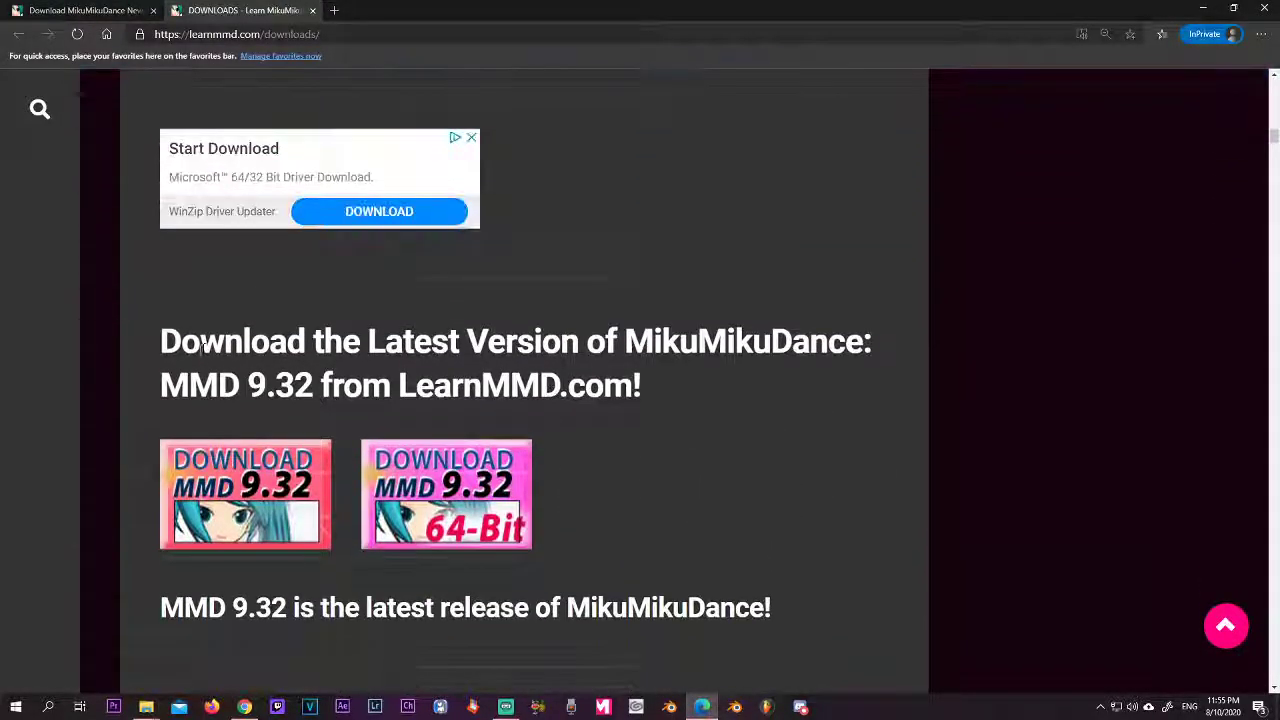
triple_click(203, 347)
left_click(691, 418)
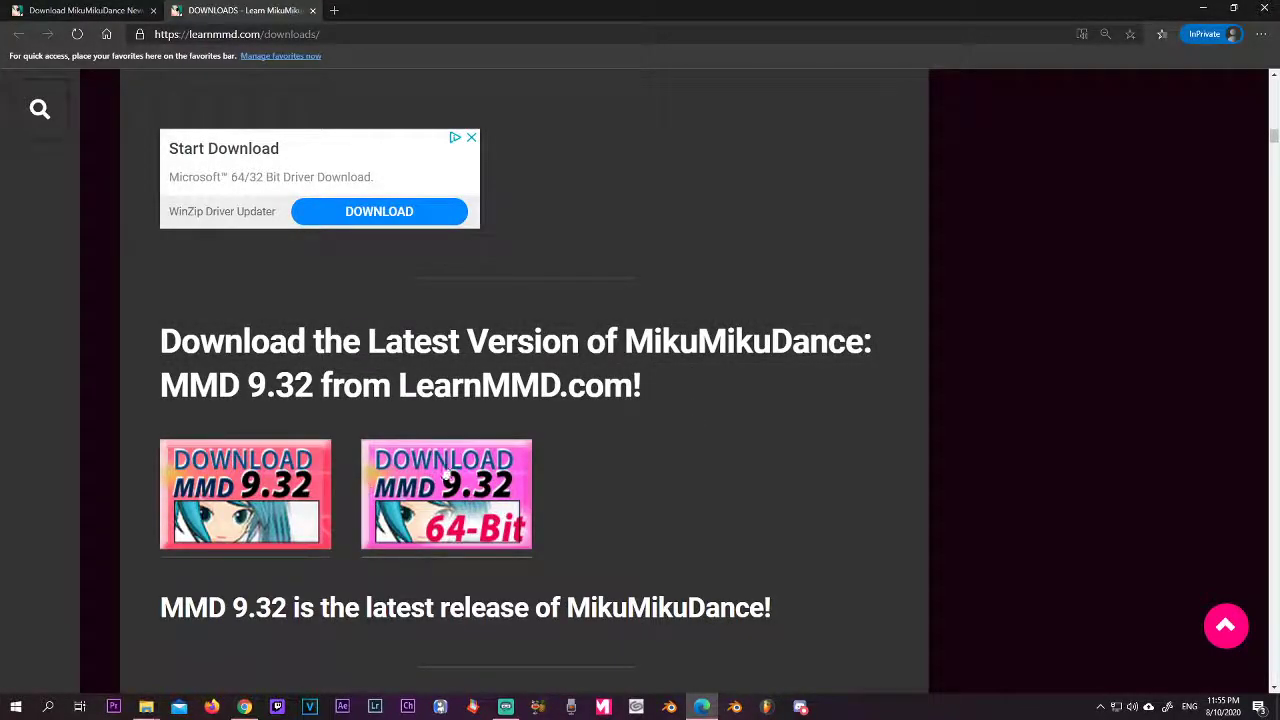
left_click(480, 510)
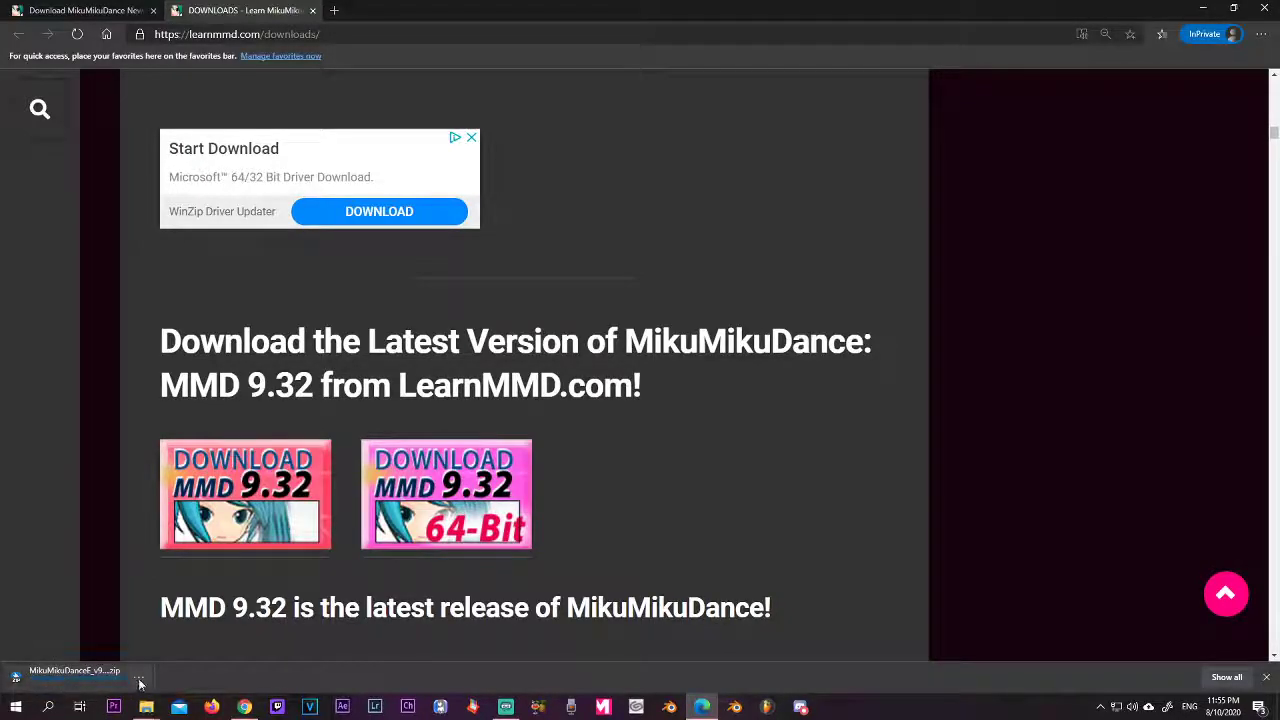
- Show the downloaded MikuMikuDanceE_v932x64 archive in its folder and extract it there with smart extraction
left_click(140, 680)
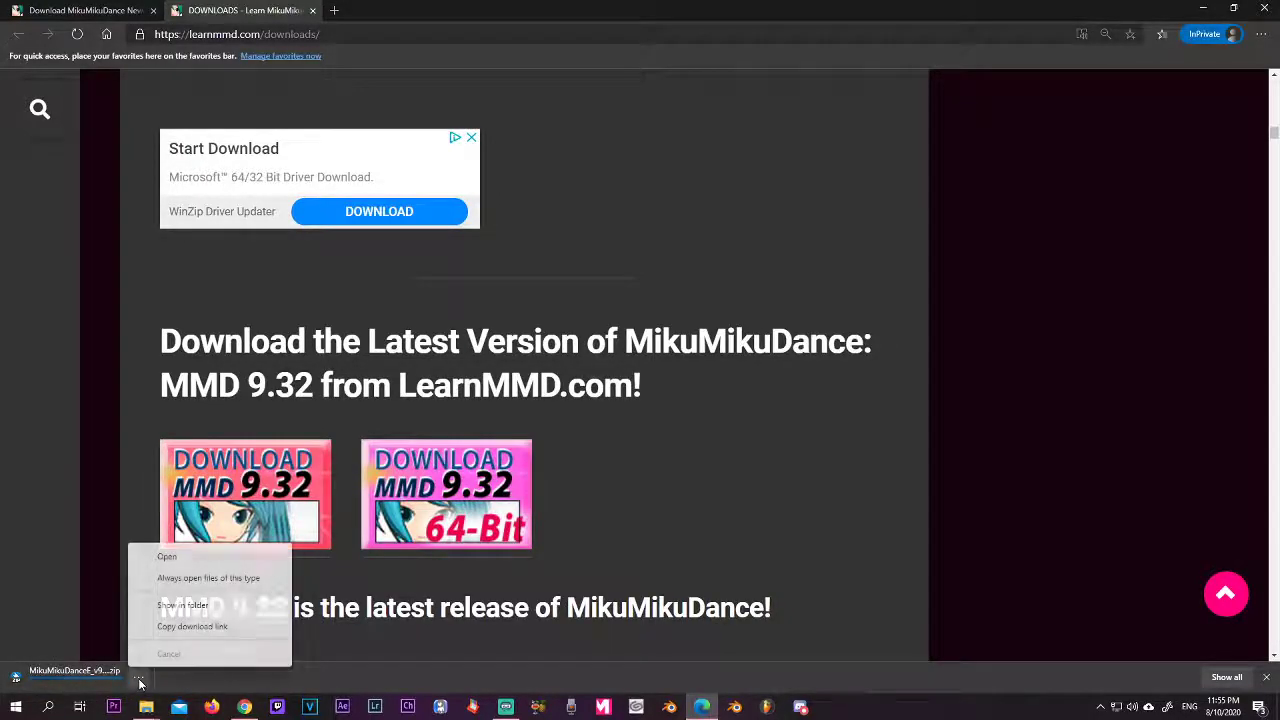
left_click(200, 606)
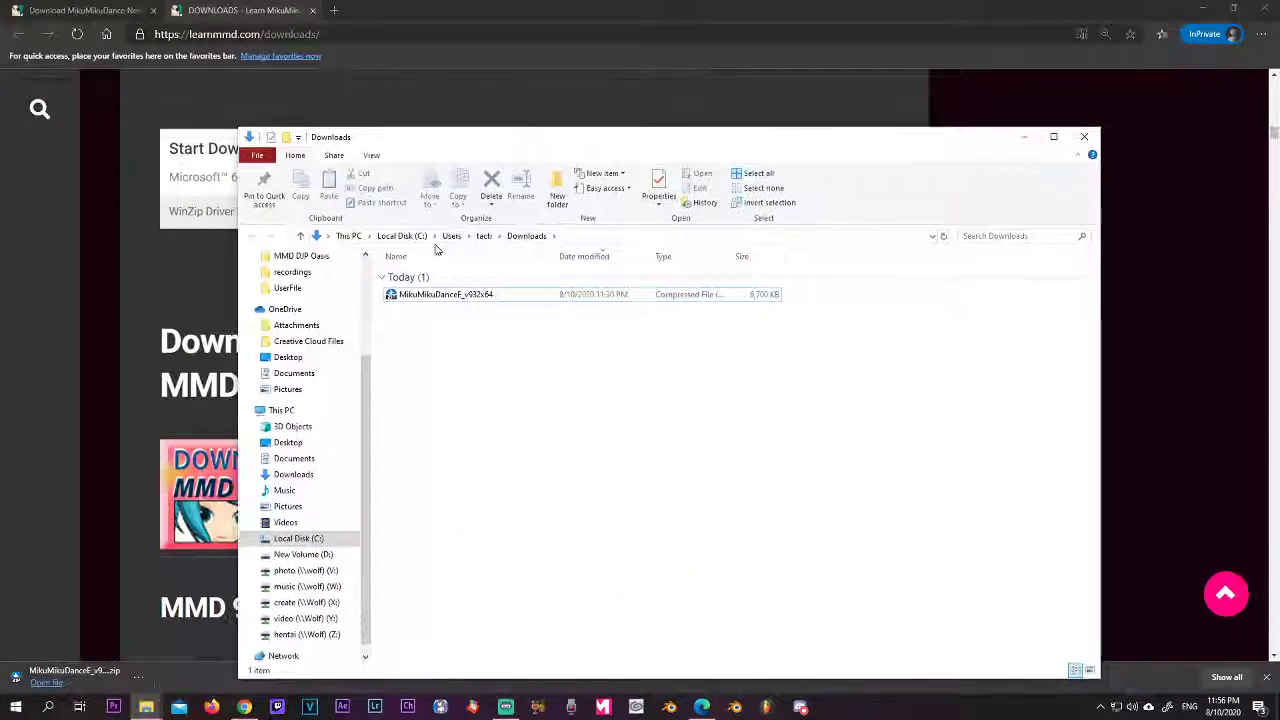
right_click(437, 296)
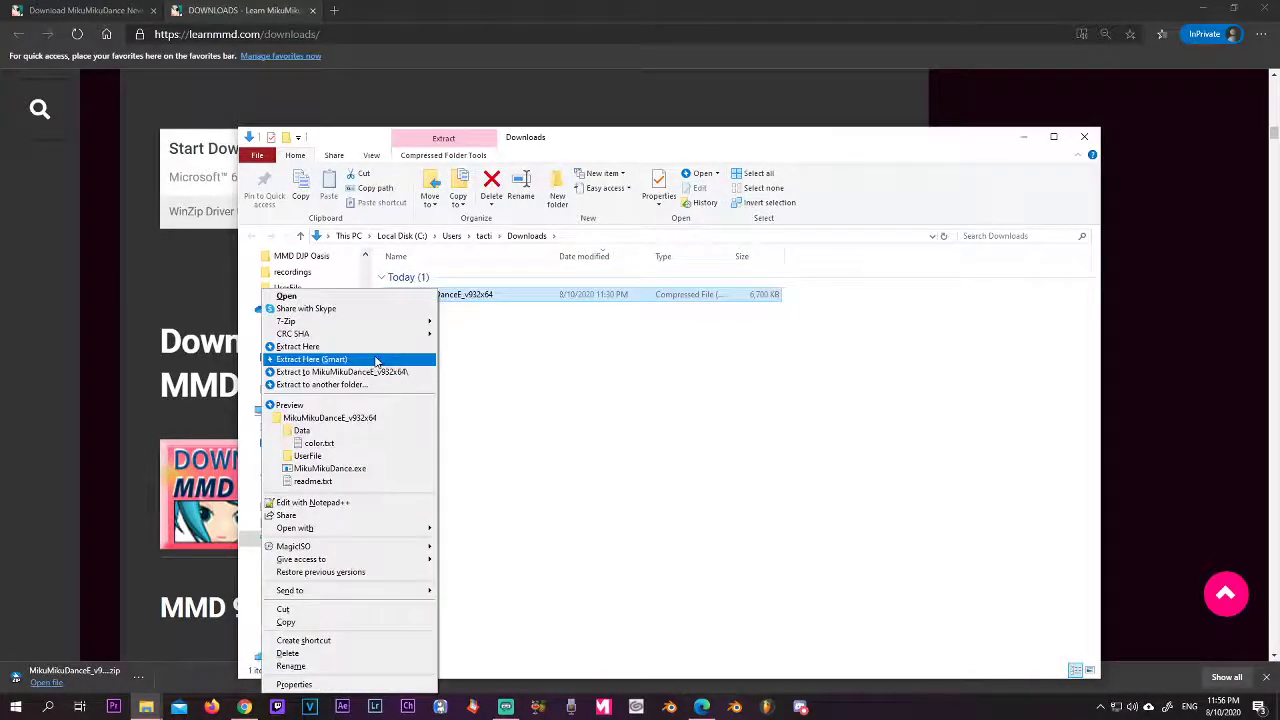
left_click(374, 358)
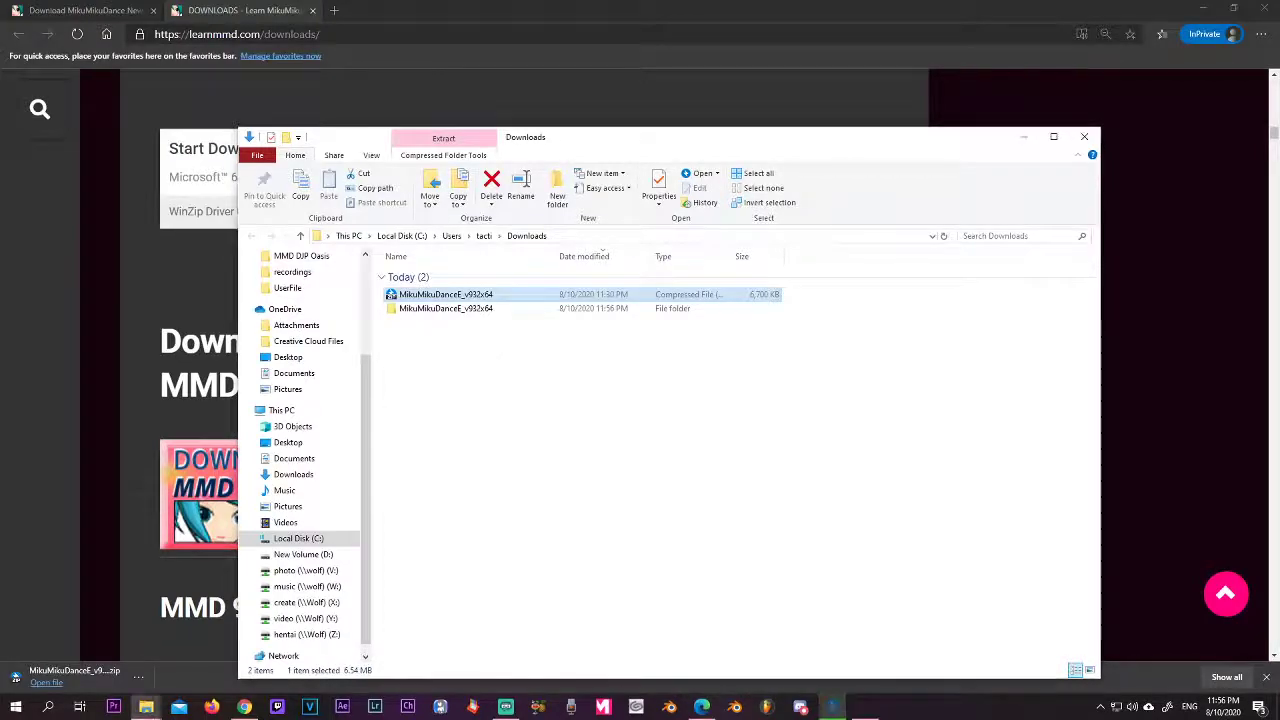
- Open the extracted MikuMikuDanceE_v932x64 folder and launch the MikuMikuDance application
left_click(501, 362)
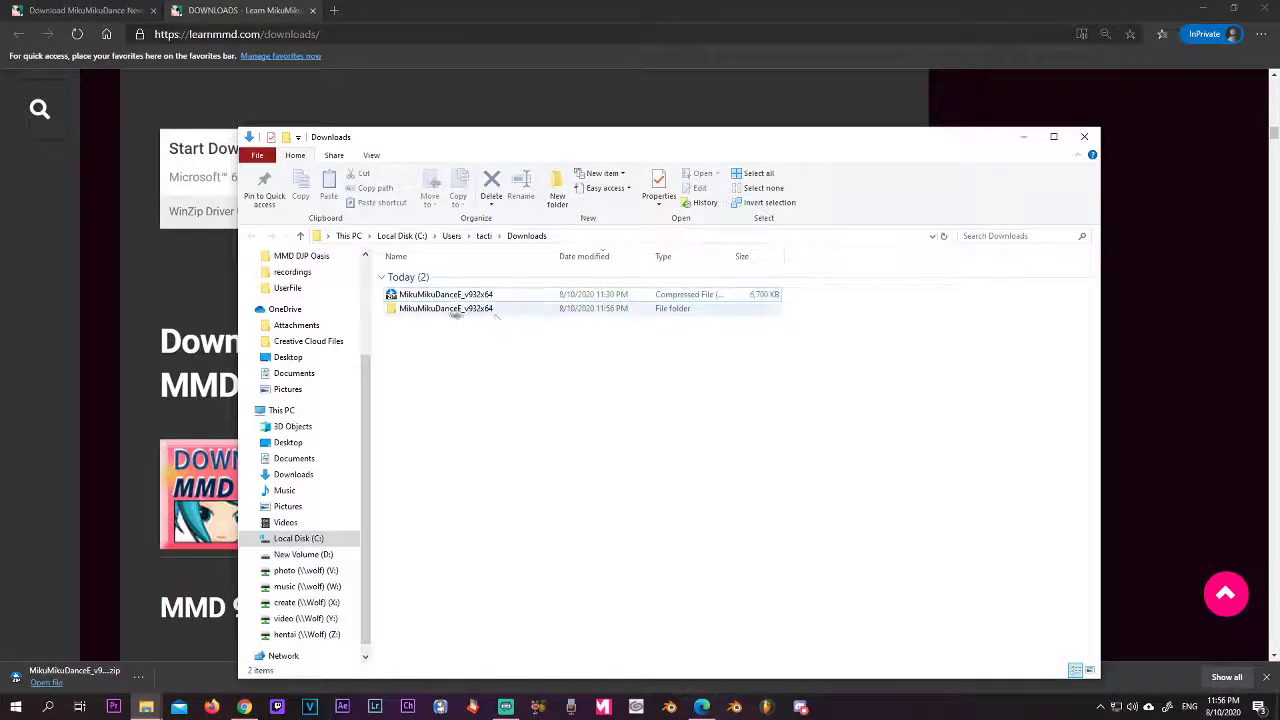
double_click(438, 311)
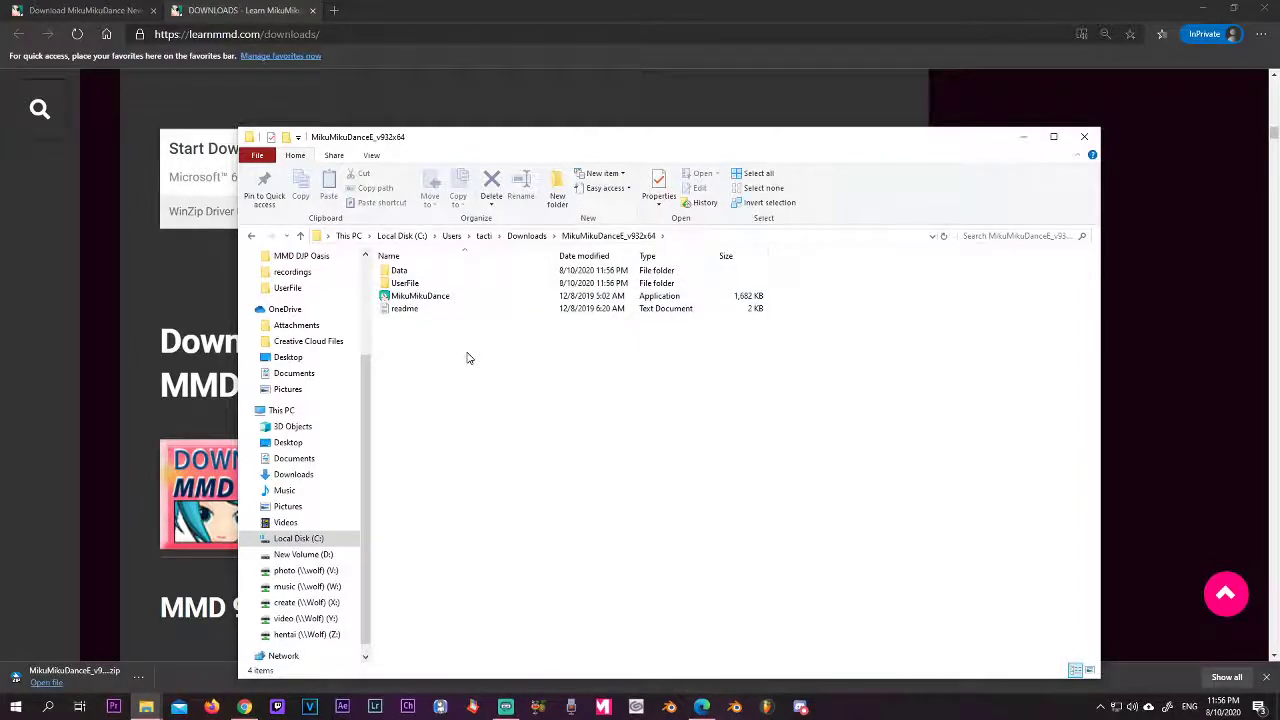
double_click(434, 300)
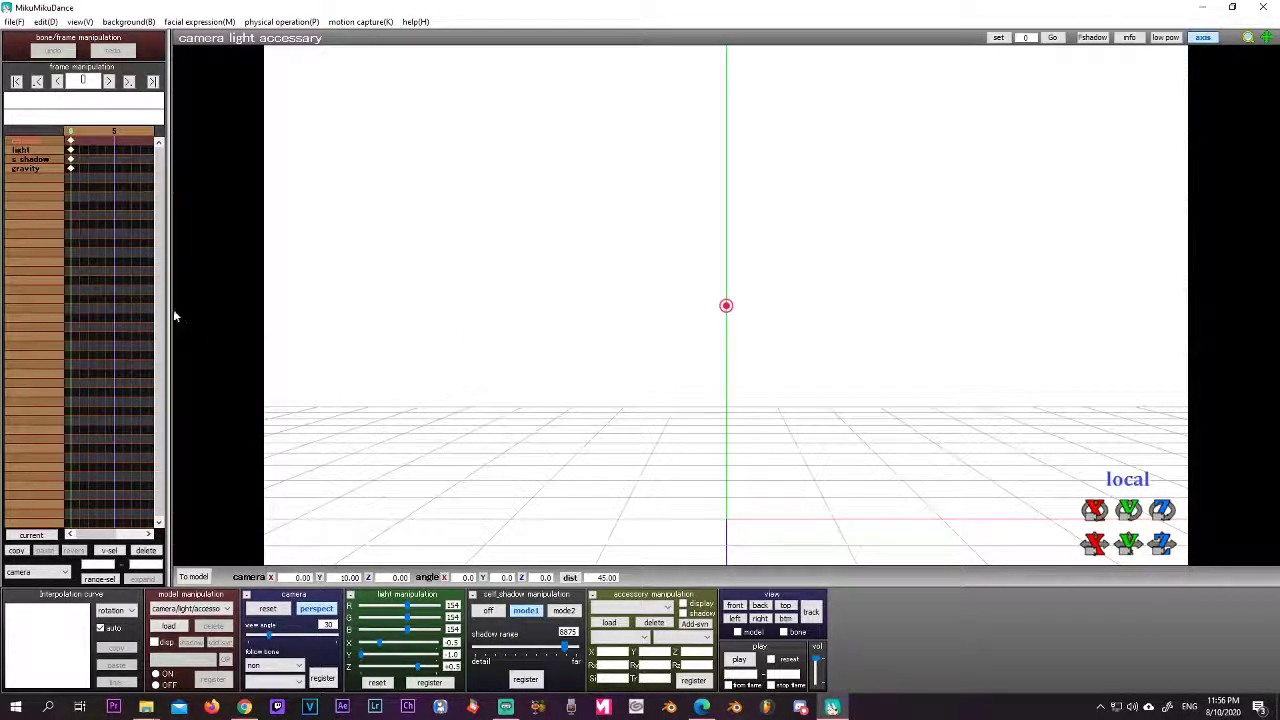
- Widen the frame manipulation timeline until it shows just over 40 frames beside the viewport
left_click_drag(173, 316, 392, 328)
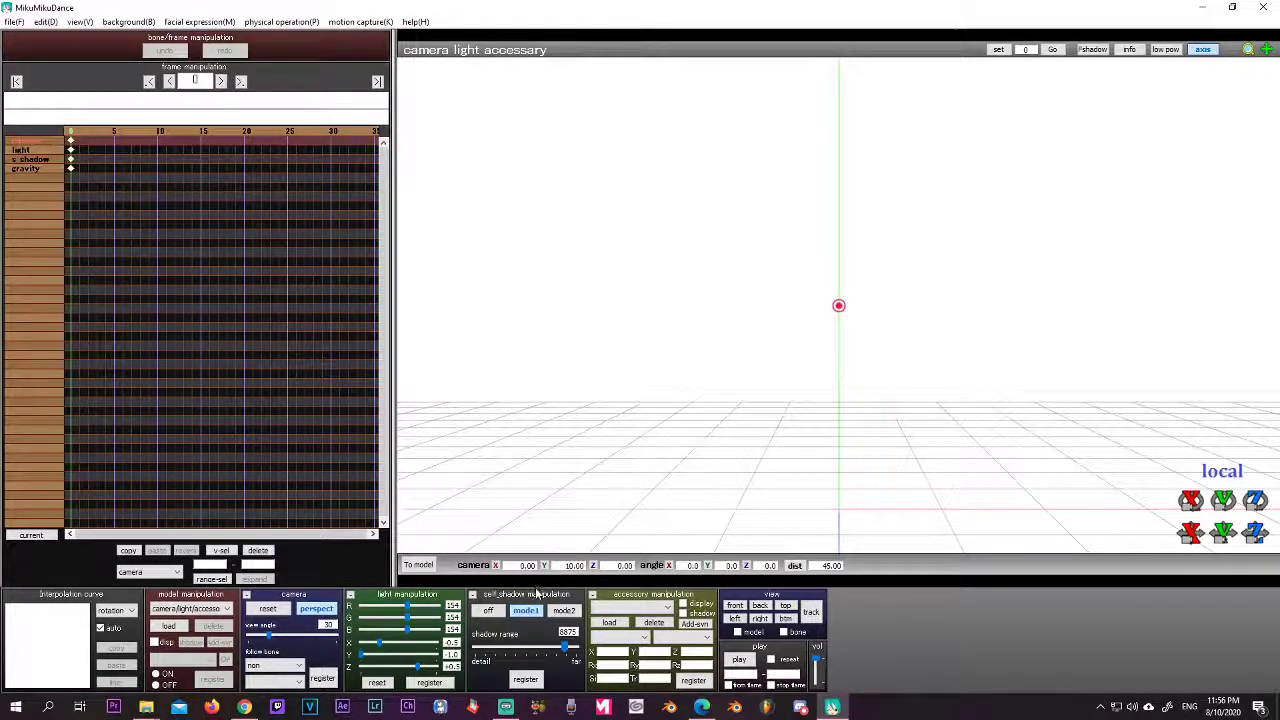
left_click_drag(395, 325, 462, 337)
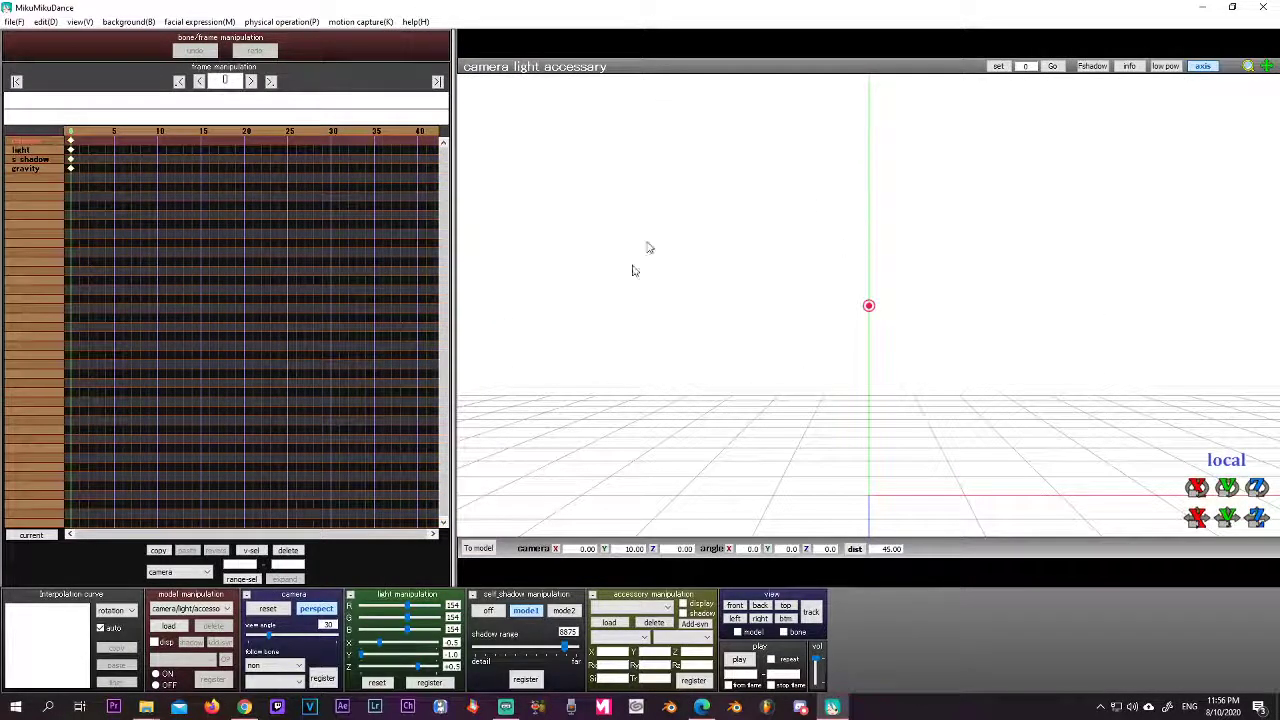
- Try out the camera navigation by panning, orbiting and zooming around the empty stage grid
middle_click_drag(911, 329, 745, 357)
right_click_drag(745, 357, 880, 307)
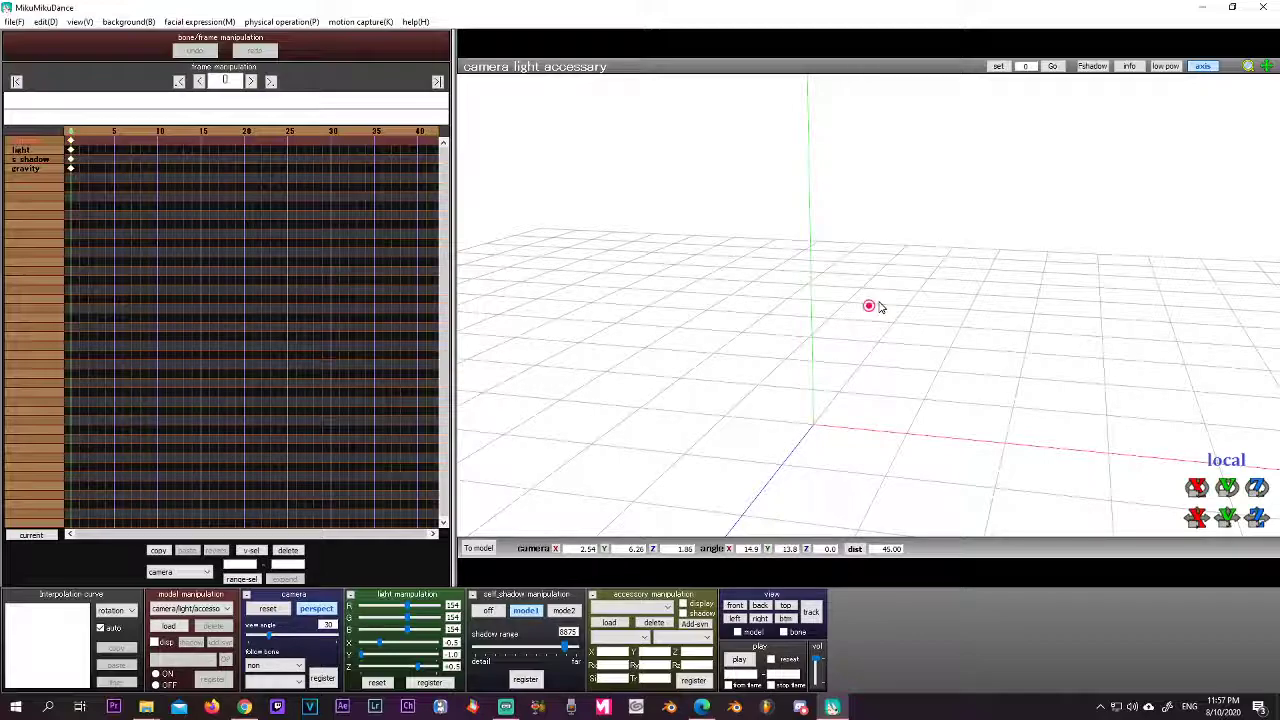
middle_click_drag(880, 307, 984, 309)
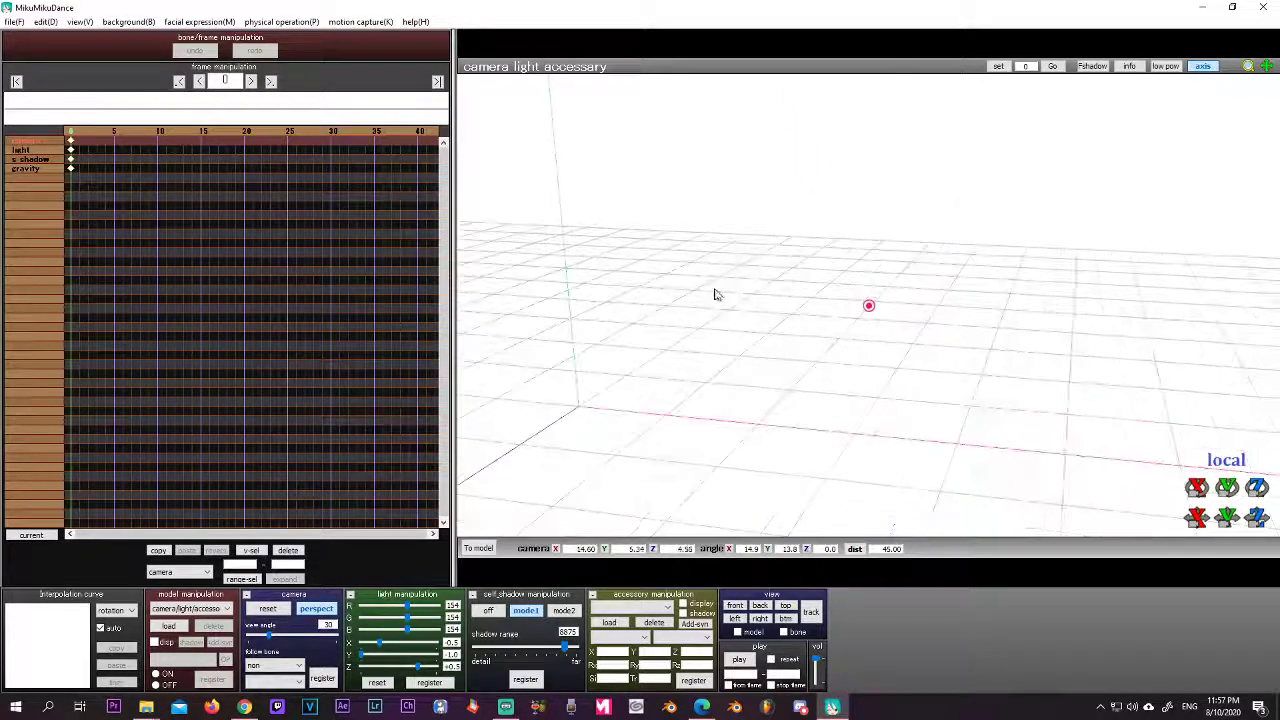
middle_click_drag(715, 294, 947, 319)
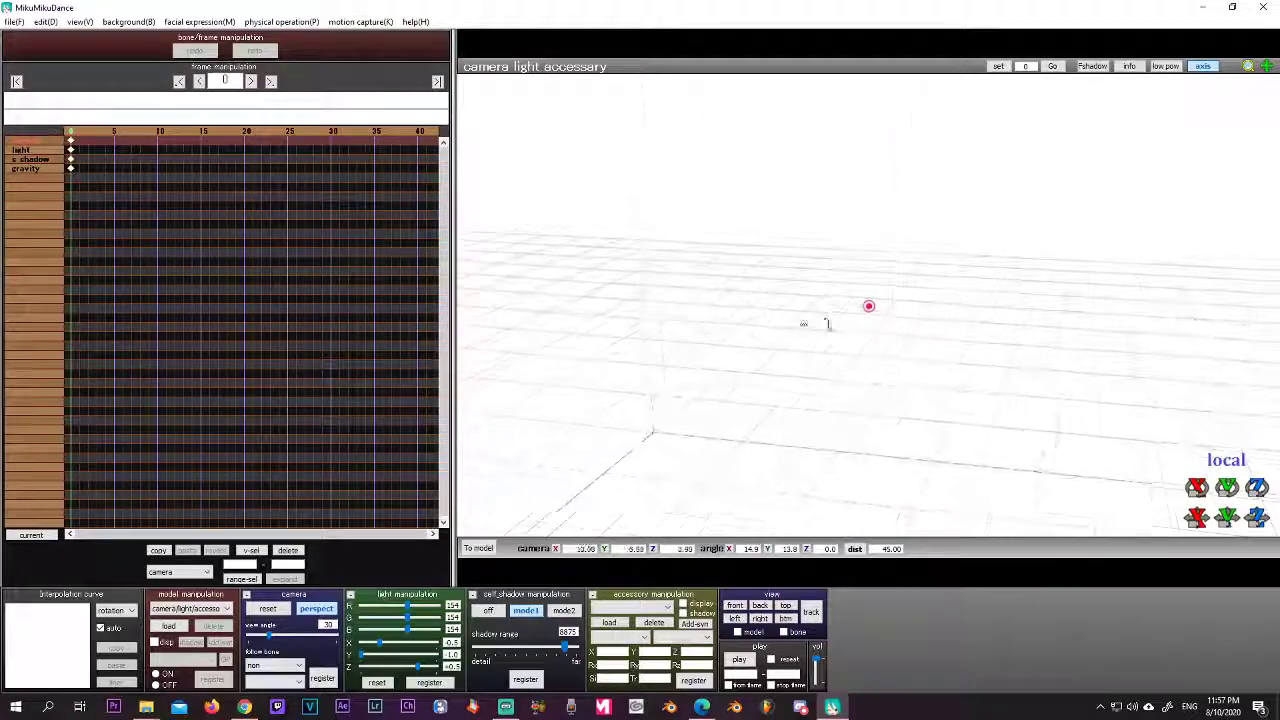
middle_click_drag(828, 323, 974, 337)
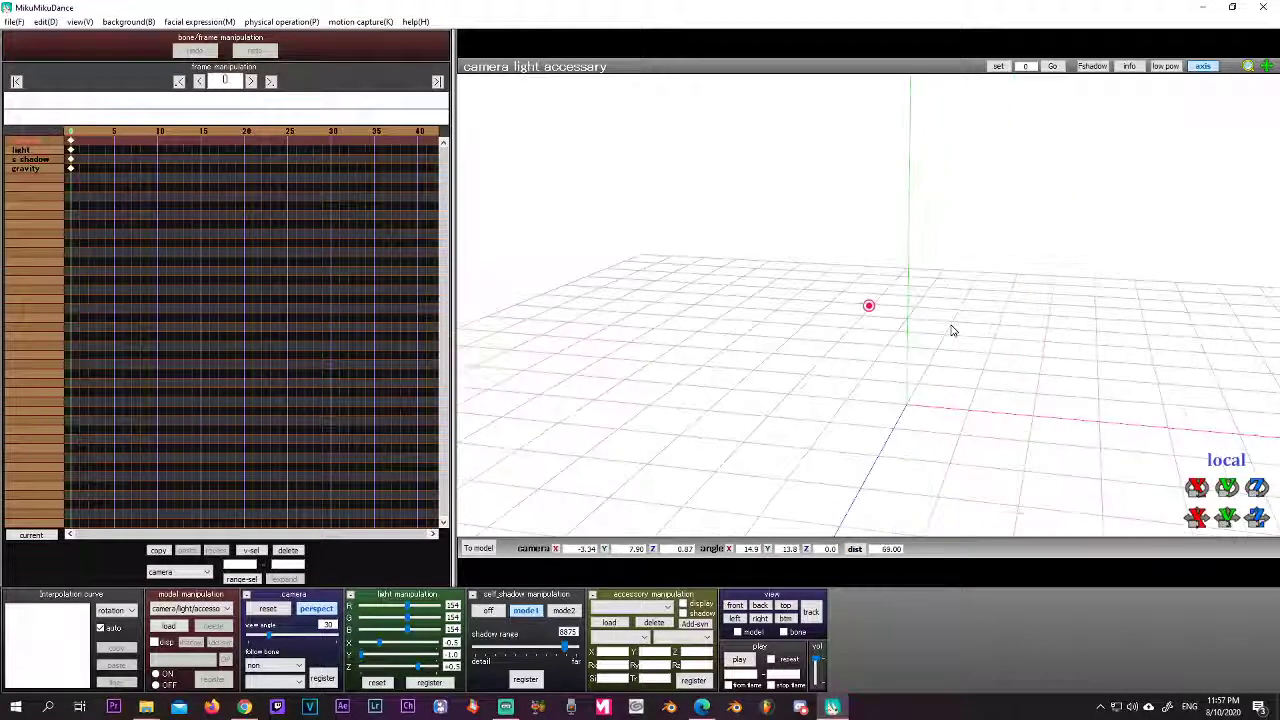
scroll(952, 331, "up", 5)
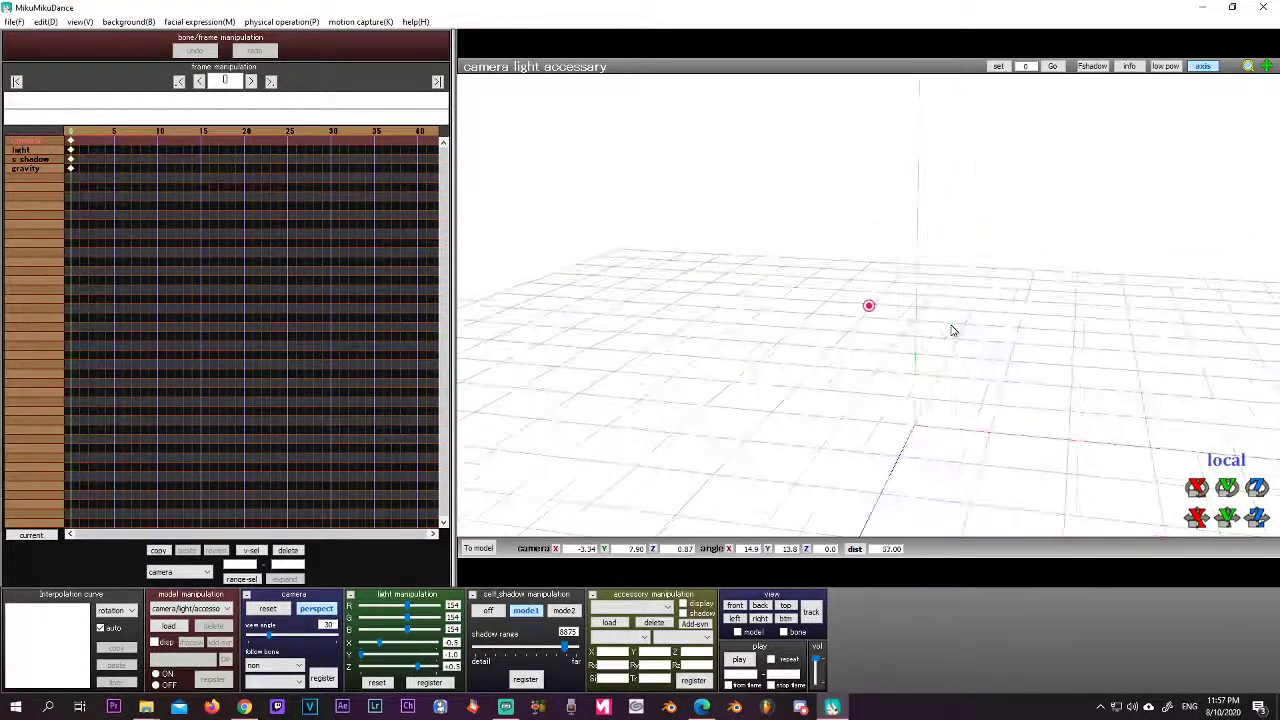
- Practise viewing the empty stage from different distances and angles, and point out the local X, Y and Z rotate and move handles
scroll(952, 331, "down", 4)
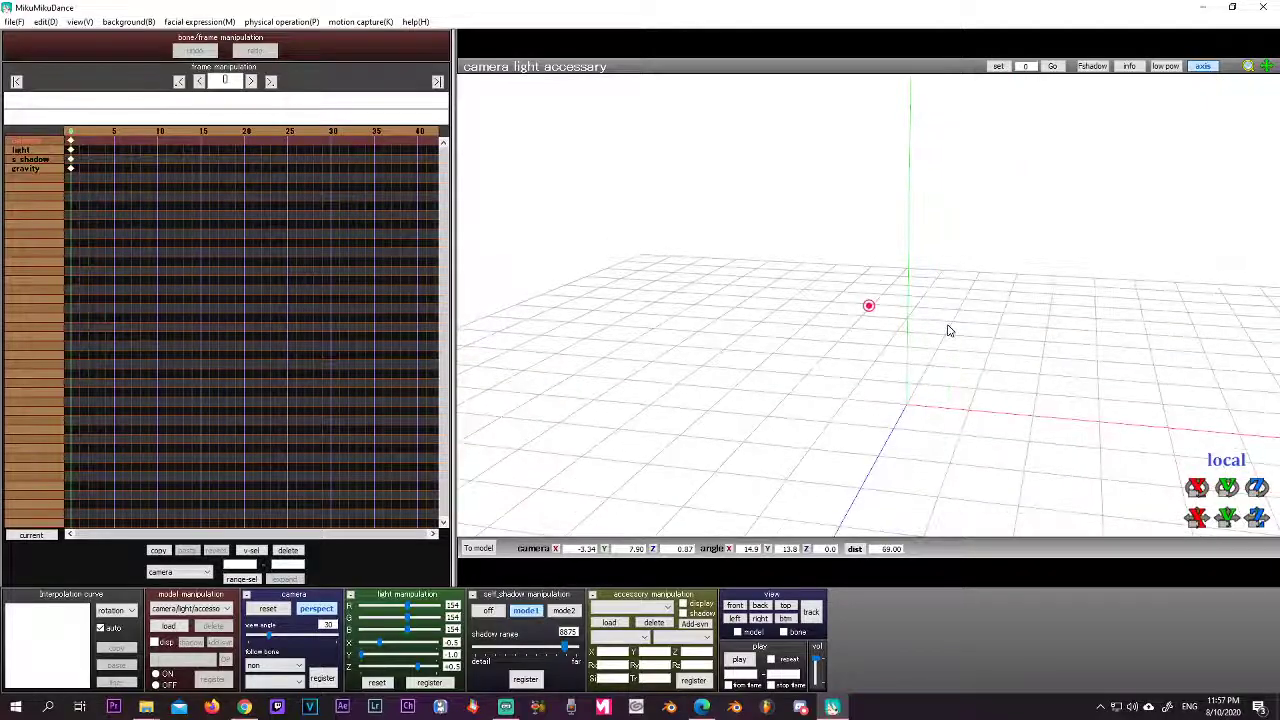
mouse_move(950, 331)
right_mouse_down()
mouse_move(1071, 334)
mouse_move(933, 327)
right_mouse_up()
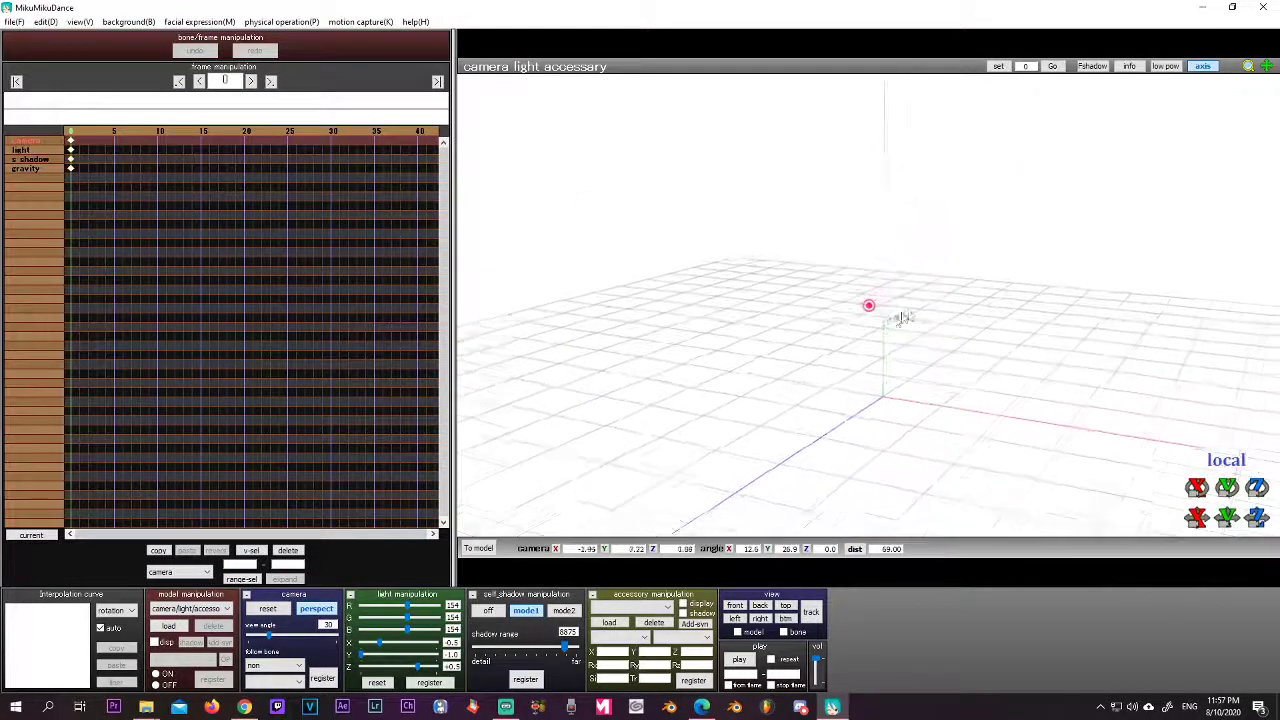
middle_click_drag(903, 317, 871, 331)
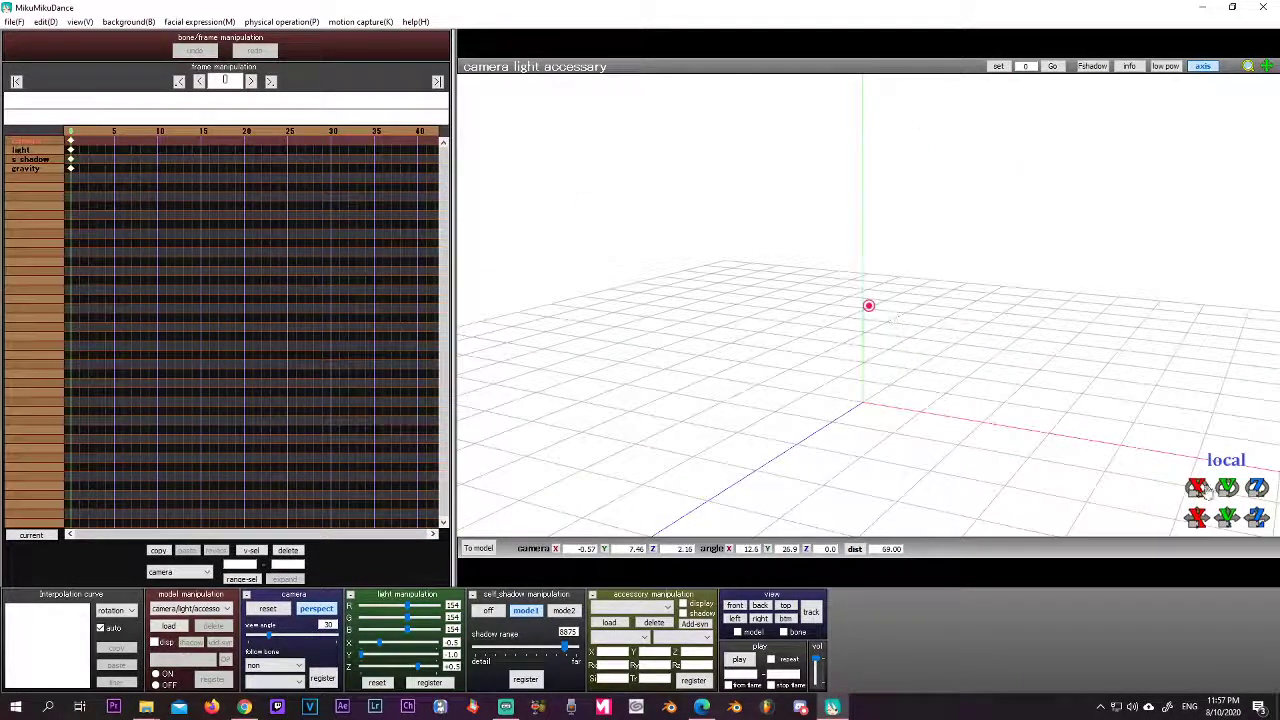
left_click_drag(1208, 491, 1256, 488)
left_click_drag(1196, 517, 1256, 519)
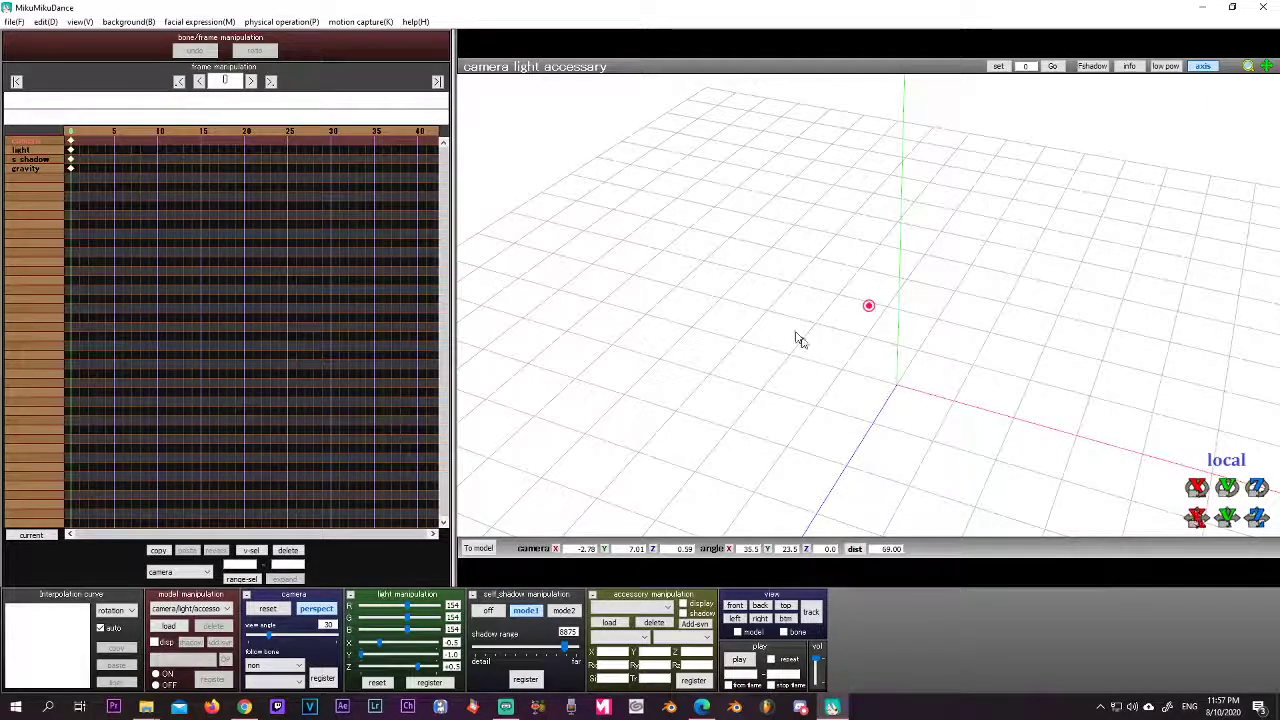
mouse_move(846, 354)
right_mouse_down()
mouse_move(934, 317)
mouse_move(845, 348)
right_mouse_up()
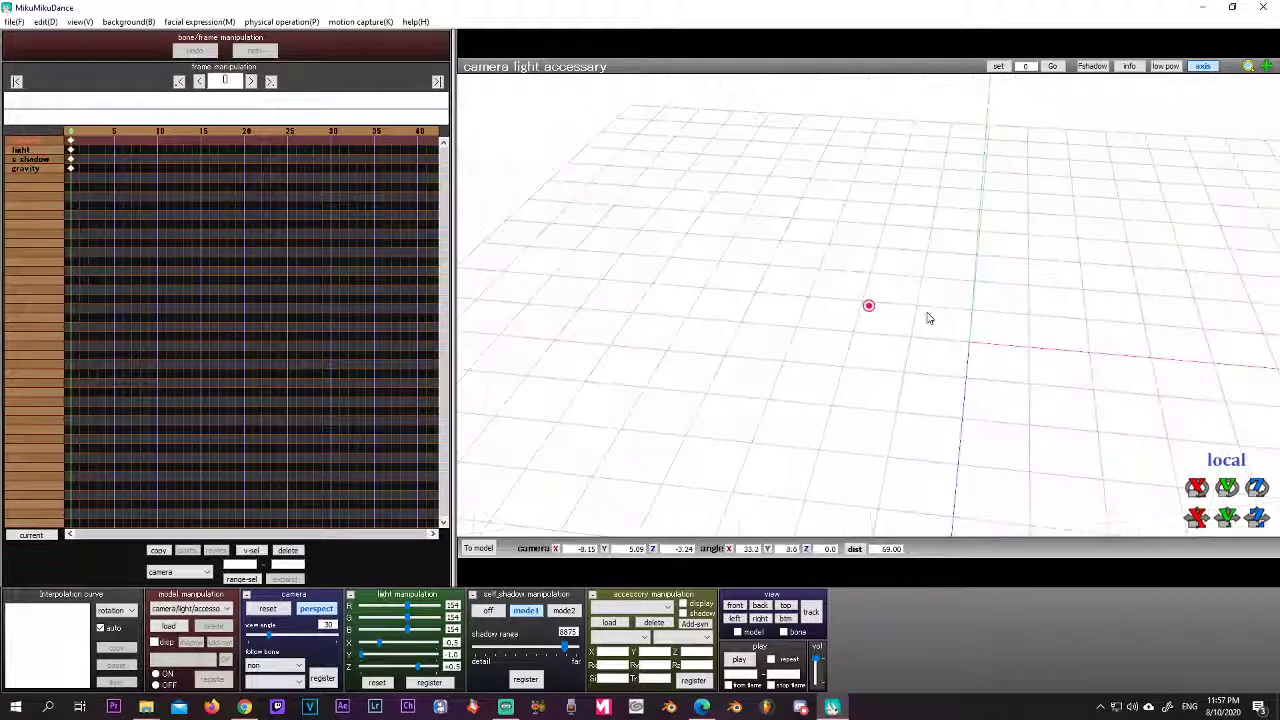
middle_click_drag(928, 318, 858, 337)
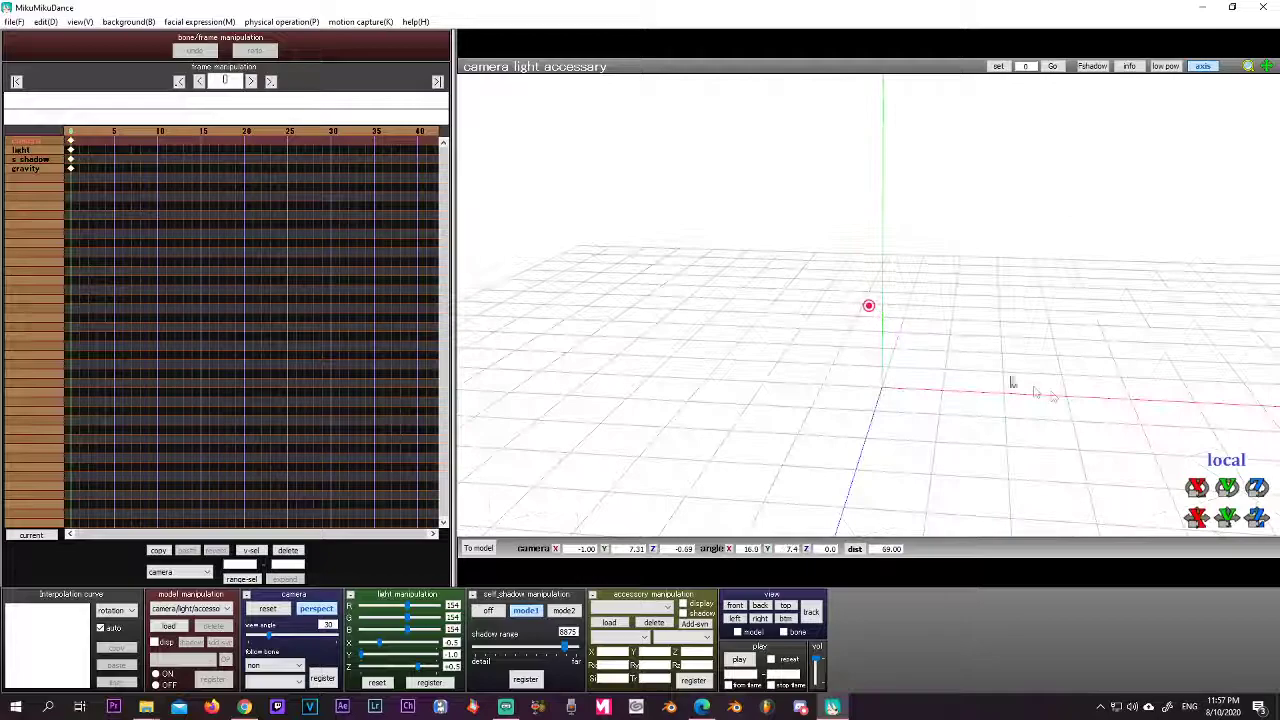
middle_click_drag(943, 371, 909, 383)
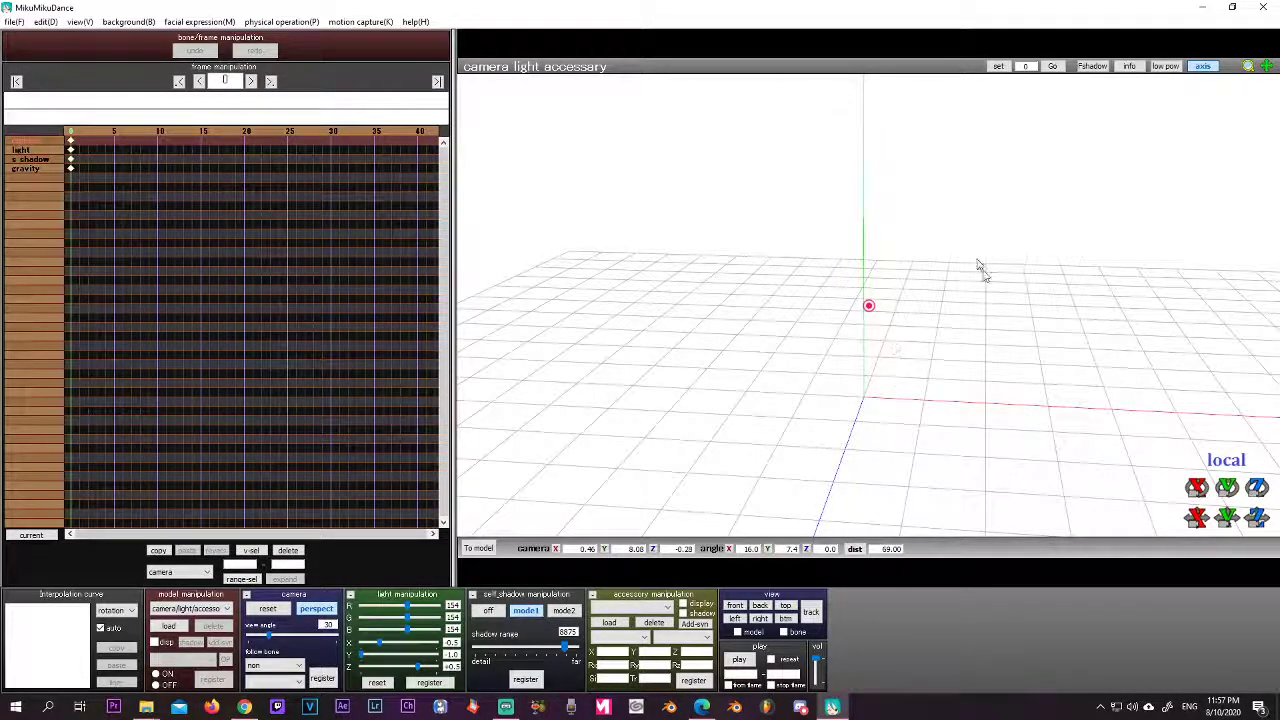
right_click_drag(978, 265, 820, 366)
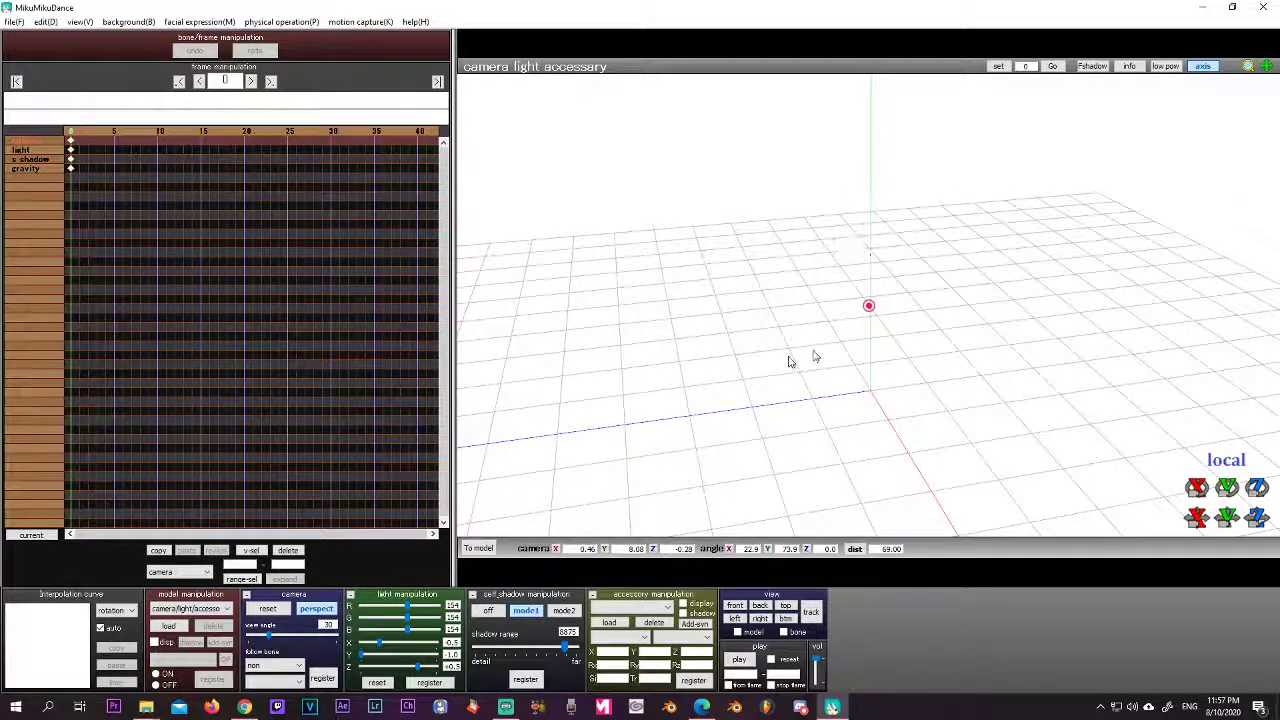
right_click_drag(862, 366, 1080, 220)
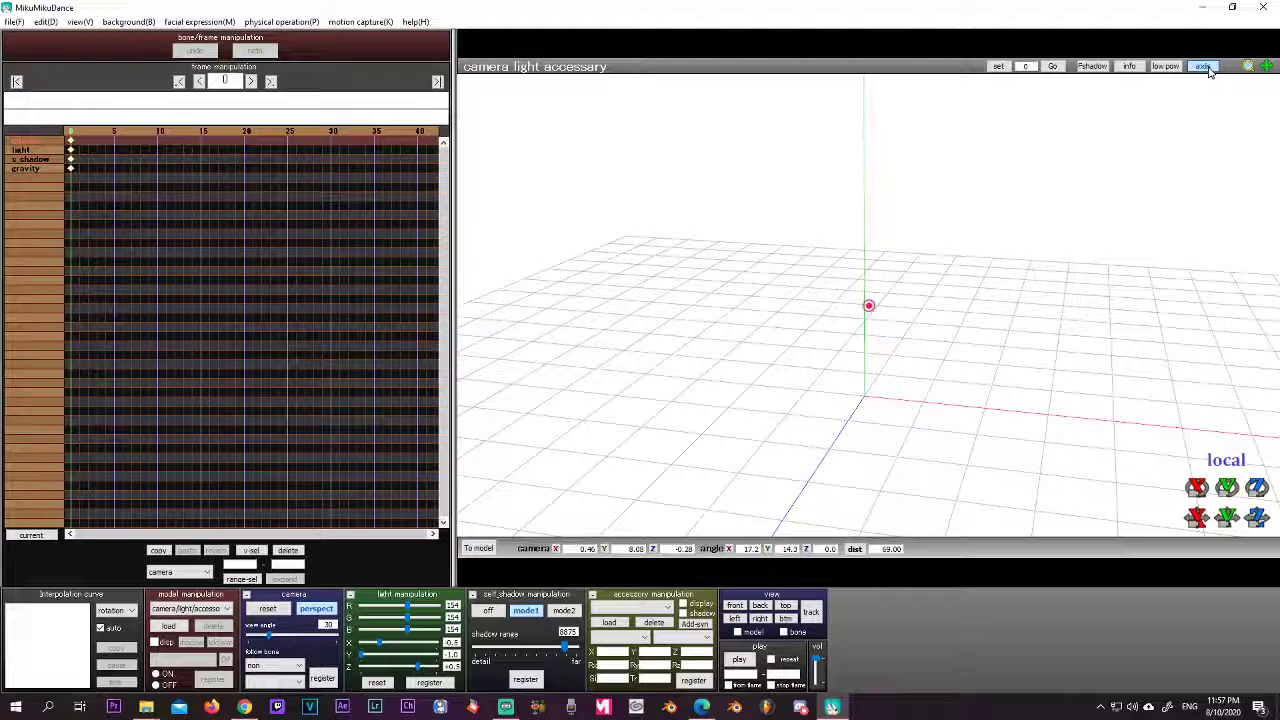
- Turn the axis and grid display off, orbit the blank viewport, and turn the display back on
left_click(1204, 67)
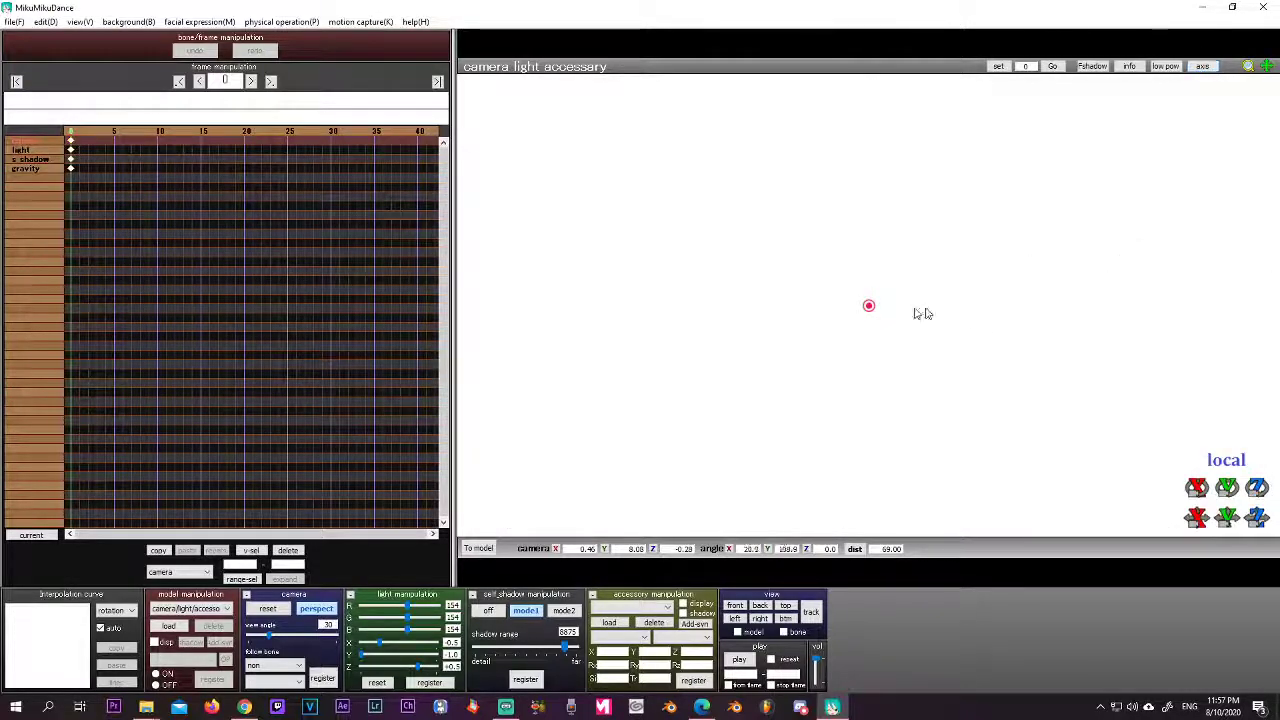
right_click_drag(920, 309, 1056, 293)
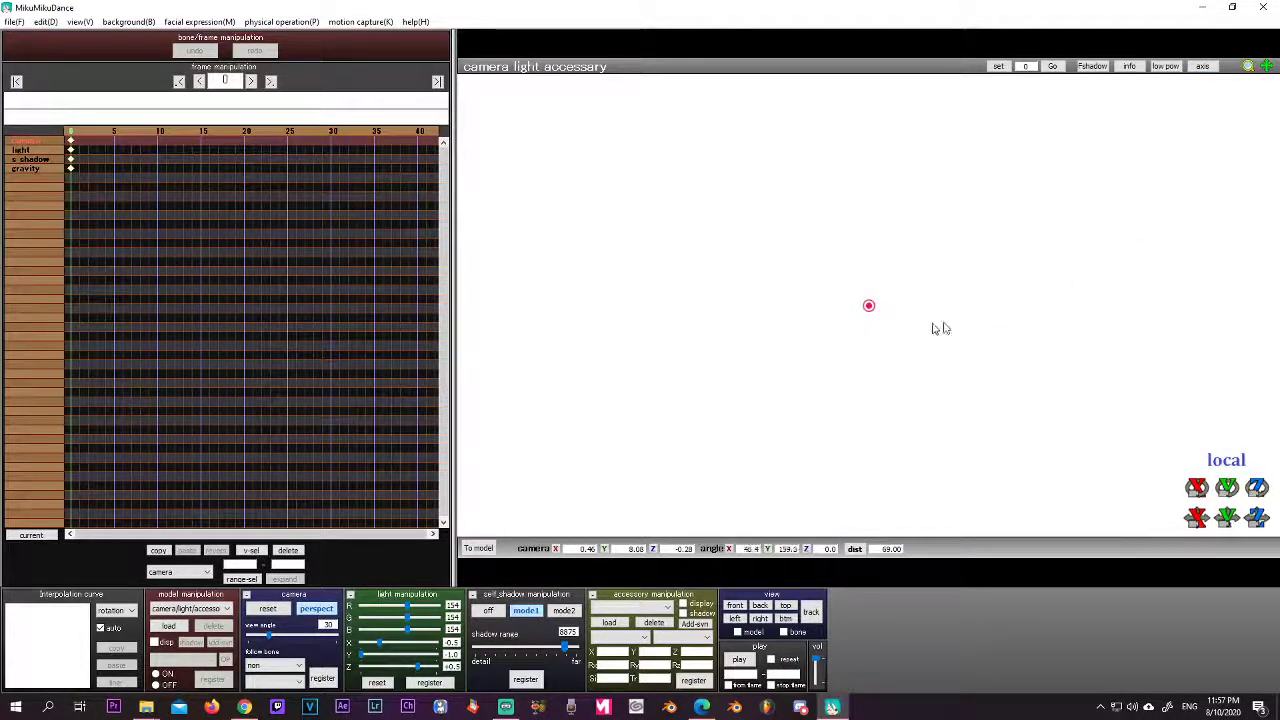
right_click_drag(940, 328, 827, 289)
right_click_drag(954, 314, 848, 316)
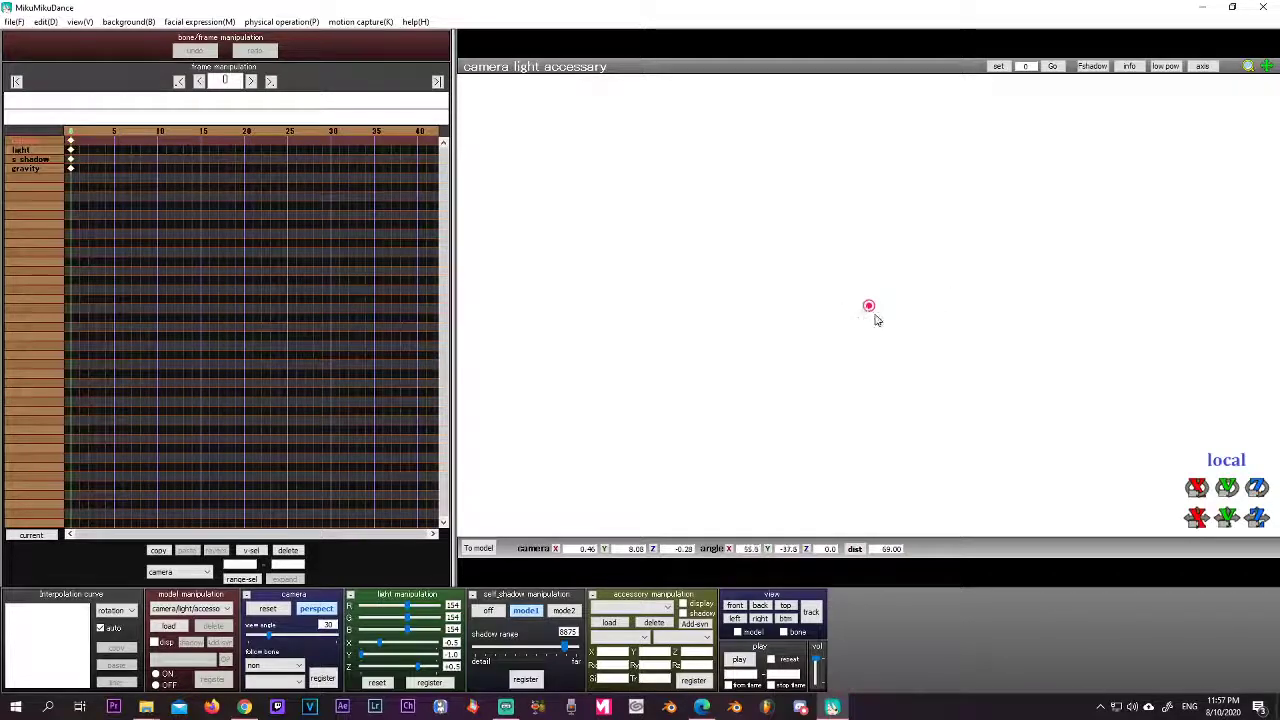
left_click(1202, 66)
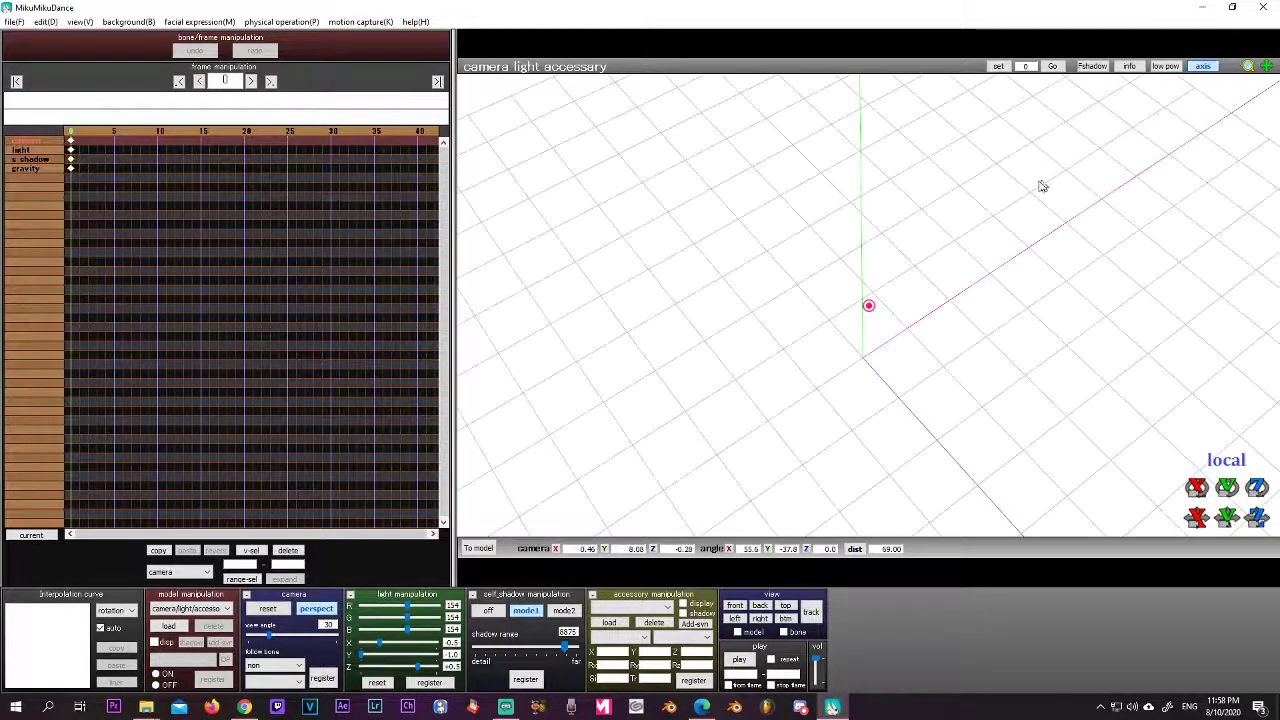
right_click_drag(1042, 186, 1037, 134)
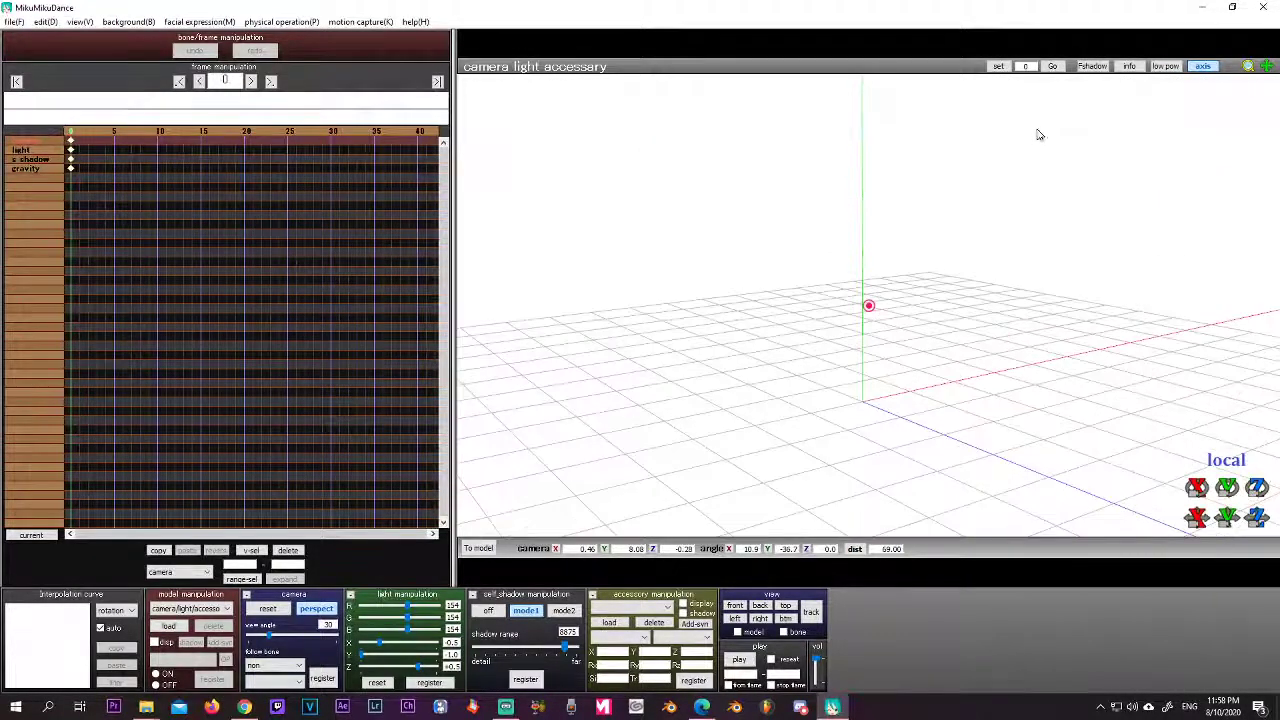
- Turn on the info display for the frame rate and play the empty scene
left_click(1129, 68)
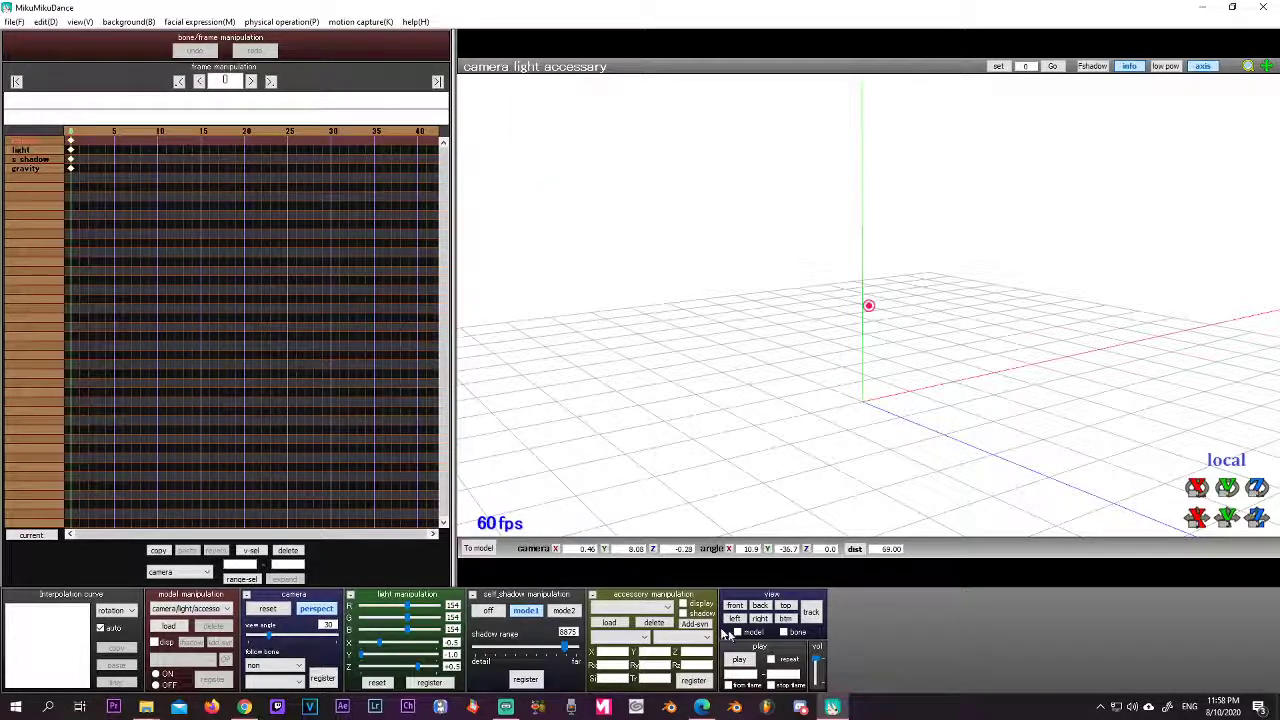
left_click(741, 659)
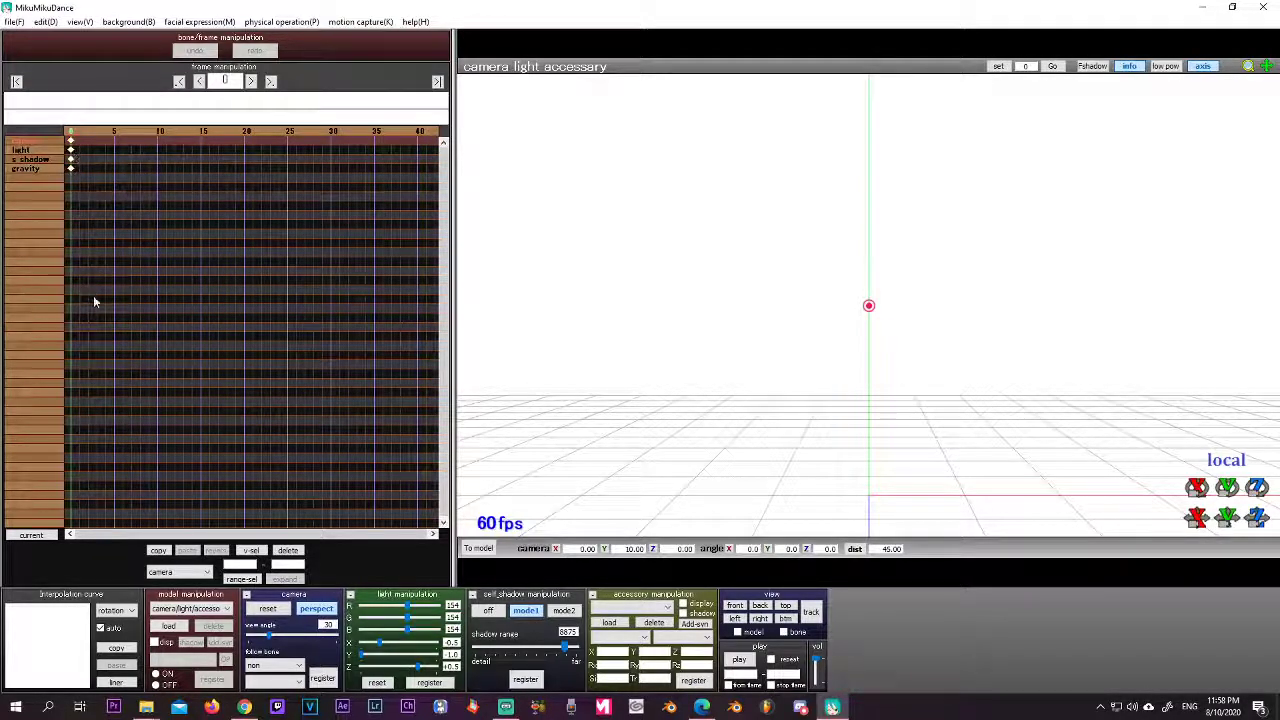
- Look at the model loading dialog without loading anything, and check the model selection list, keeping camera/light/accessory selected
left_click(477, 549)
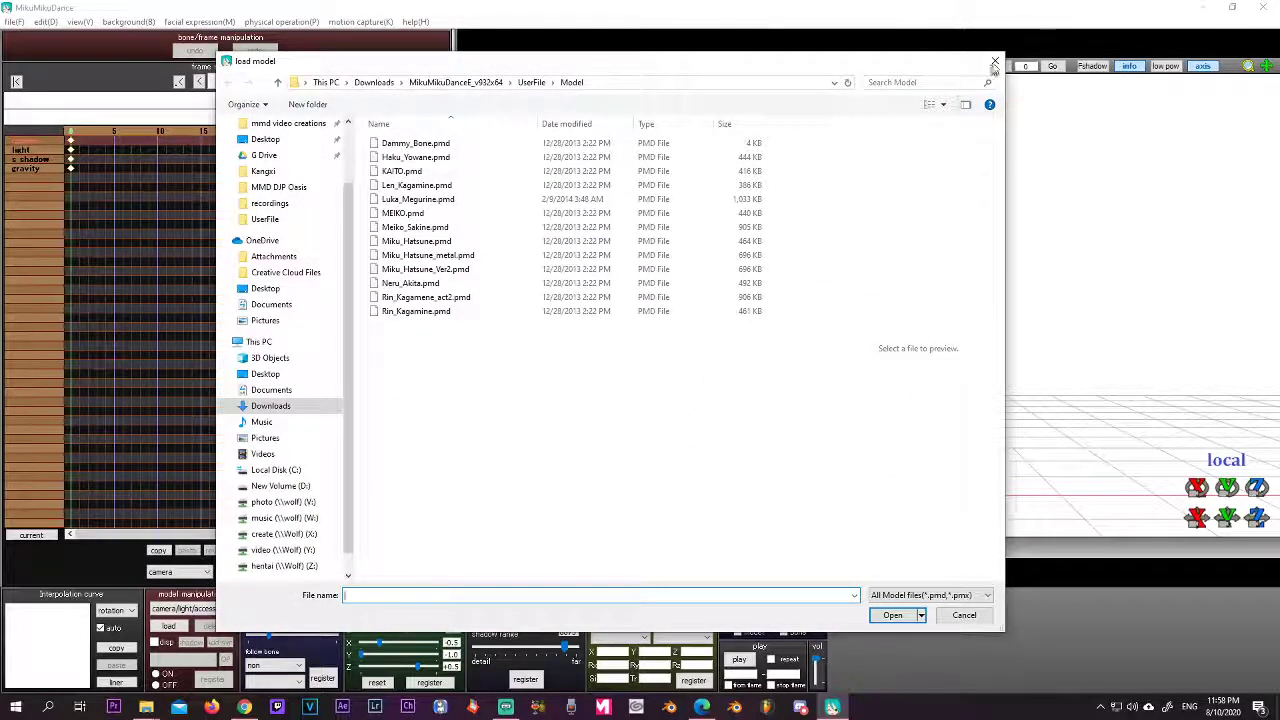
left_click(994, 62)
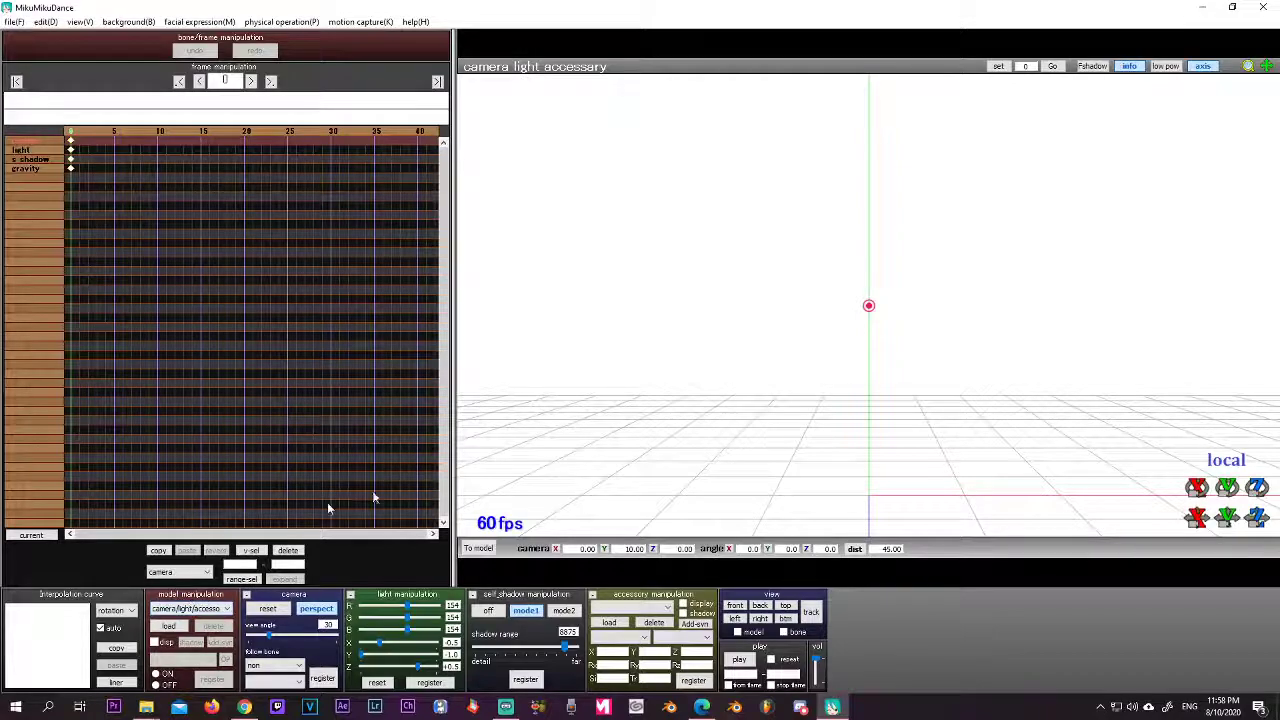
left_click(190, 610)
left_click(188, 620)
right_click_drag(863, 297, 903, 311)
middle_click_drag(947, 320, 849, 333)
mouse_move(851, 336)
right_mouse_down()
mouse_move(757, 331)
mouse_move(946, 337)
mouse_move(861, 336)
right_mouse_up()
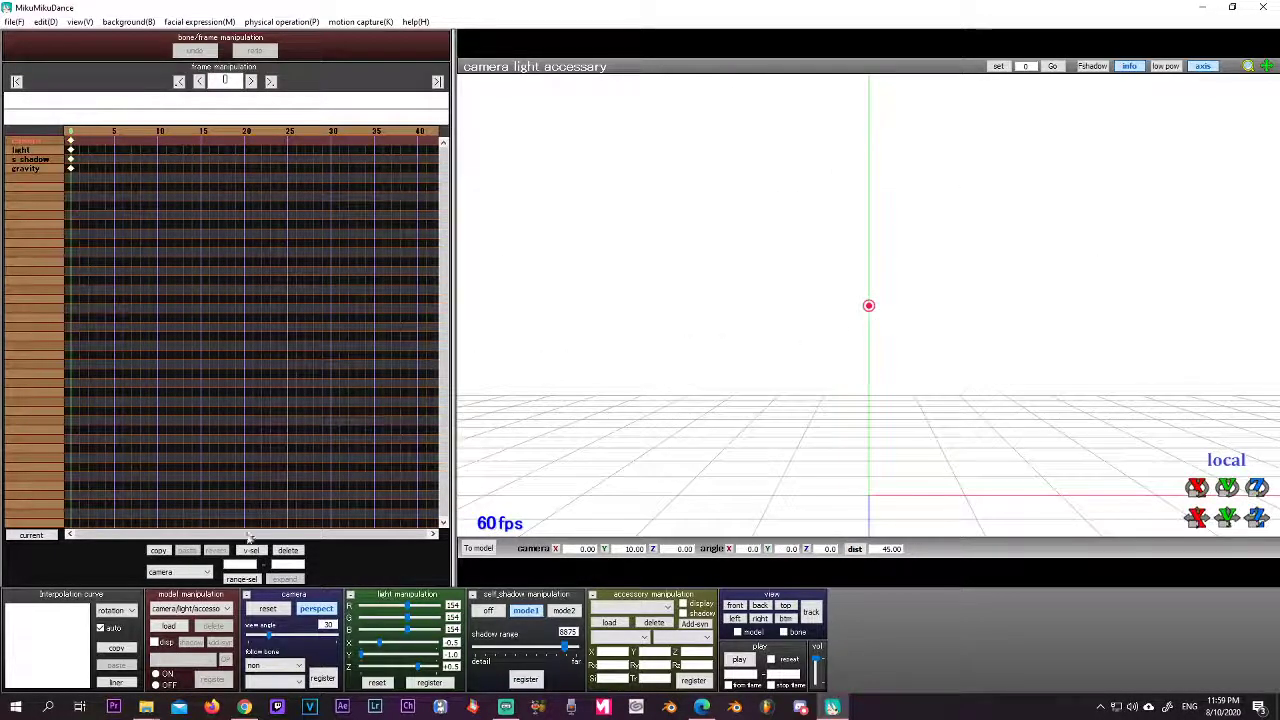
- Load Haku_Yowane.pmd from the UserFile Model folder of MikuMikuDanceE_v932x64 in MMD DJP Oasis, accepting its model information
left_click(172, 626)
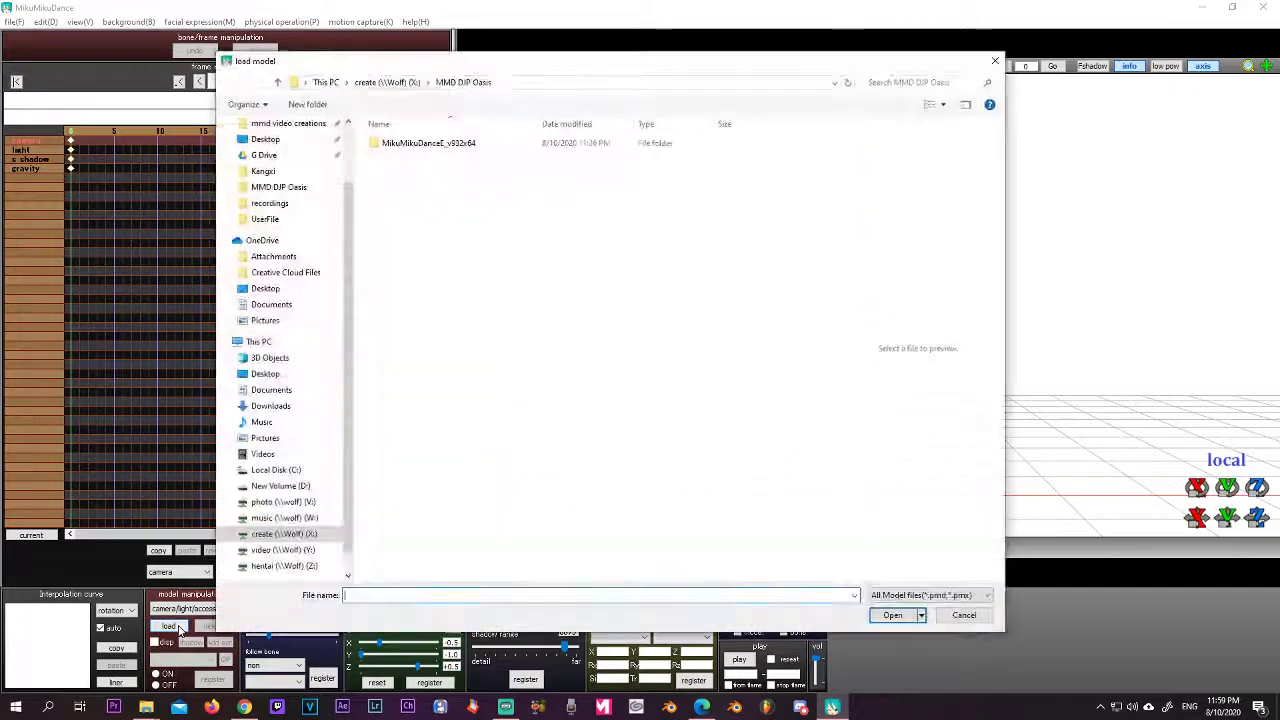
double_click(426, 150)
left_click(406, 162)
double_click(407, 160)
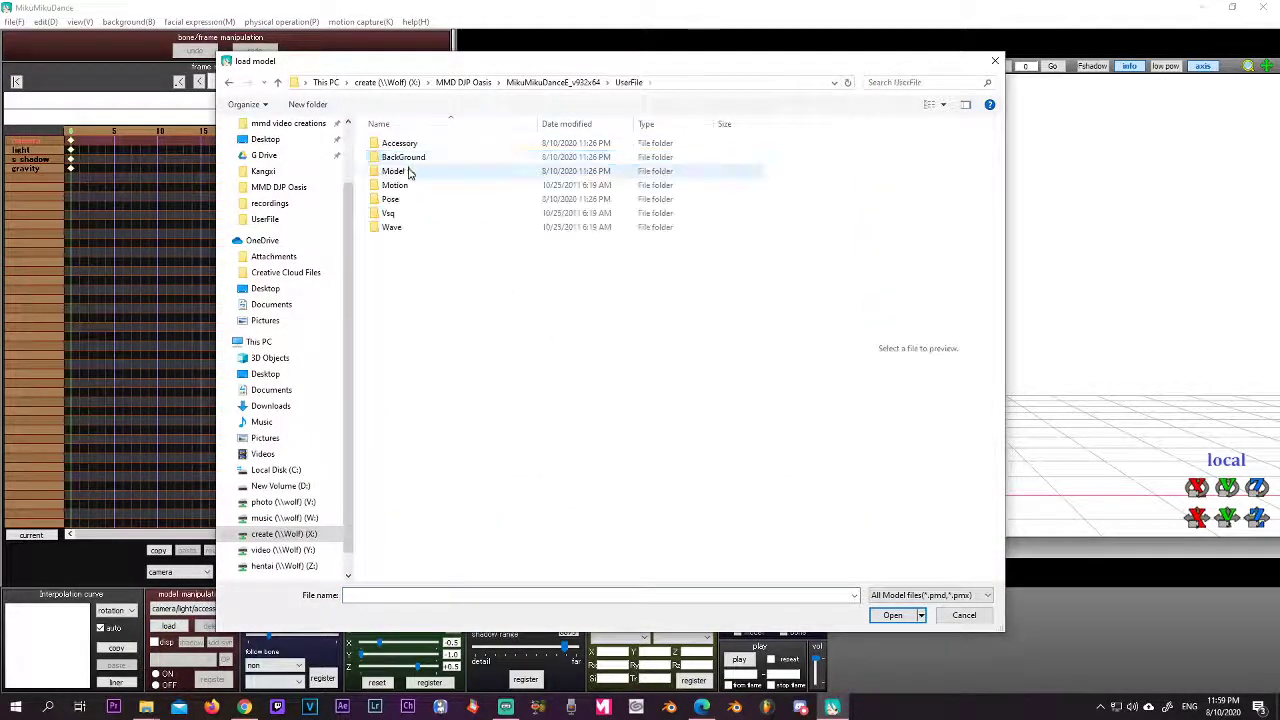
double_click(408, 171)
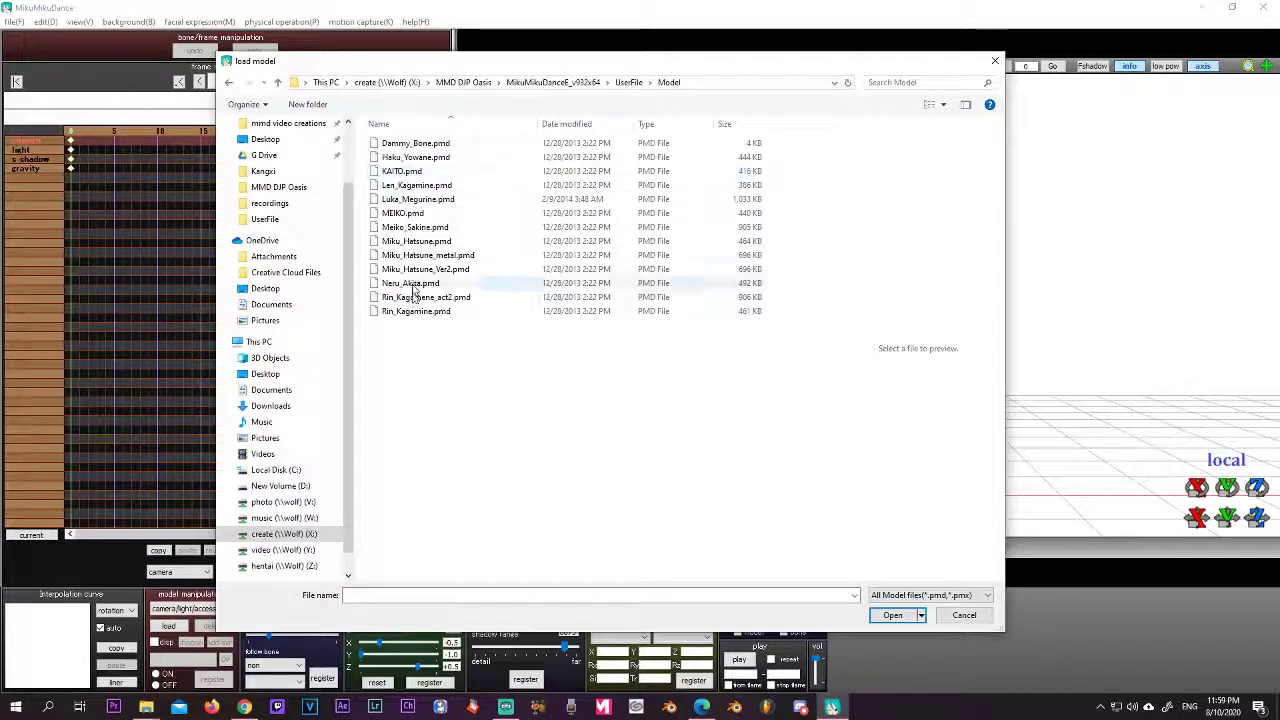
double_click(410, 157)
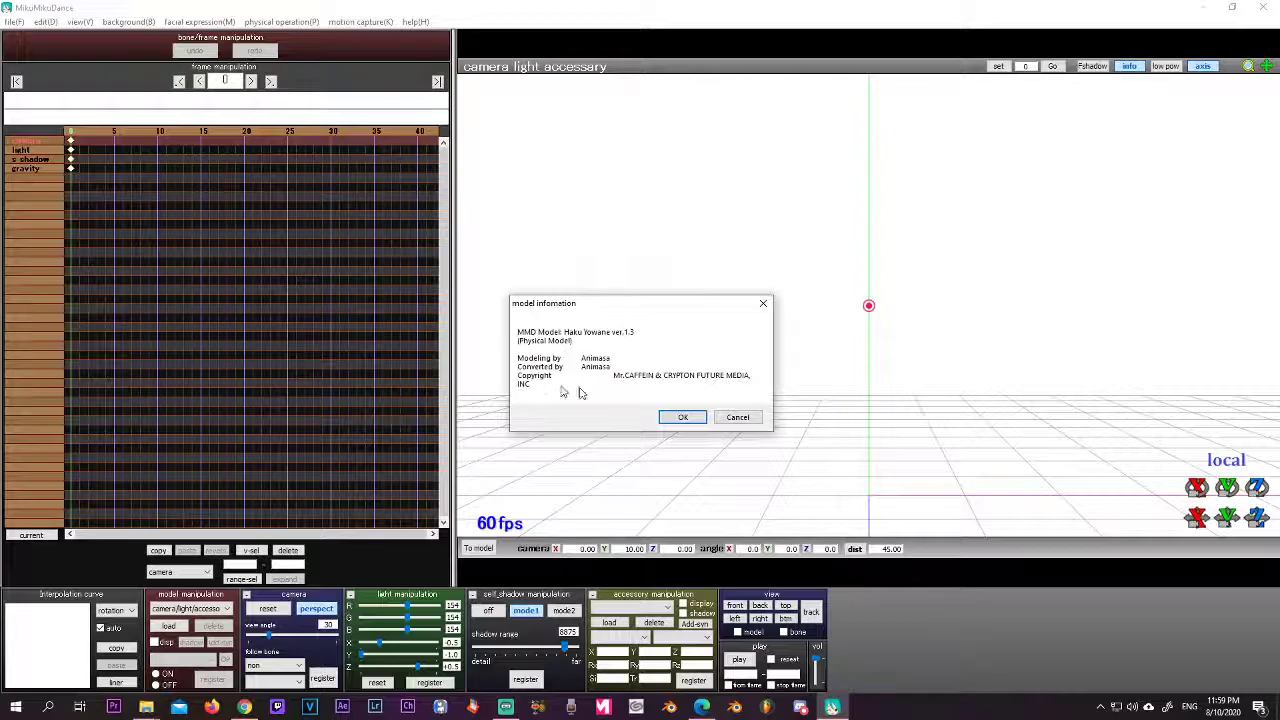
left_click(680, 417)
- Rotate the right arm bone to about X 24.1, Y 51.1, Z 11.6 and the left arm bone to X 7.6, Y -13.5, Z -0.9
mouse_move(786, 363)
right_mouse_down()
mouse_move(955, 371)
mouse_move(805, 369)
mouse_move(786, 346)
right_mouse_up()
middle_click_drag(818, 328, 832, 365)
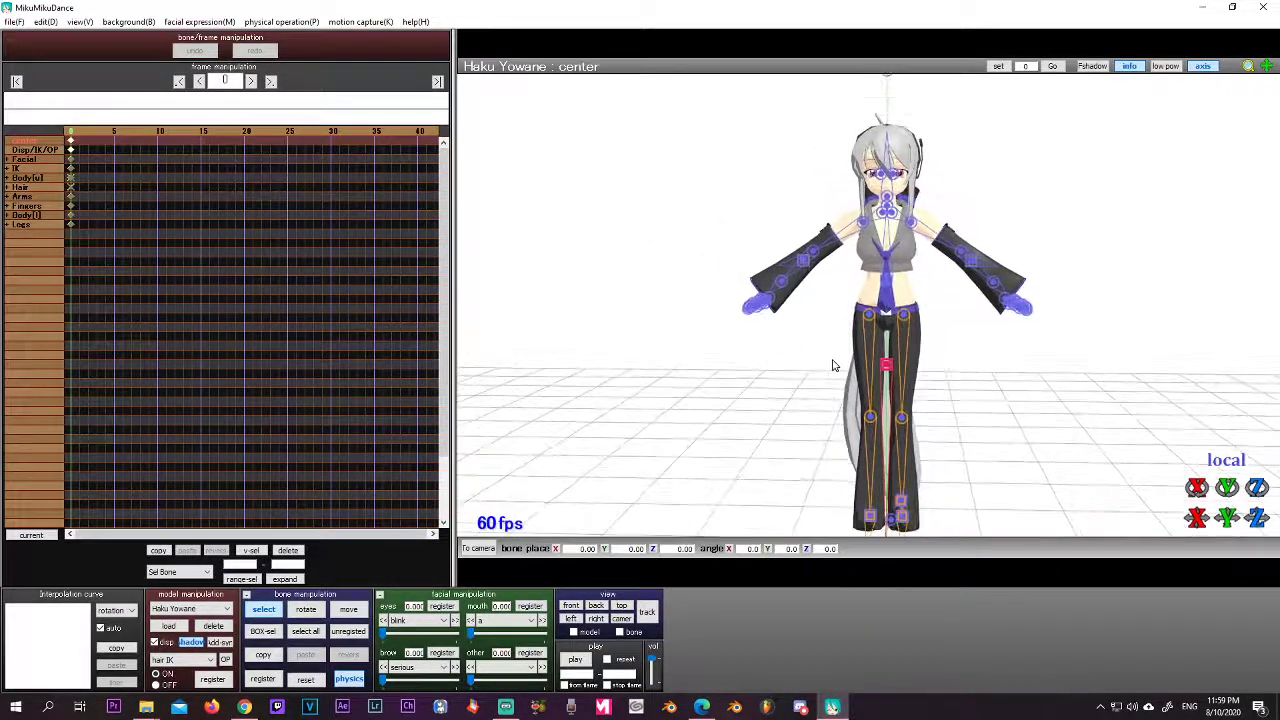
right_click_drag(832, 365, 880, 363)
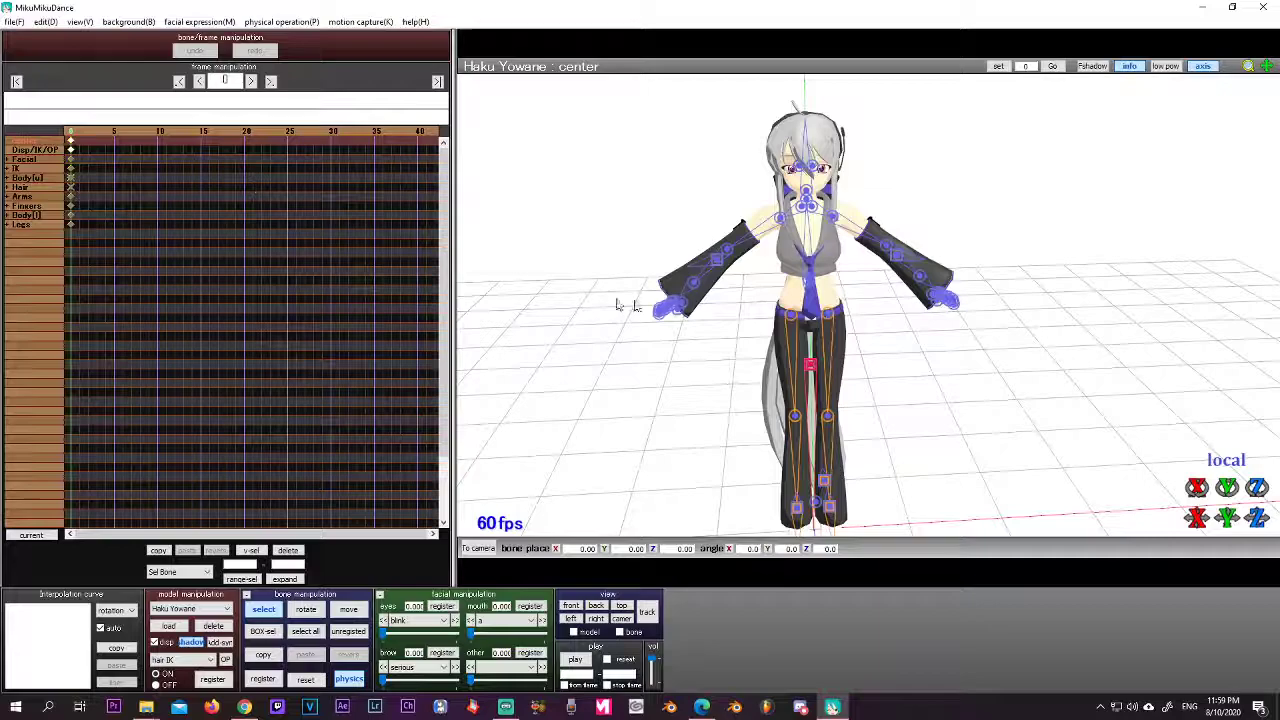
left_click(780, 218)
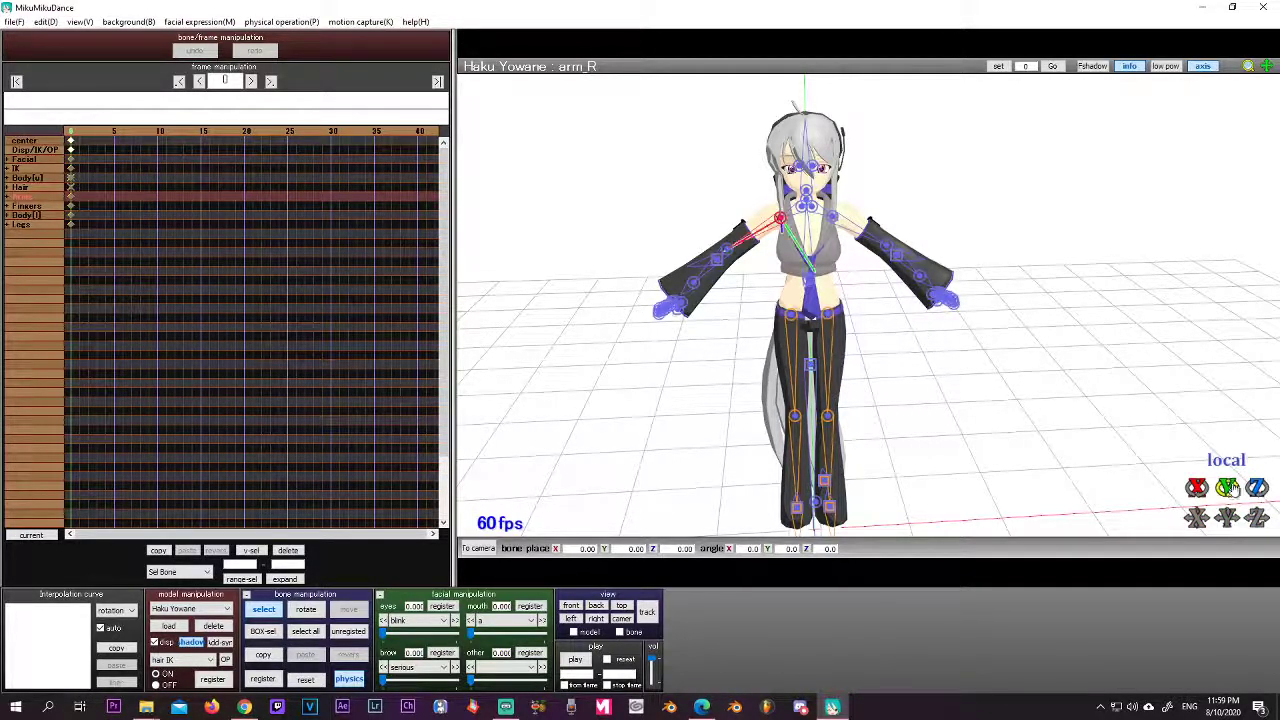
mouse_move(1227, 487)
left_mouse_down()
mouse_move(1227, 506)
mouse_move(1227, 495)
left_mouse_up()
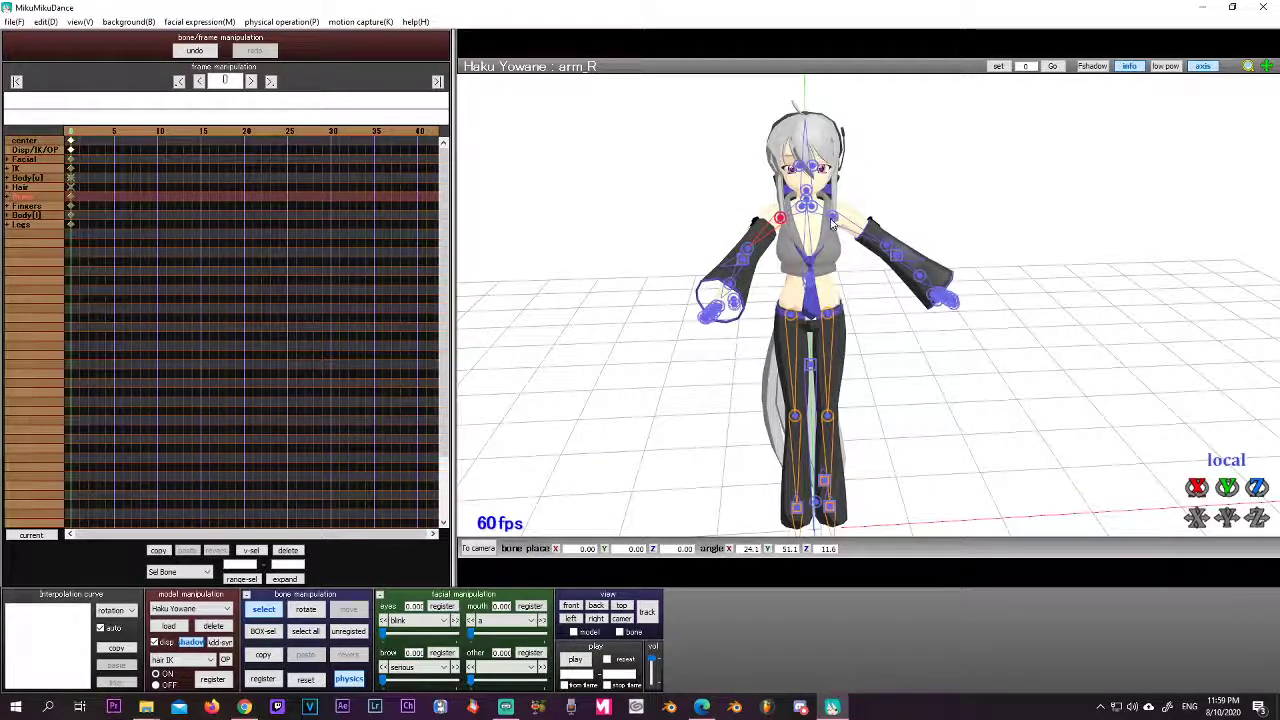
left_click_drag(1222, 488, 1226, 488)
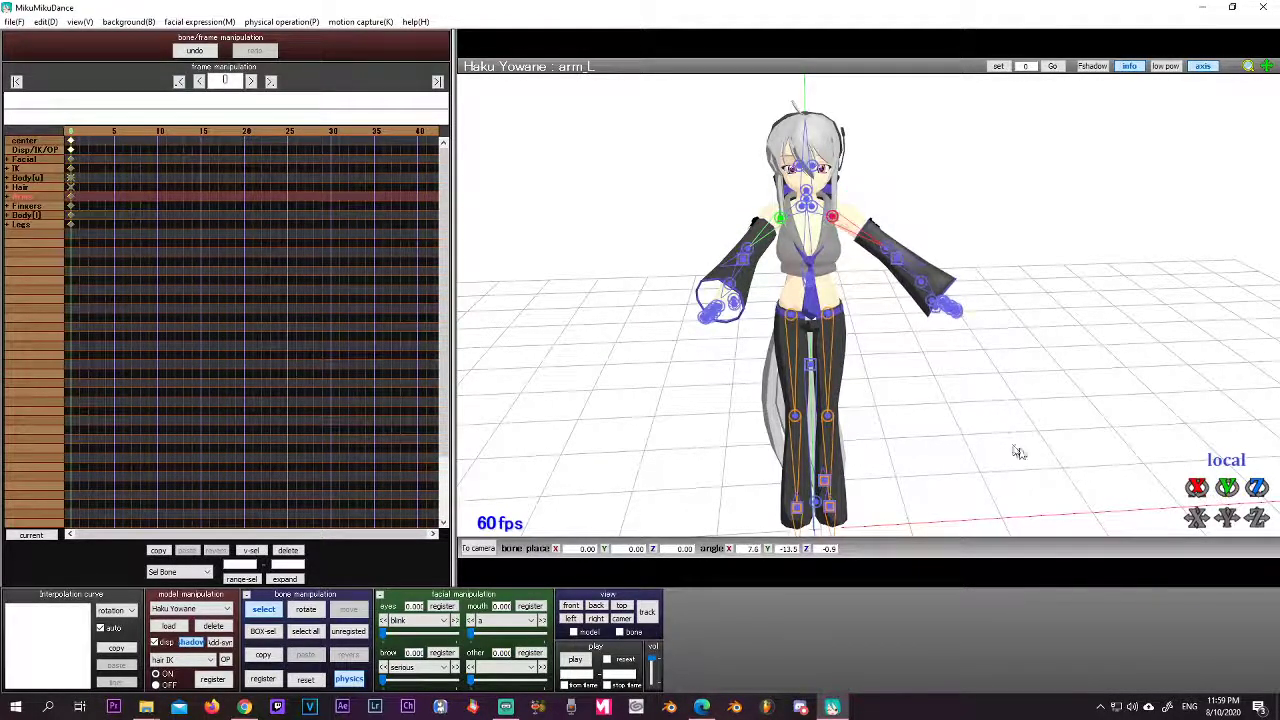
- Inspect the model's posed arms up close from several angles and undo the trial arm rotations
right_click_drag(992, 434, 935, 400)
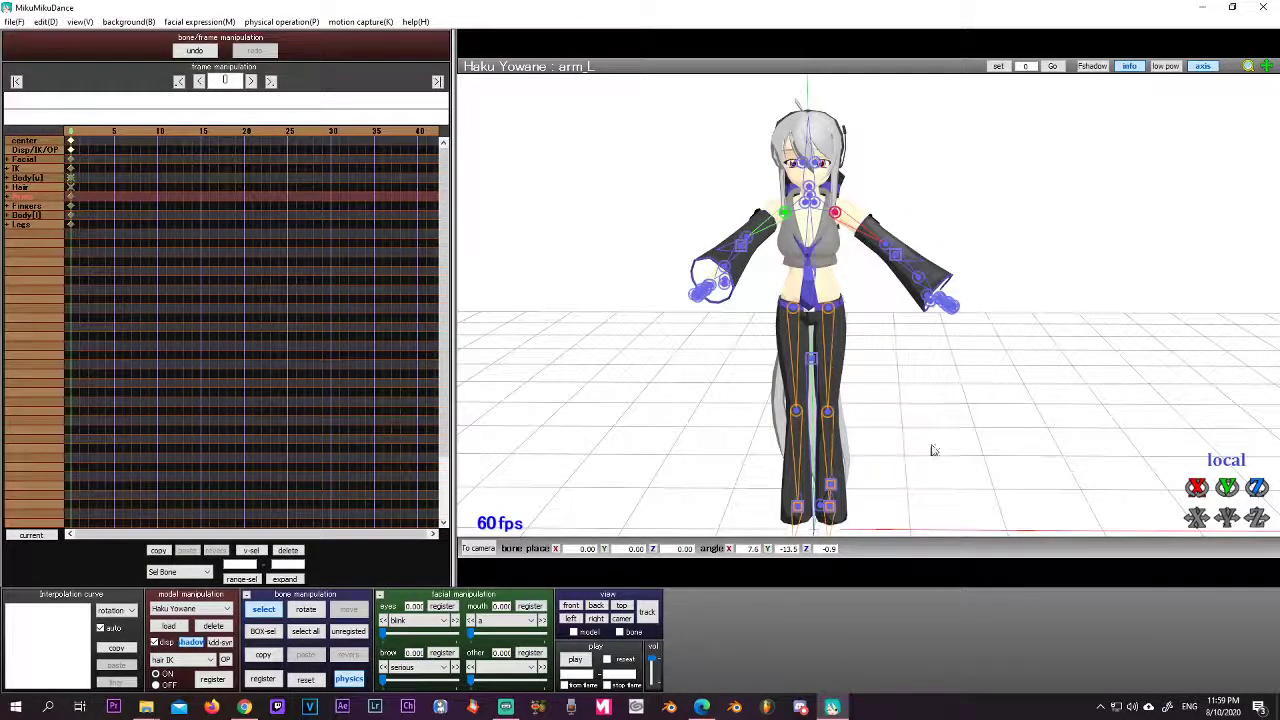
right_click_drag(932, 450, 883, 463)
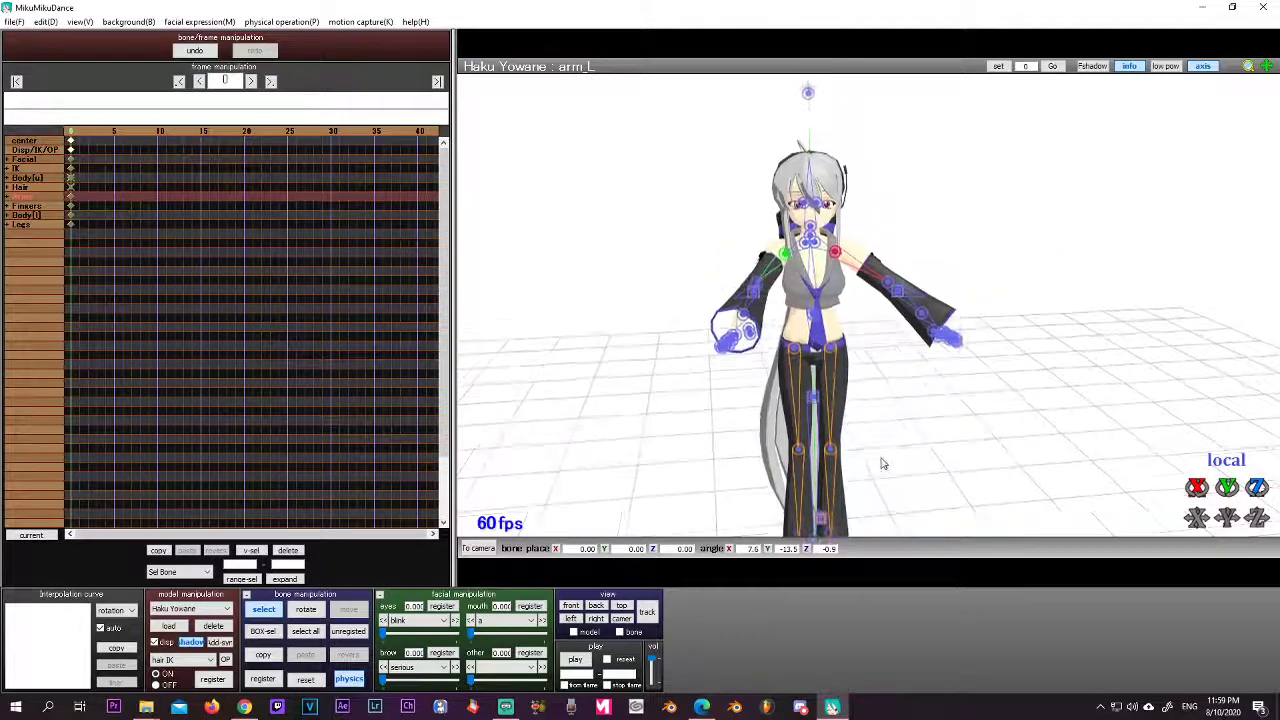
scroll(869, 437, "up", 4)
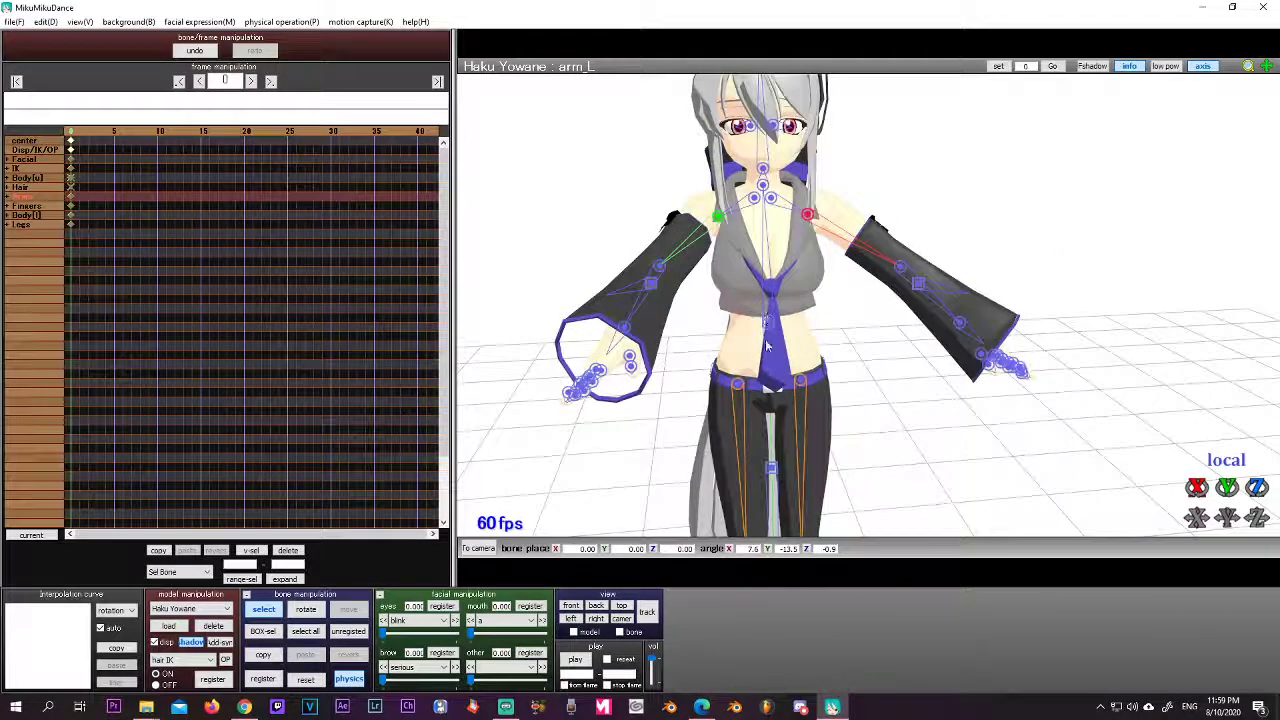
right_click_drag(822, 370, 849, 380)
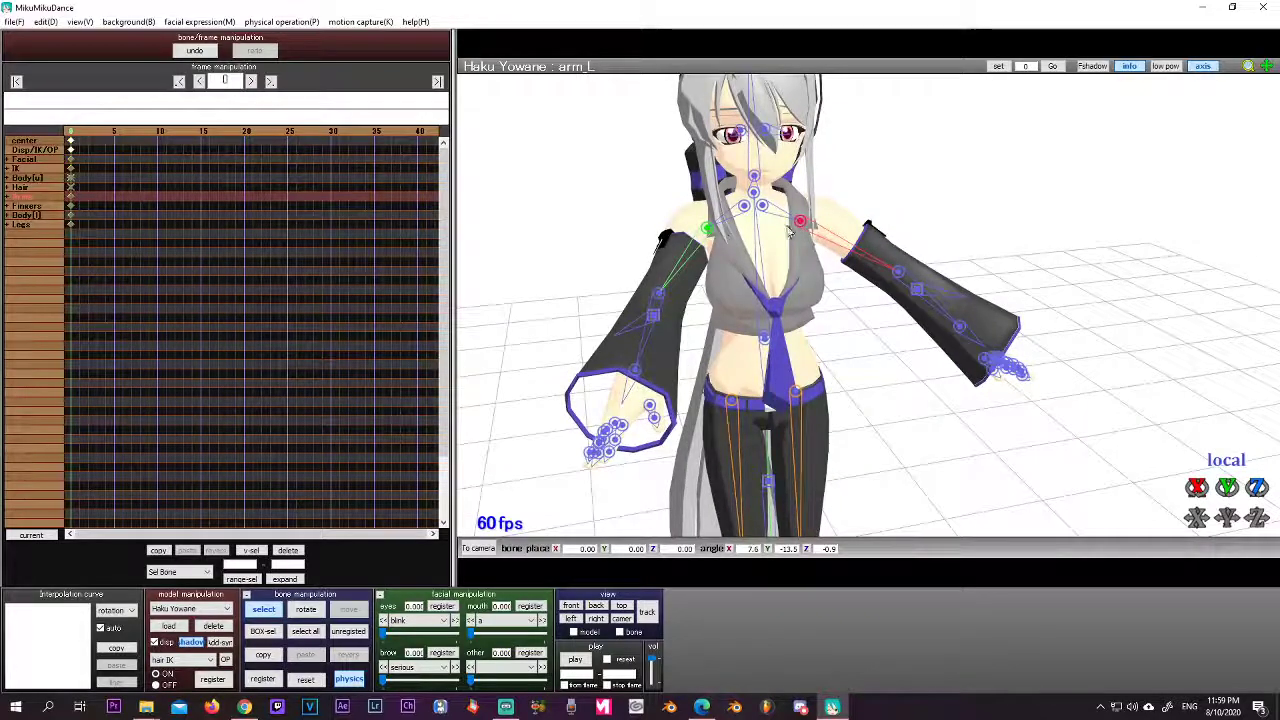
mouse_move(846, 252)
right_mouse_down()
mouse_move(880, 250)
mouse_move(832, 250)
right_mouse_up()
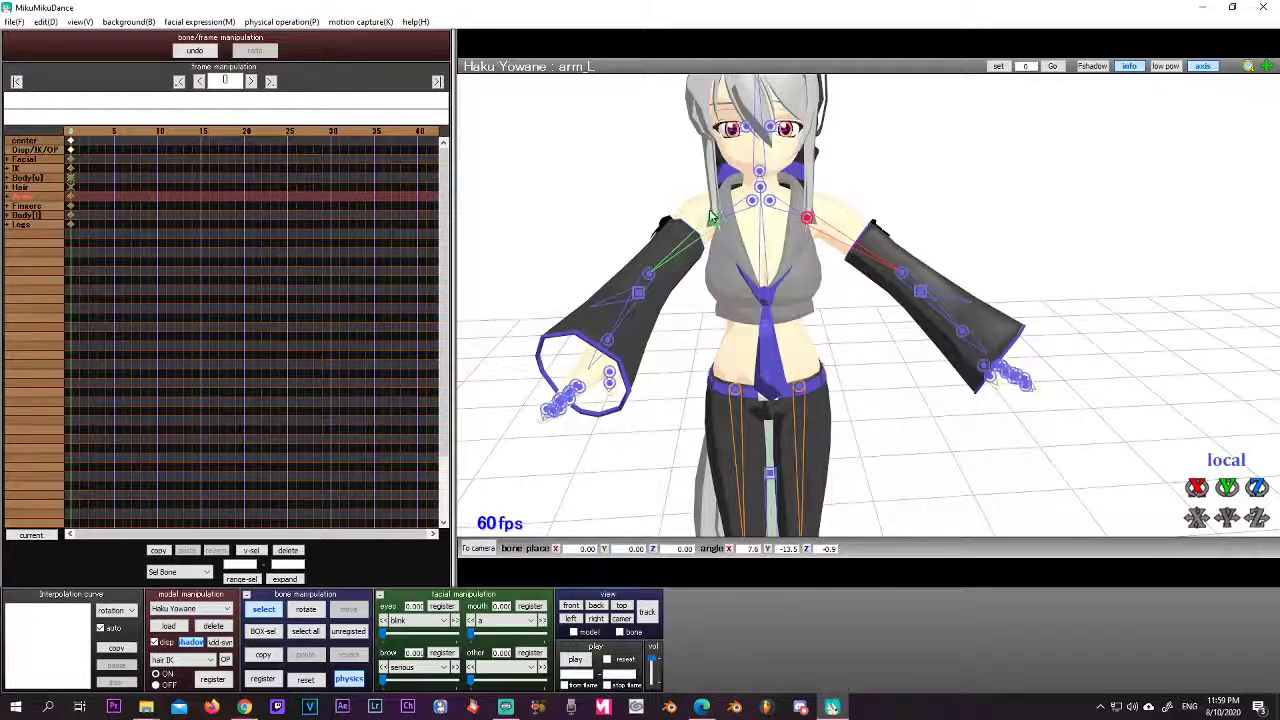
right_click_drag(762, 265, 714, 207)
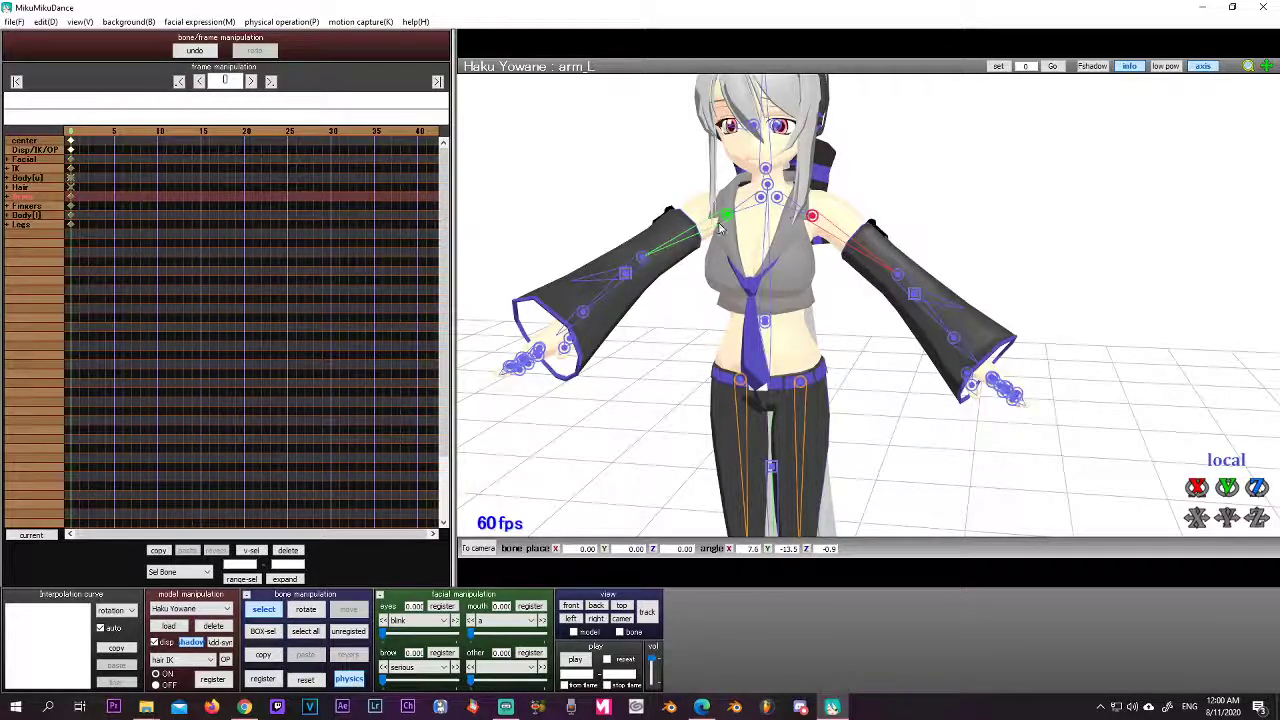
key("ctrl+z")
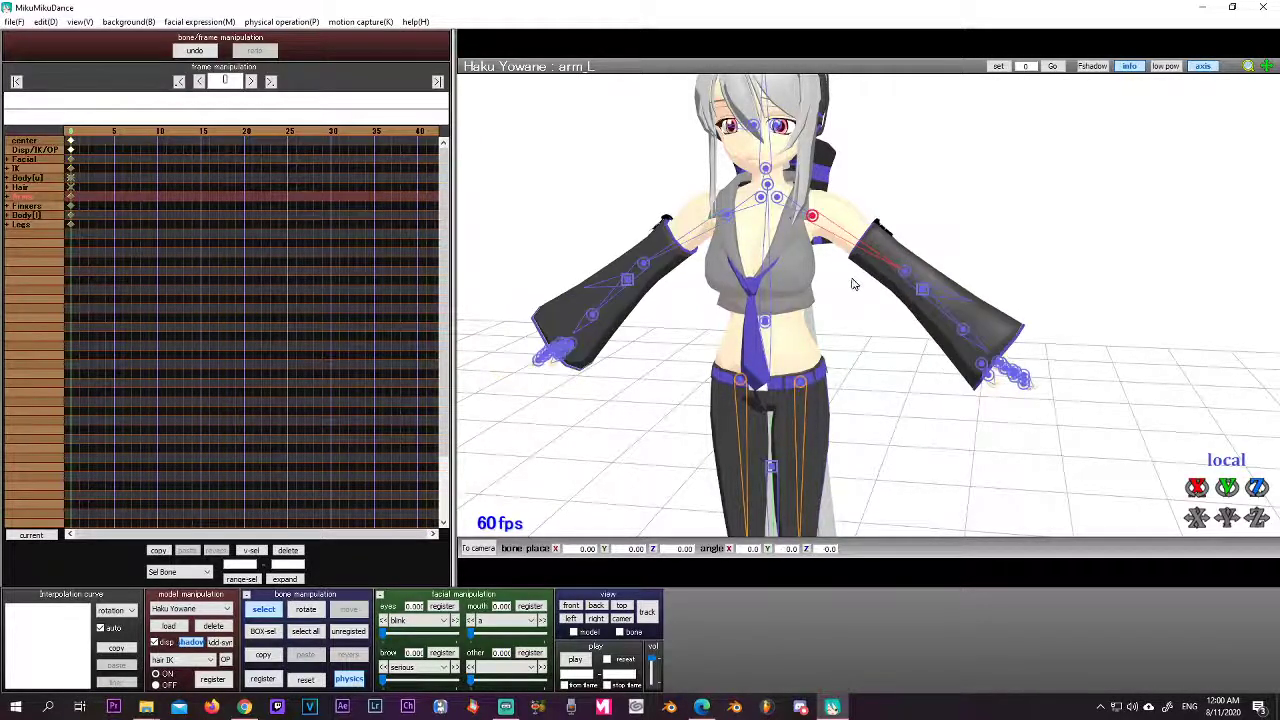
- Rotate the left elbow bone to about X 36.4, Y -51.0, Z -17.8 and register the pose at frame 0
right_click_drag(841, 283, 880, 287)
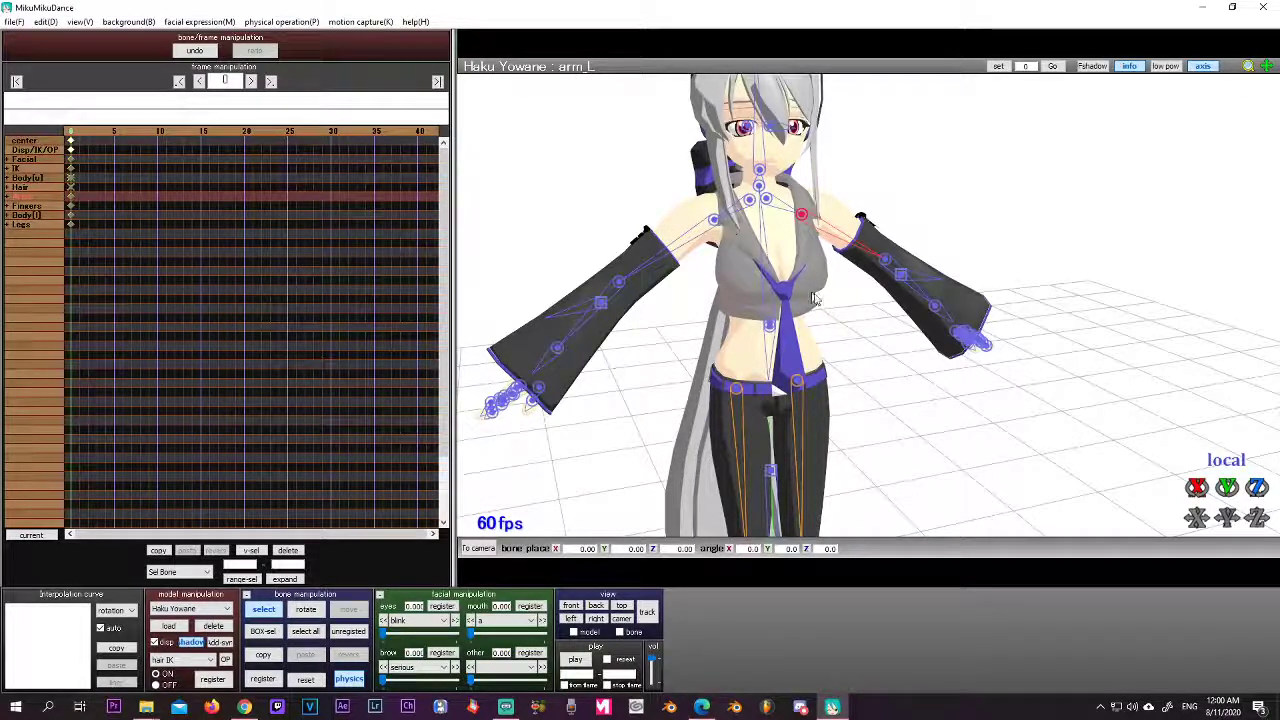
right_click_drag(898, 350, 863, 346)
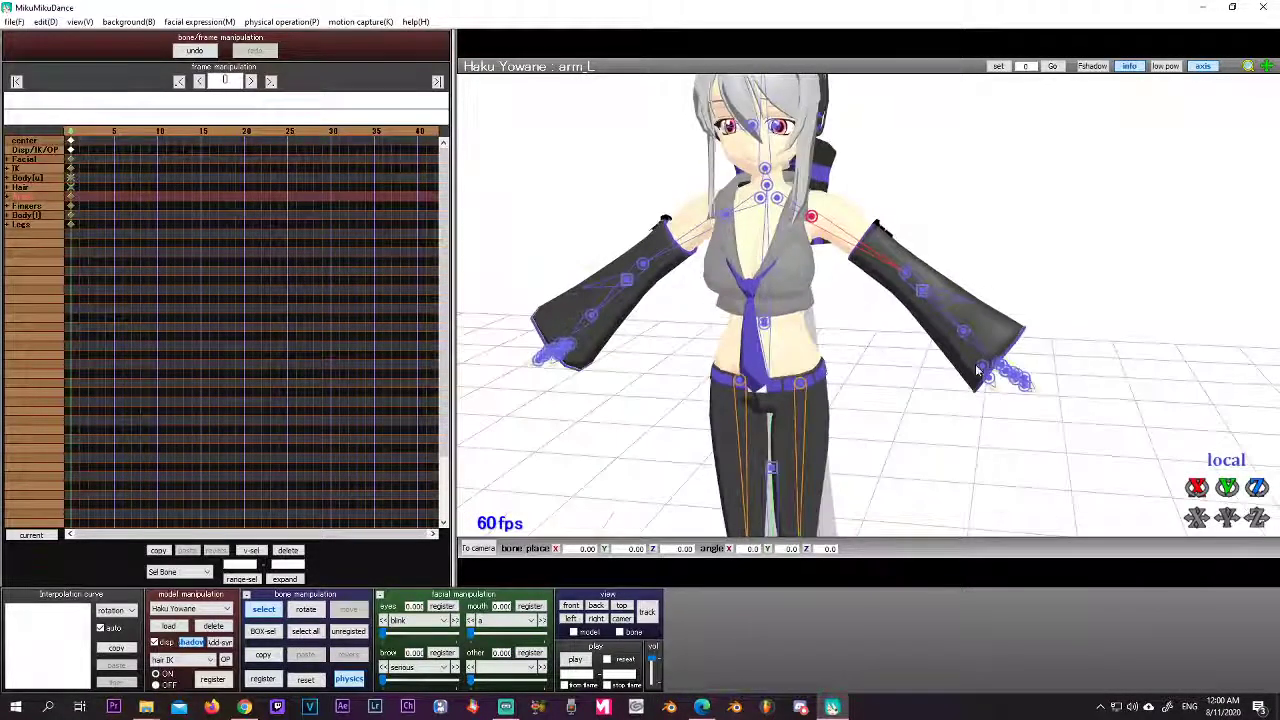
left_click(905, 276)
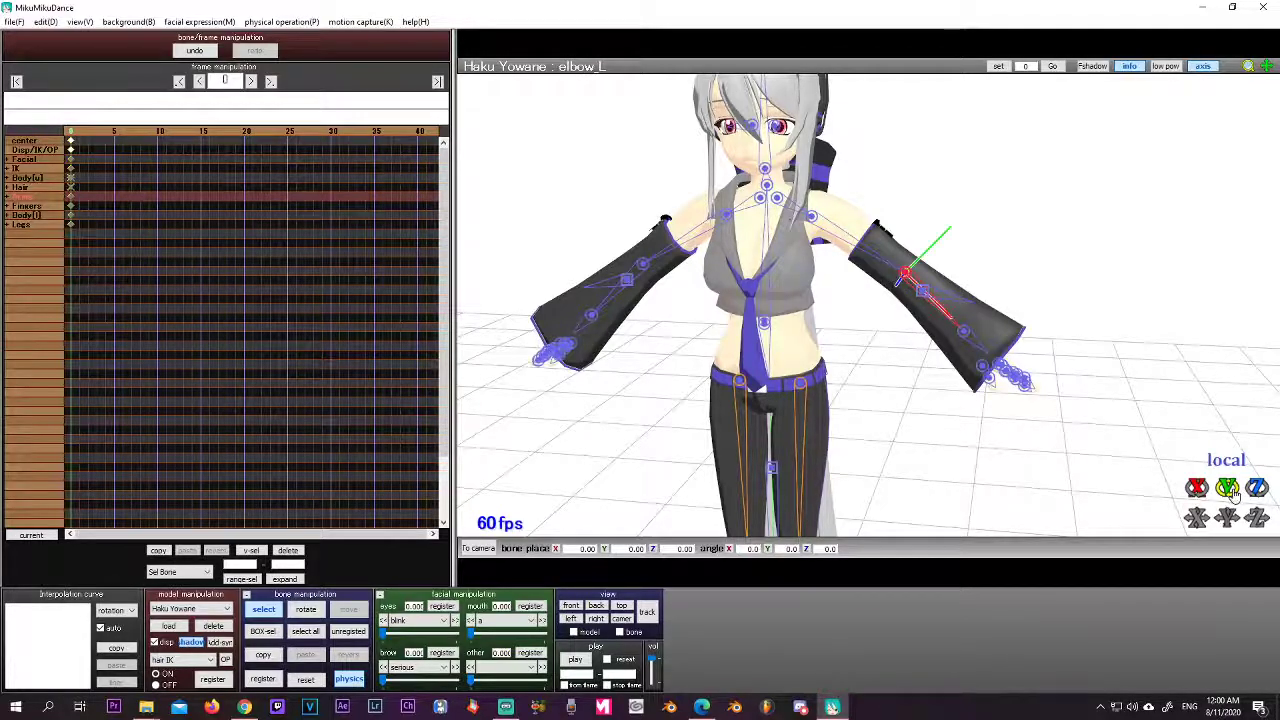
left_click_drag(1227, 487, 1227, 410)
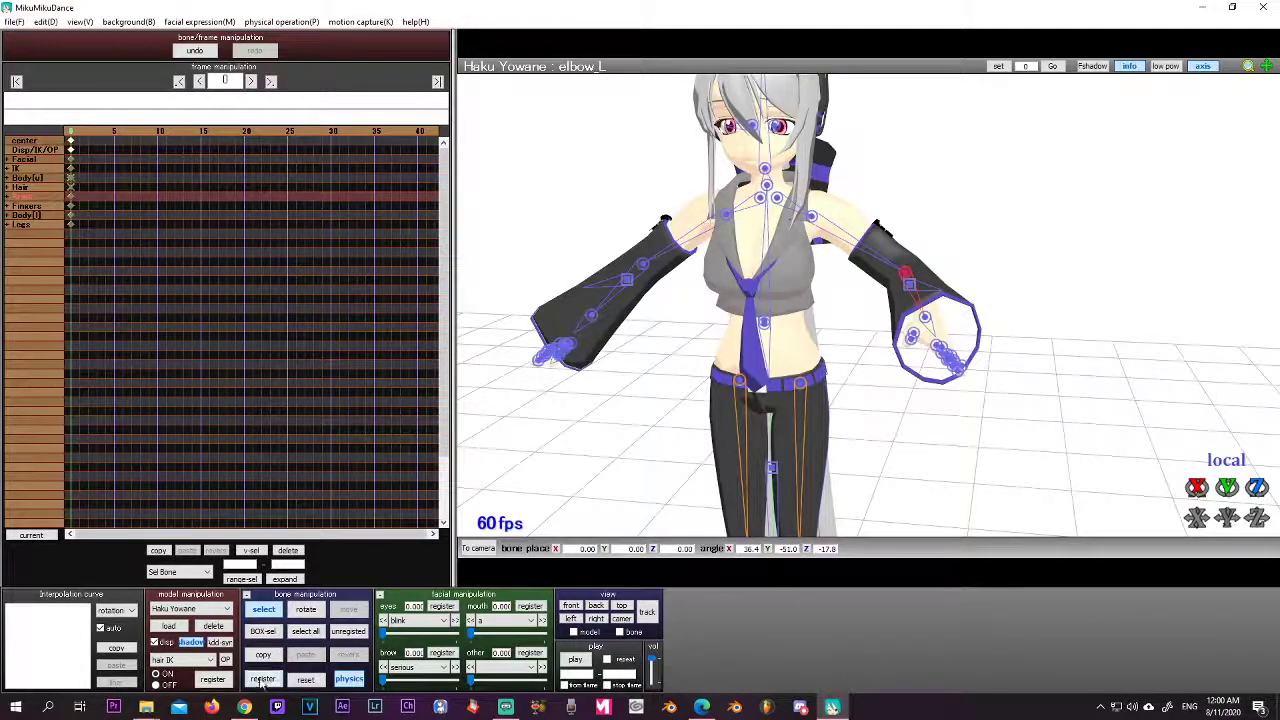
left_click(262, 680)
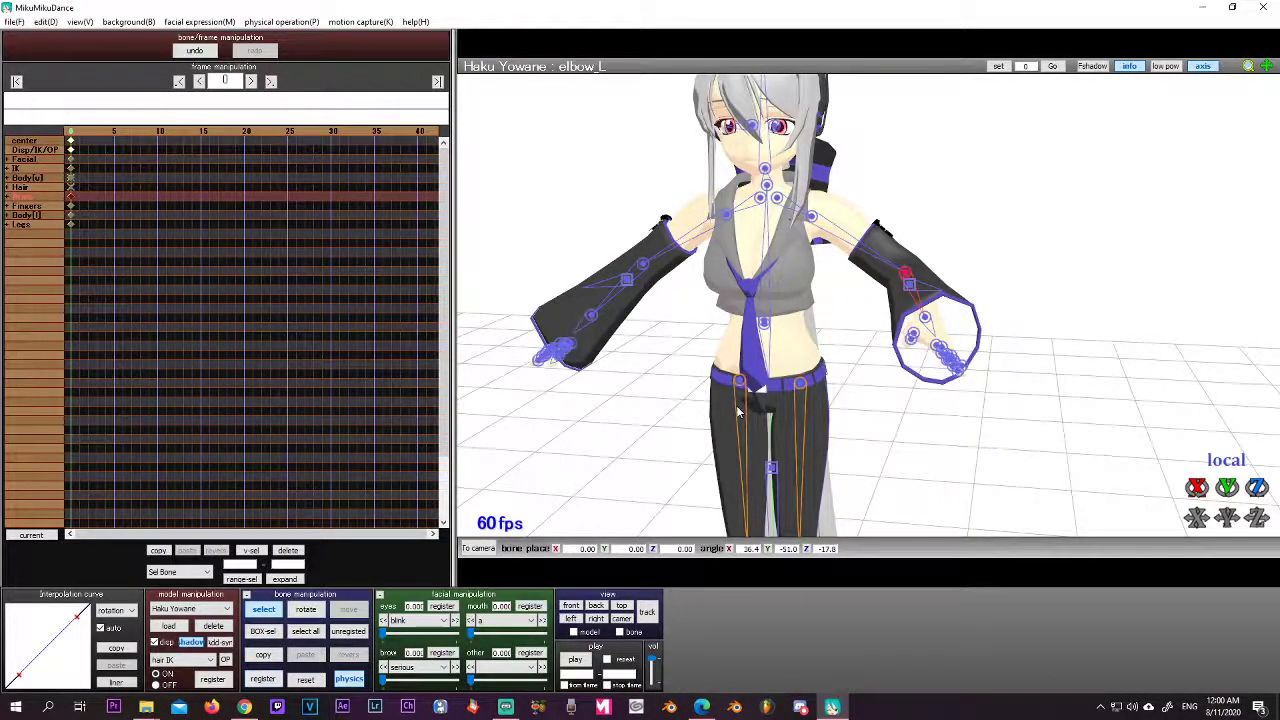
- Advance the timeline frame by frame to frame 19, return to frame 0, and check the registered elbow pose
key("Right")
key("Right")
key("Right")
key("Right")
key("Right")
key("Right")
key("Right")
key("Right")
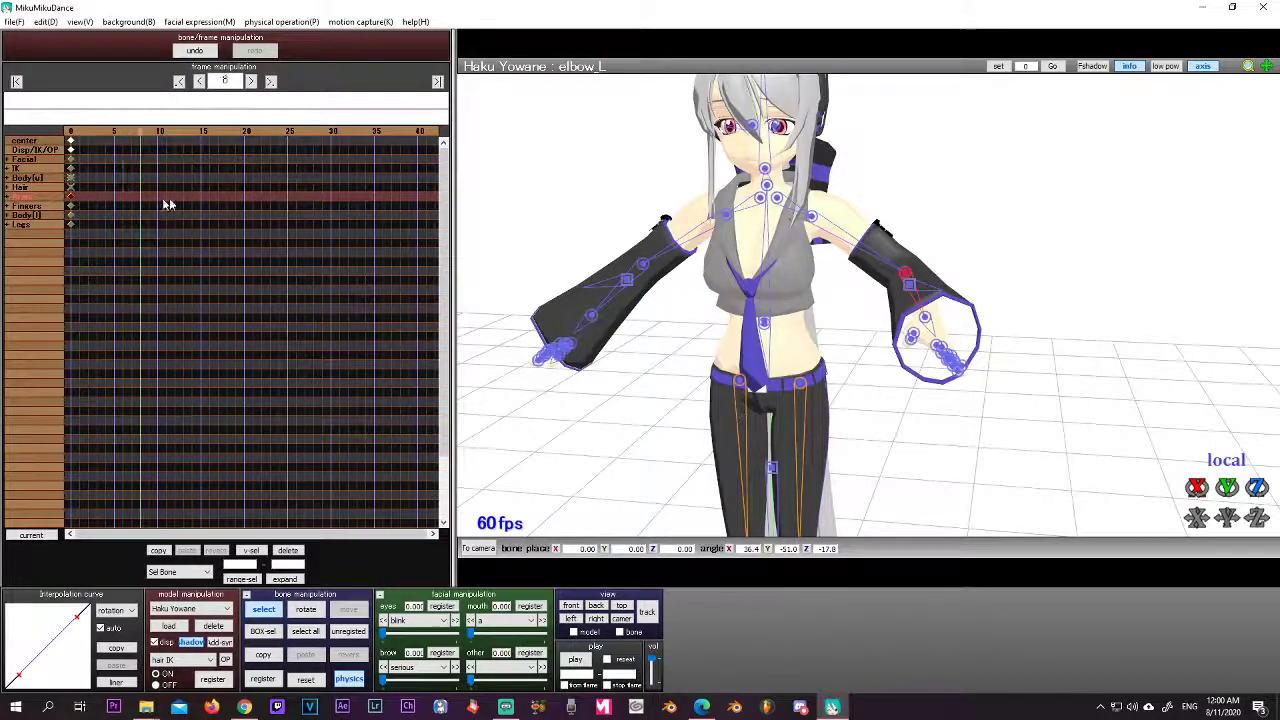
key("Right")
key("Right")
key("Right")
key("Right")
key("Right")
key("Right")
key("Right")
key("Right")
key("Right")
key("Right")
key("Right")
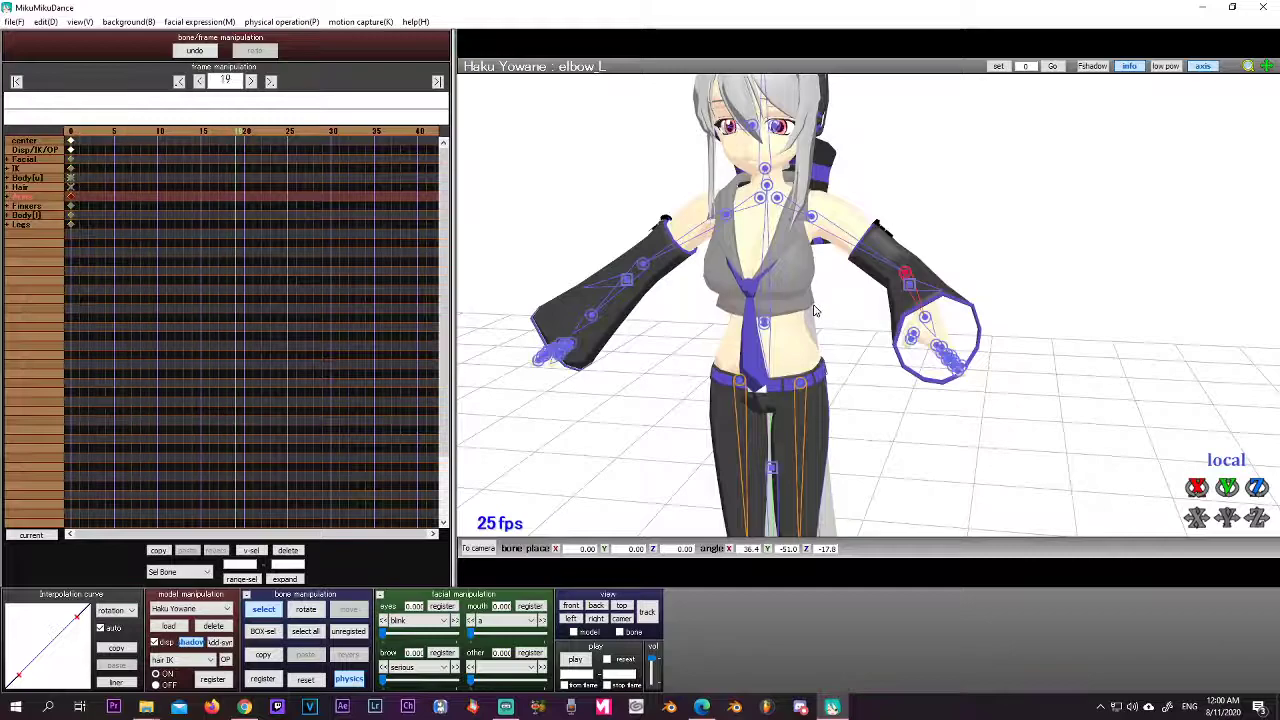
key("Left")
key("Left")
key("Left")
key("Left")
key("Left")
key("Left")
key("Left")
key("Left")
key("Left")
key("Left")
key("Left")
key("Left")
key("Left")
key("Left")
key("Left")
key("Left")
key("Left")
key("Left")
key("Left")
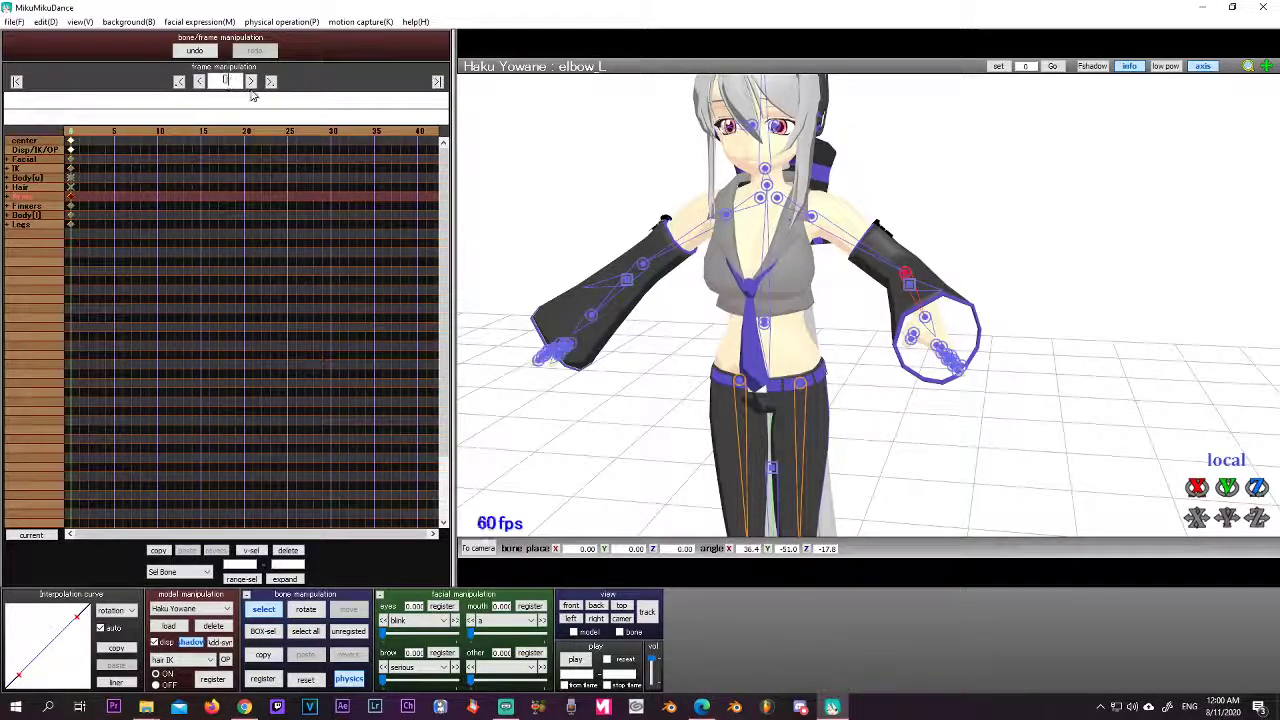
- At frame 100, rotate the left arm bone to about Z -63.0 and register the keyframe
type("0")
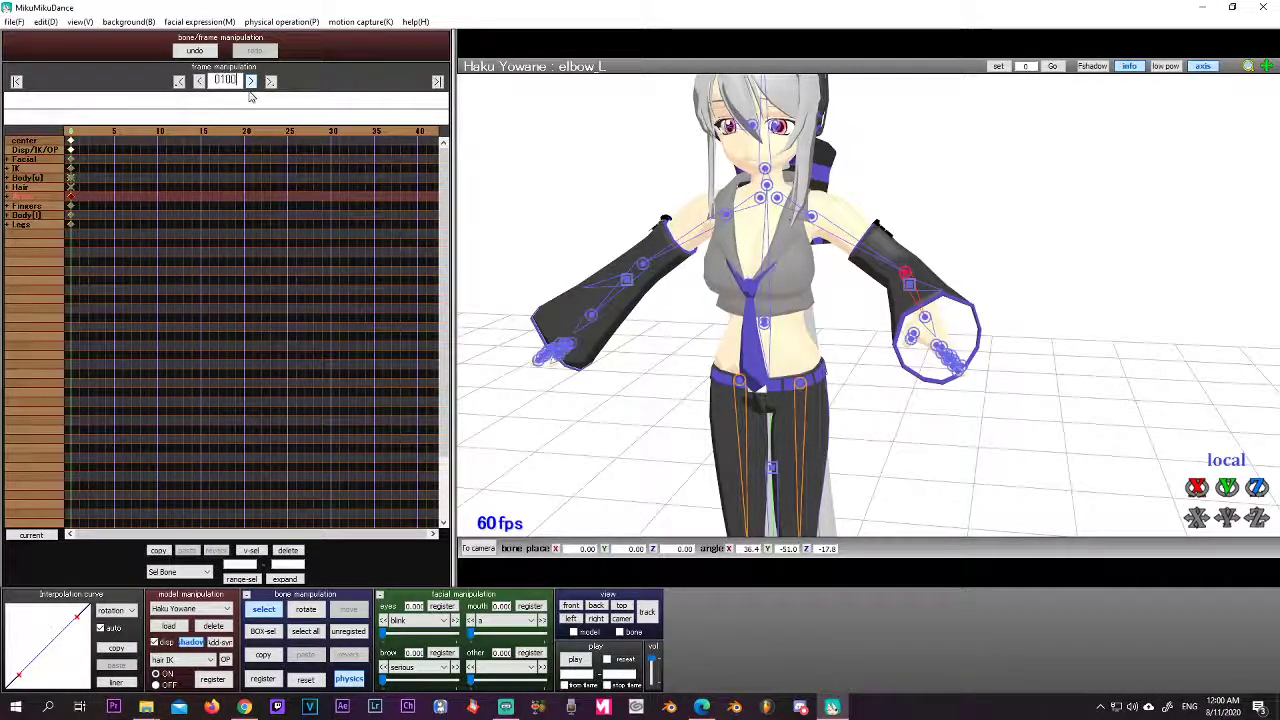
type("0")
key("Return")
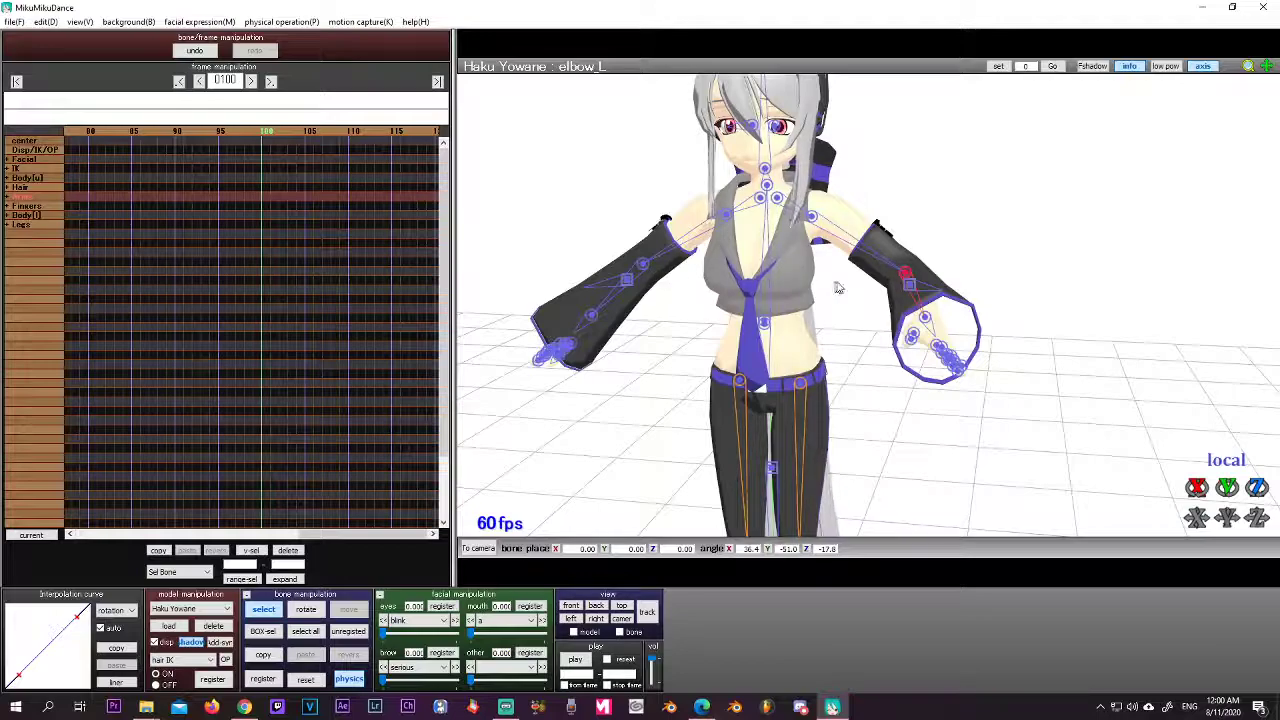
left_click(811, 218)
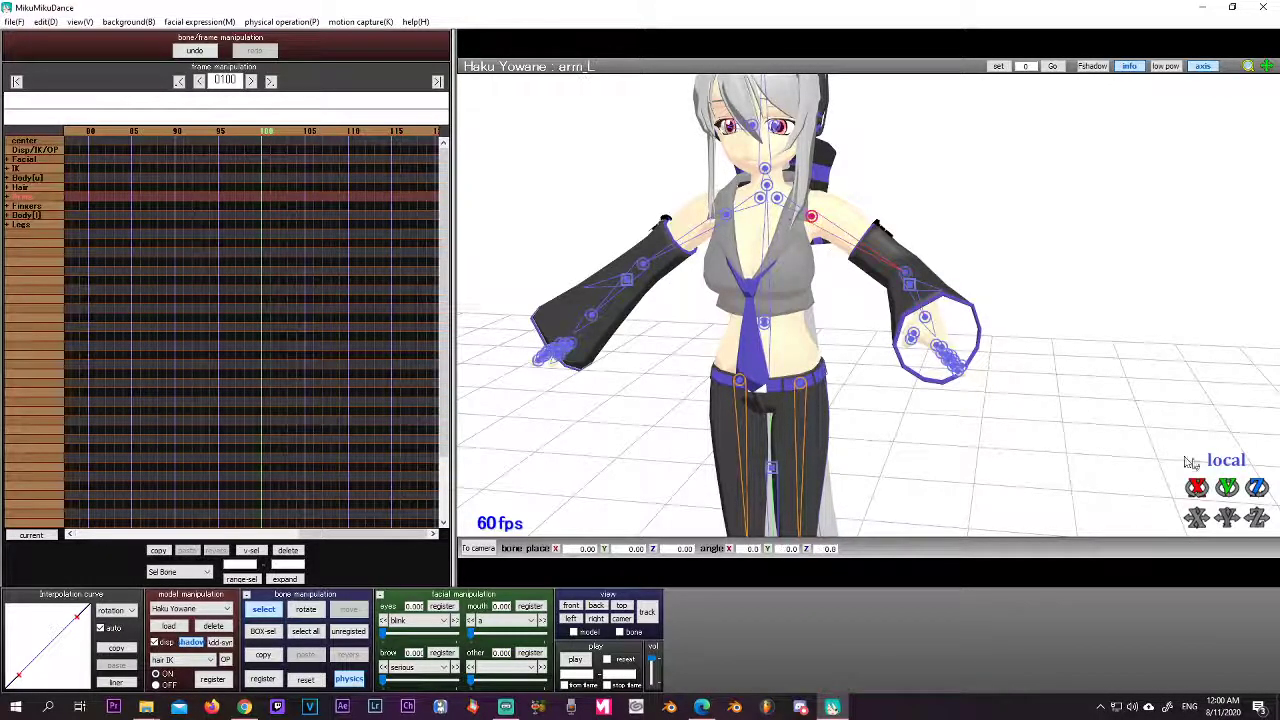
left_click_drag(1257, 487, 1190, 487)
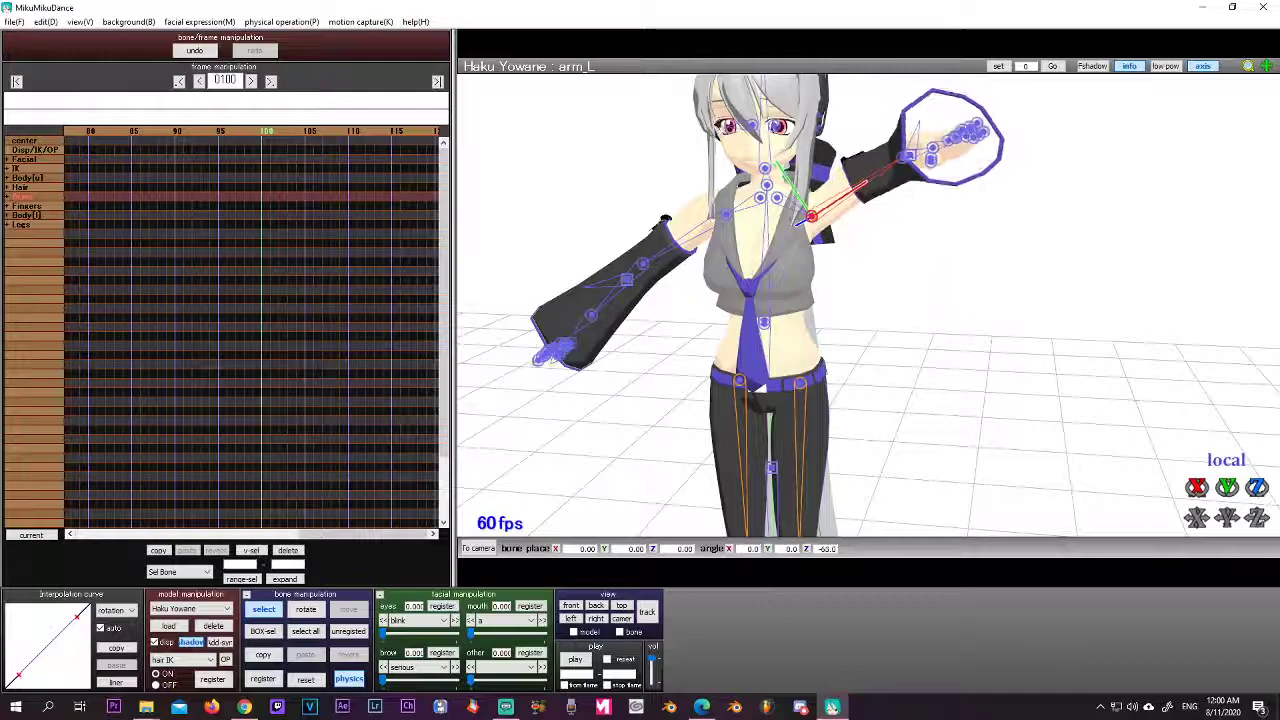
left_click(263, 680)
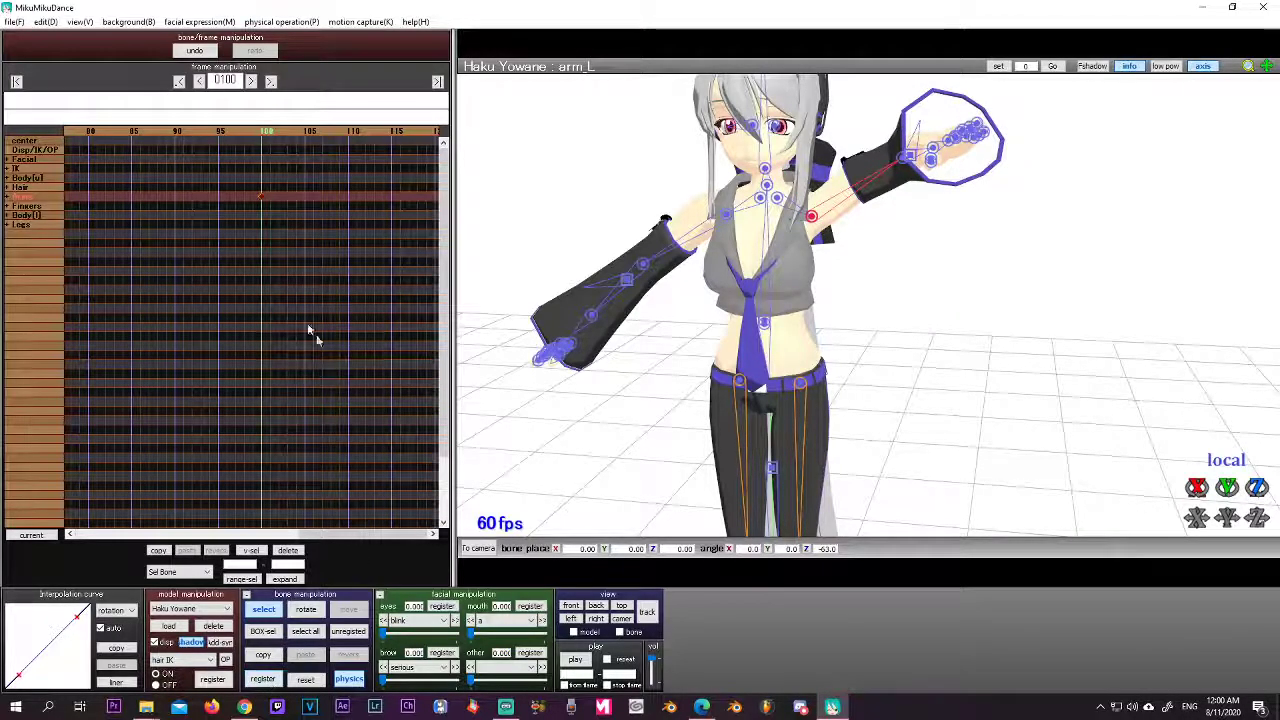
- Scrub through the timeline from the first frame and back to review the left arm's movement
left_click(16, 81)
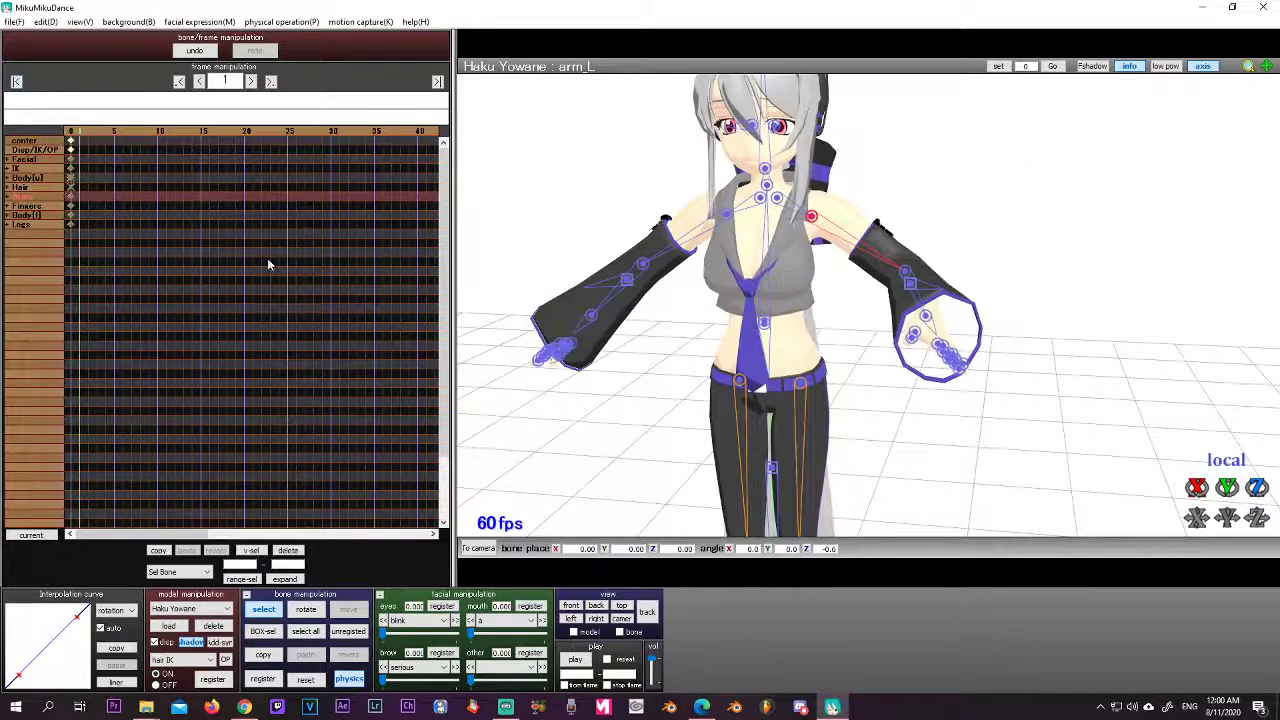
key("Right")
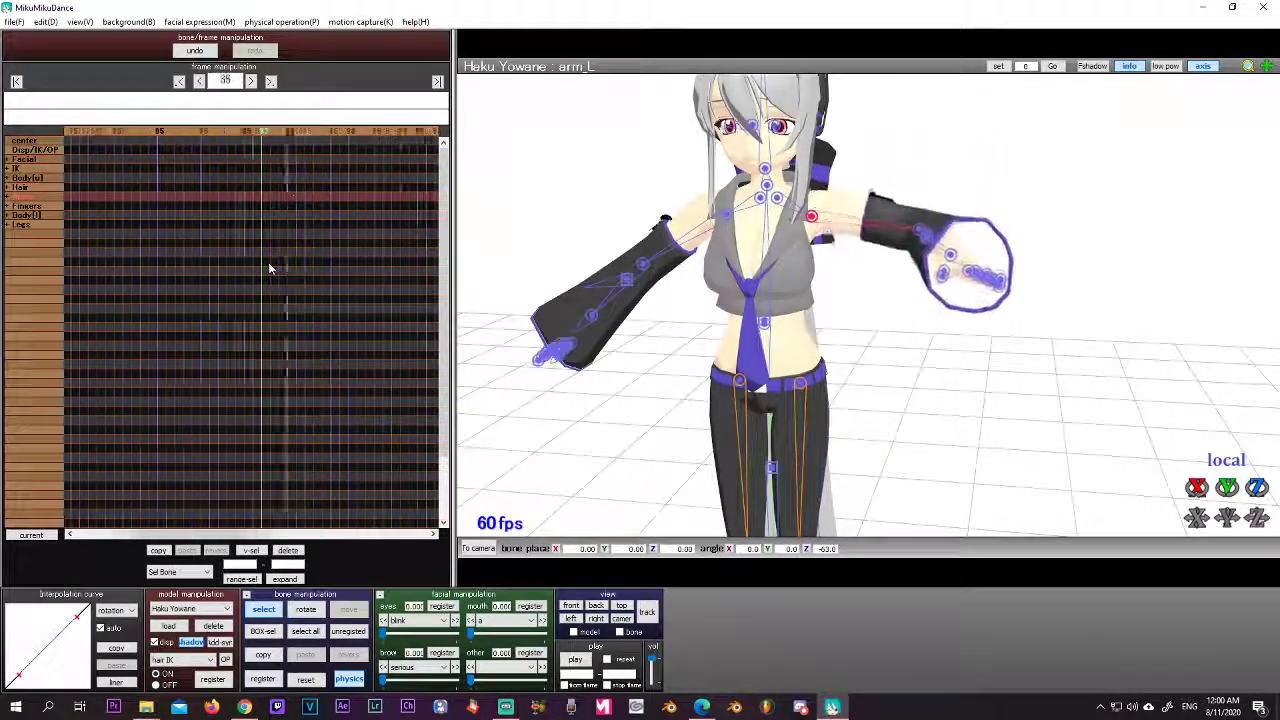
key("Left")
- Move the right leg IK bone along its Z axis to about -4.45 and register it at frame 0
right_click_drag(760, 334, 783, 367)
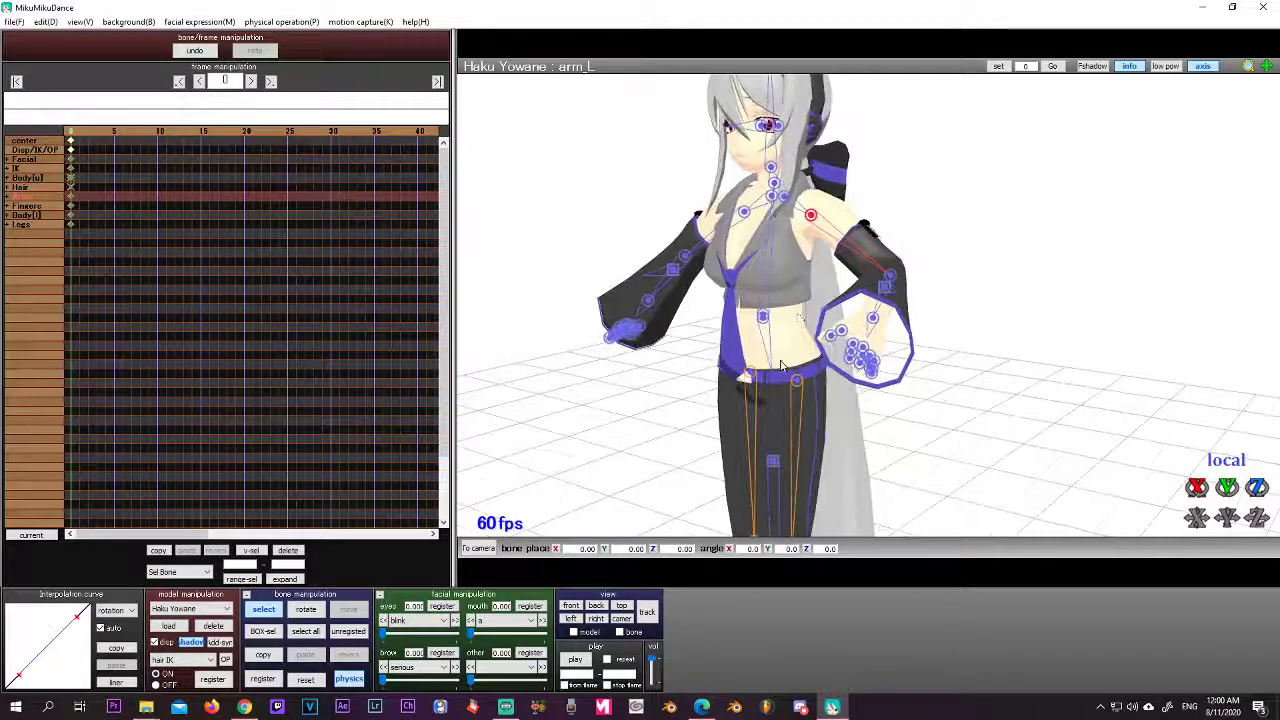
scroll(795, 385, "down", 10)
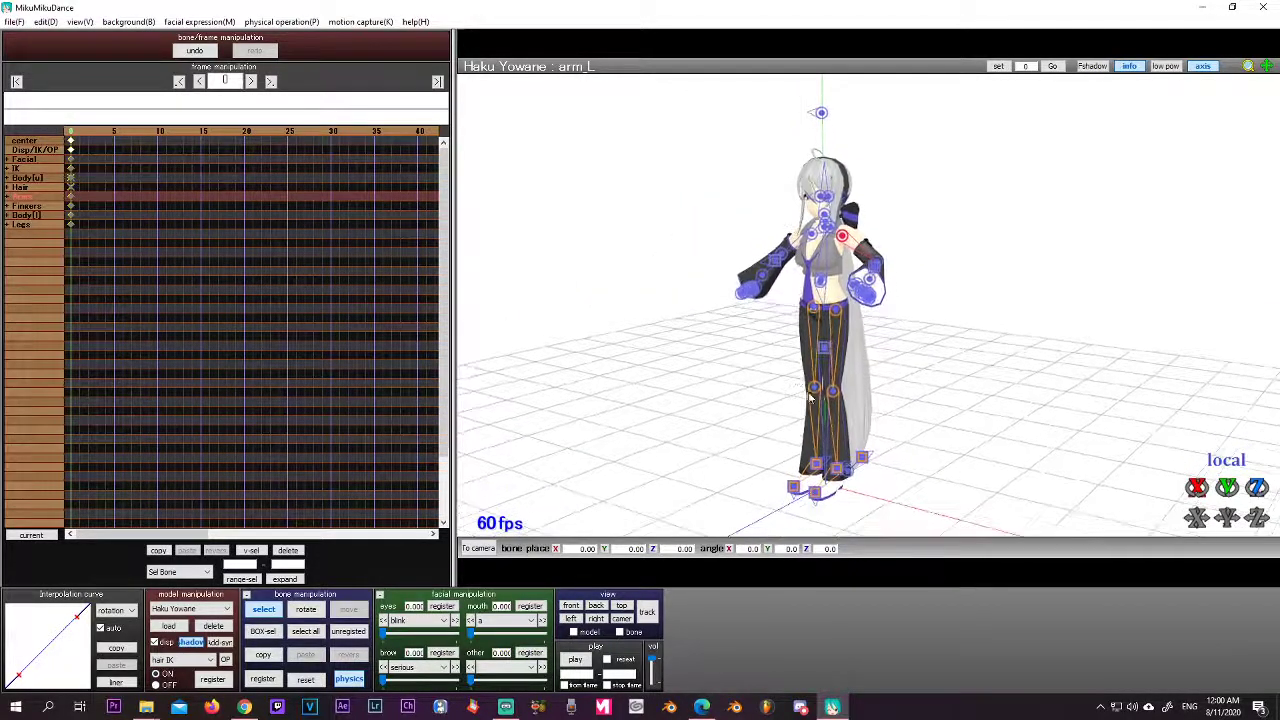
left_click(816, 465)
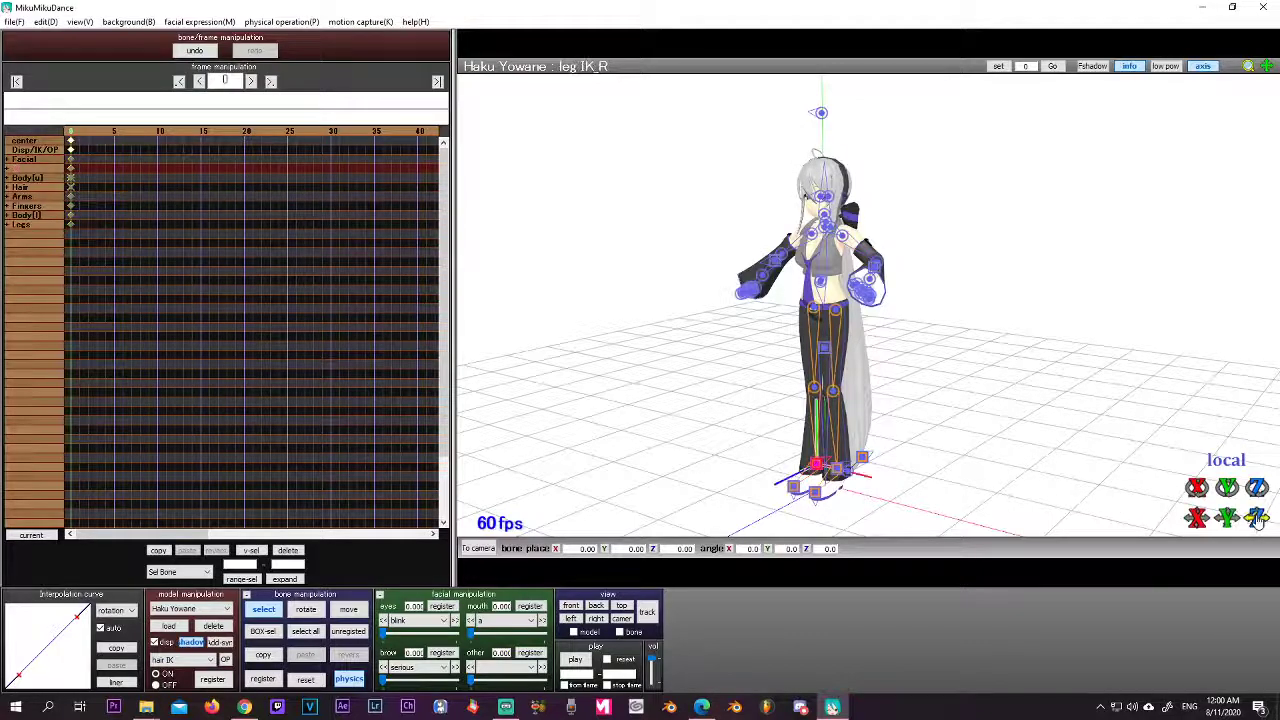
left_click_drag(1256, 517, 1258, 522)
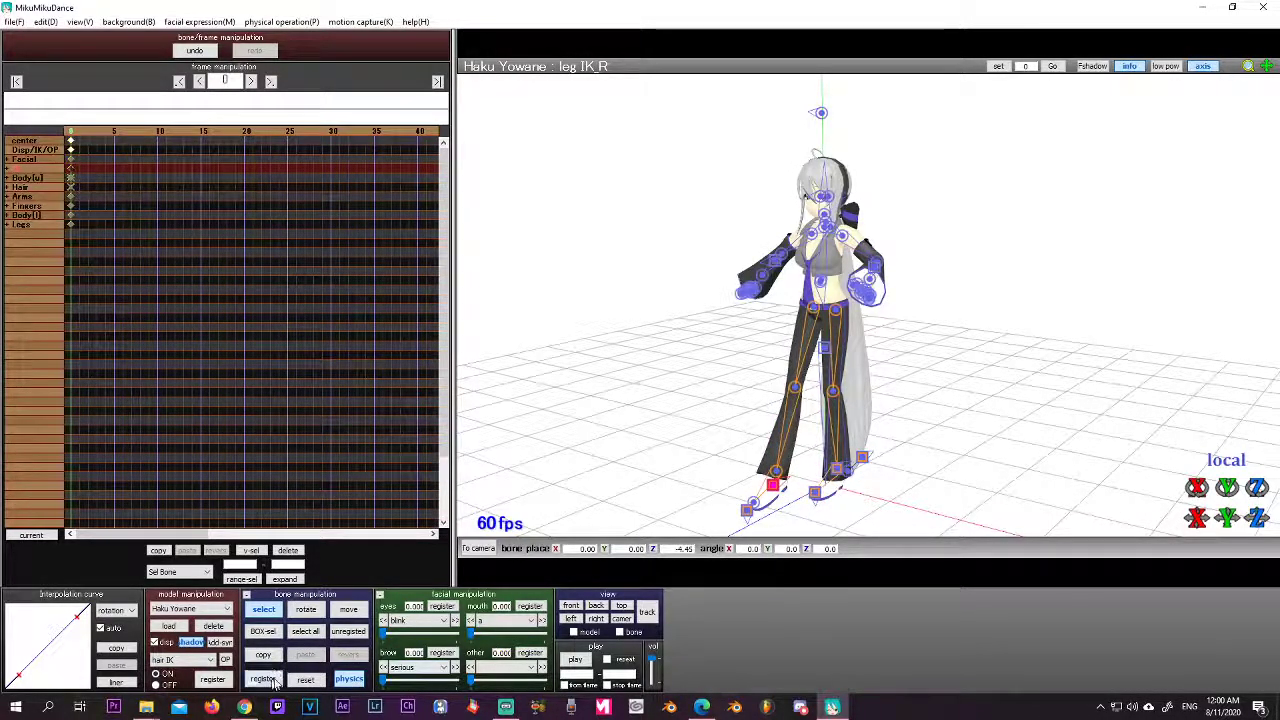
left_click(274, 682)
- Try repositioning the hair IK bone and shifting the center bone to about Z -7.55 at frame 0
left_click(863, 458)
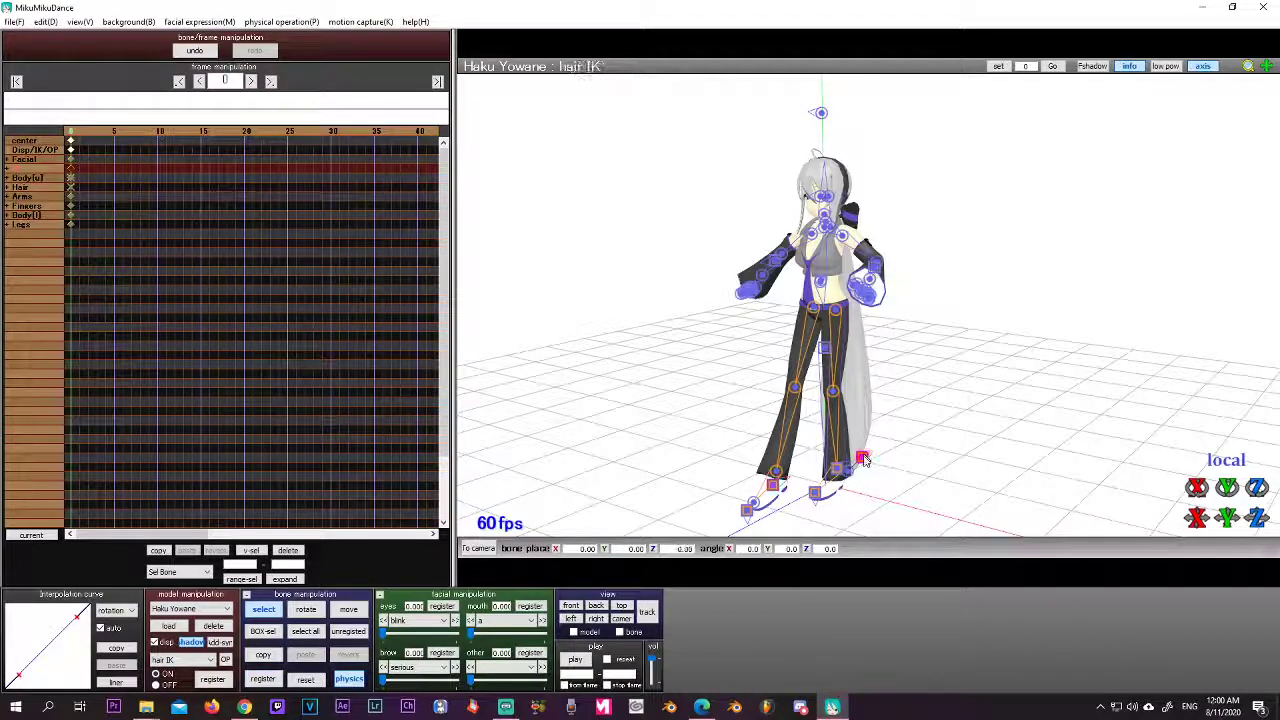
left_click_drag(863, 458, 838, 471)
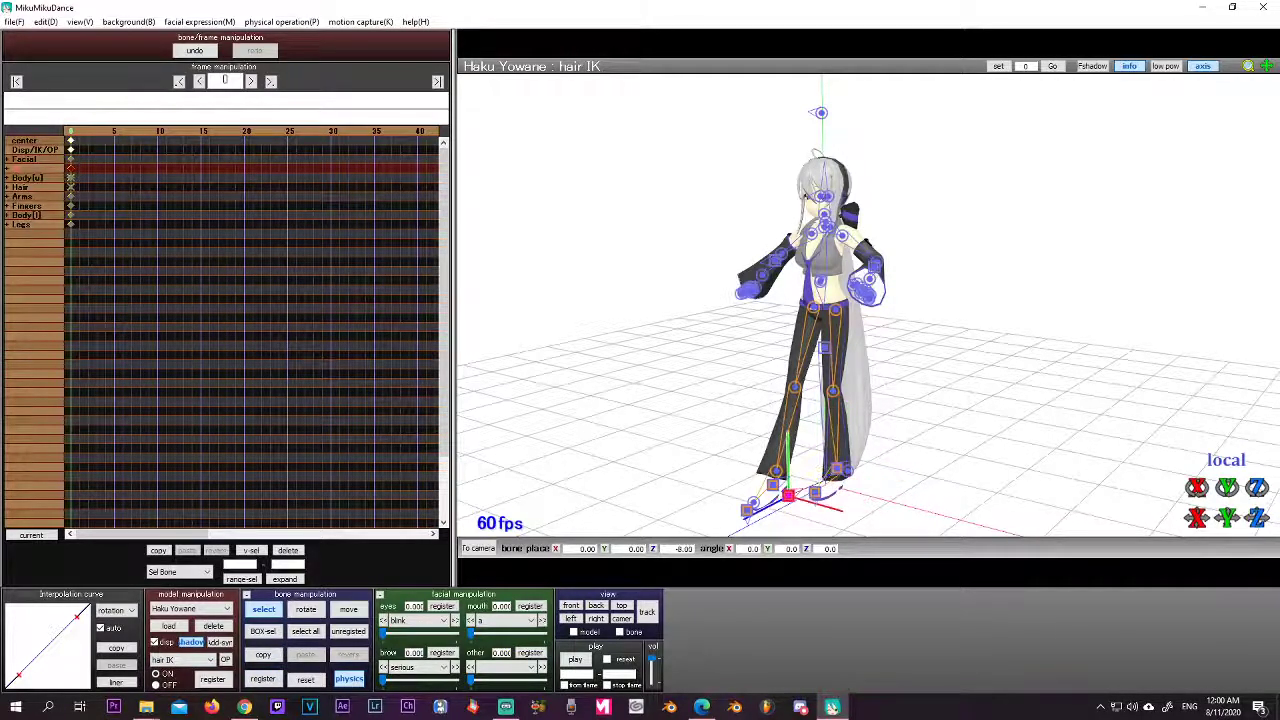
left_click(845, 472)
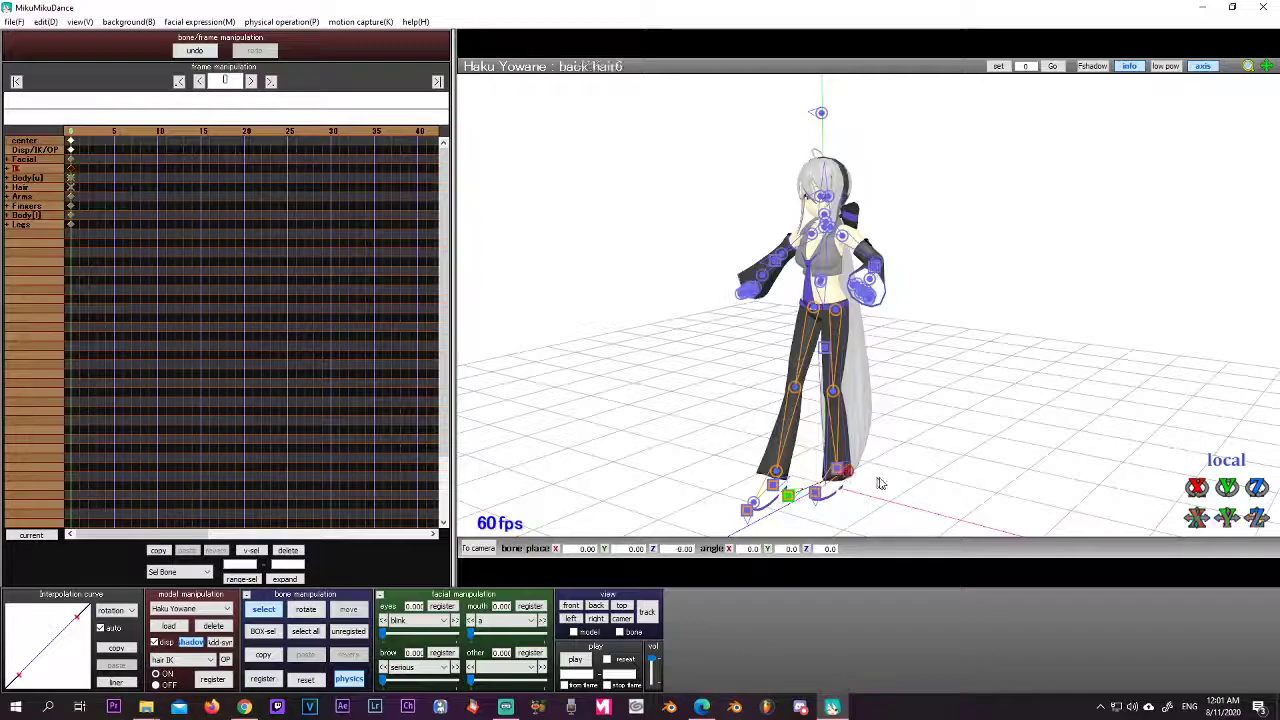
right_click_drag(880, 483, 920, 486)
left_click(824, 349)
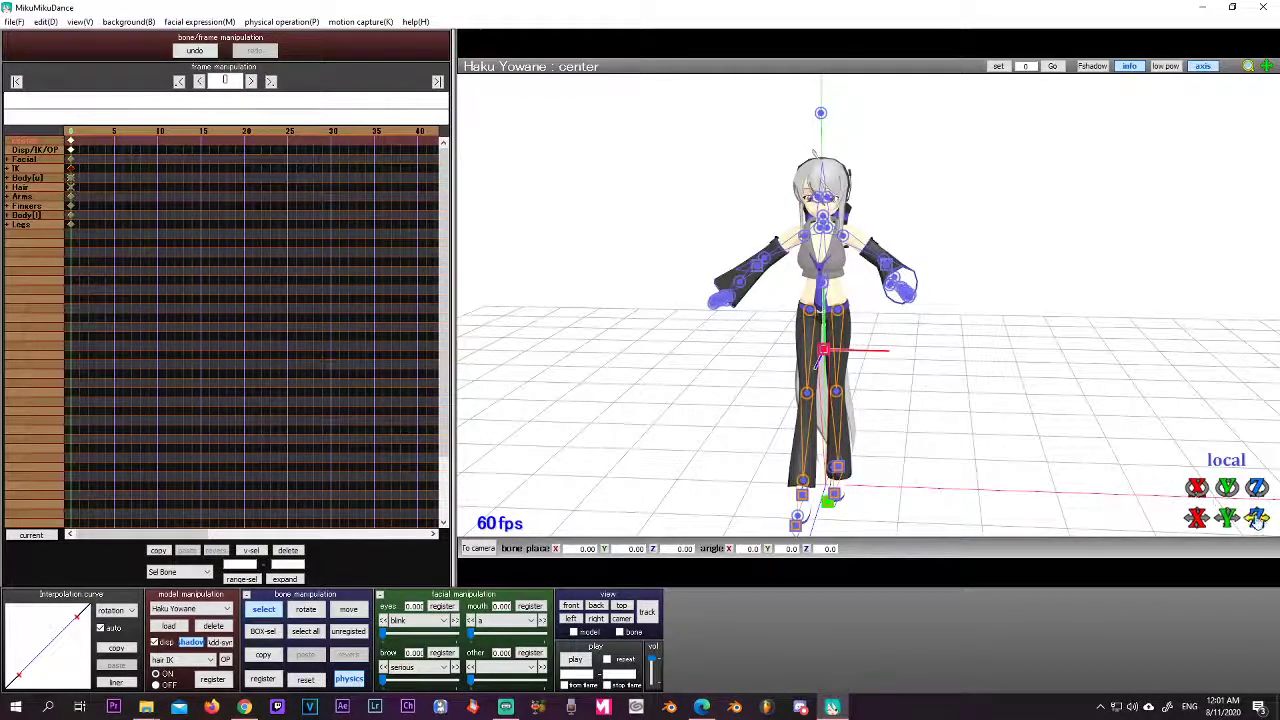
left_click_drag(1257, 521, 1246, 530)
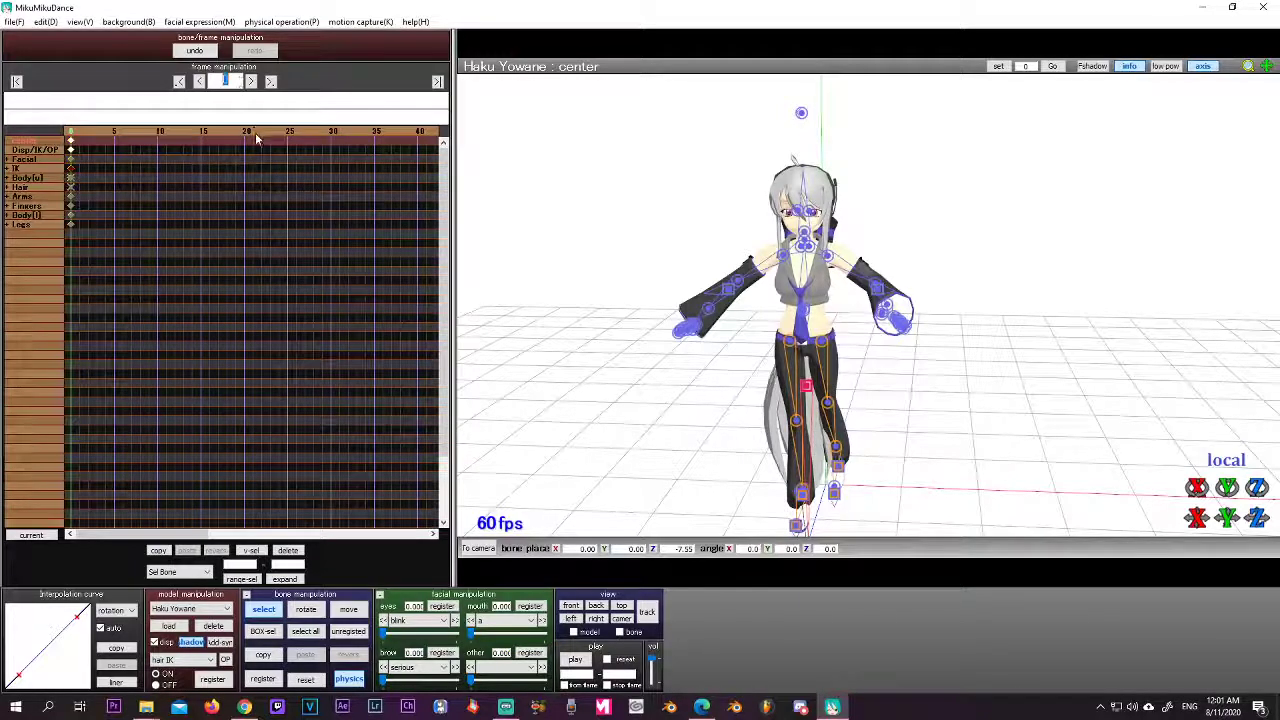
- At frame 100, move the center bone along its Z axis to about -8.10 and register the keyframe
type("100")
key("Return")
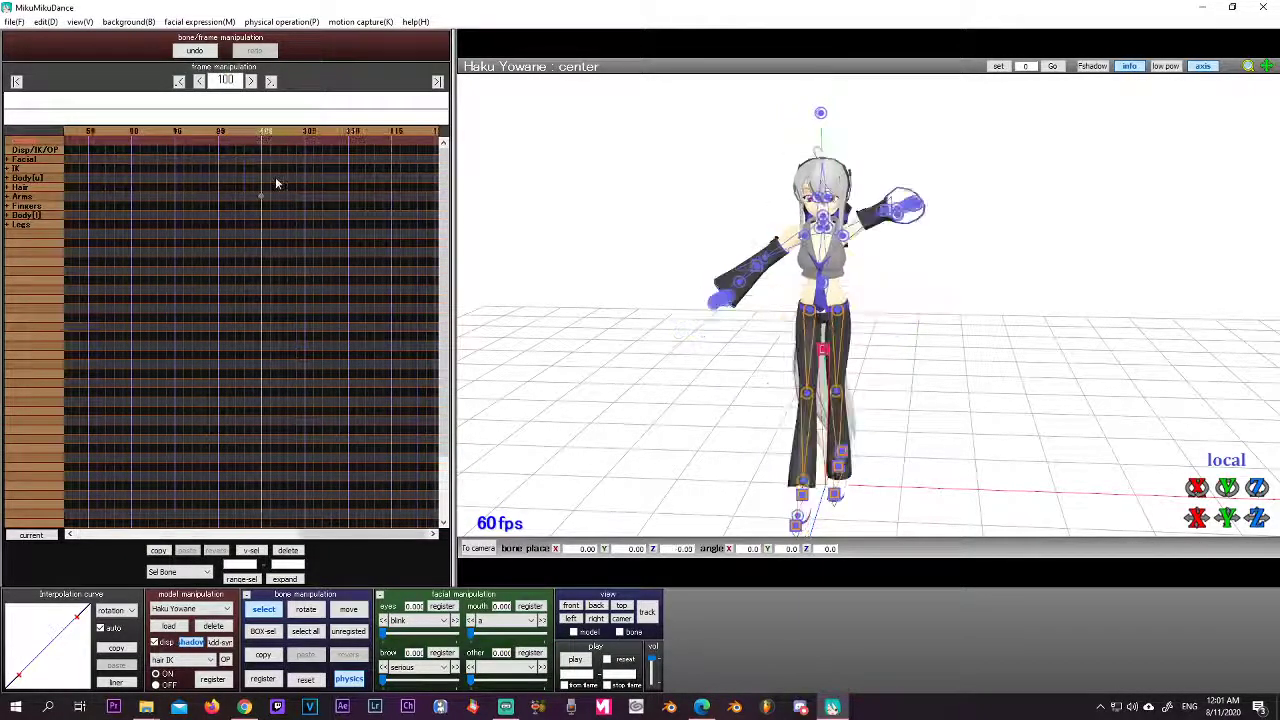
left_click_drag(1257, 517, 1216, 517)
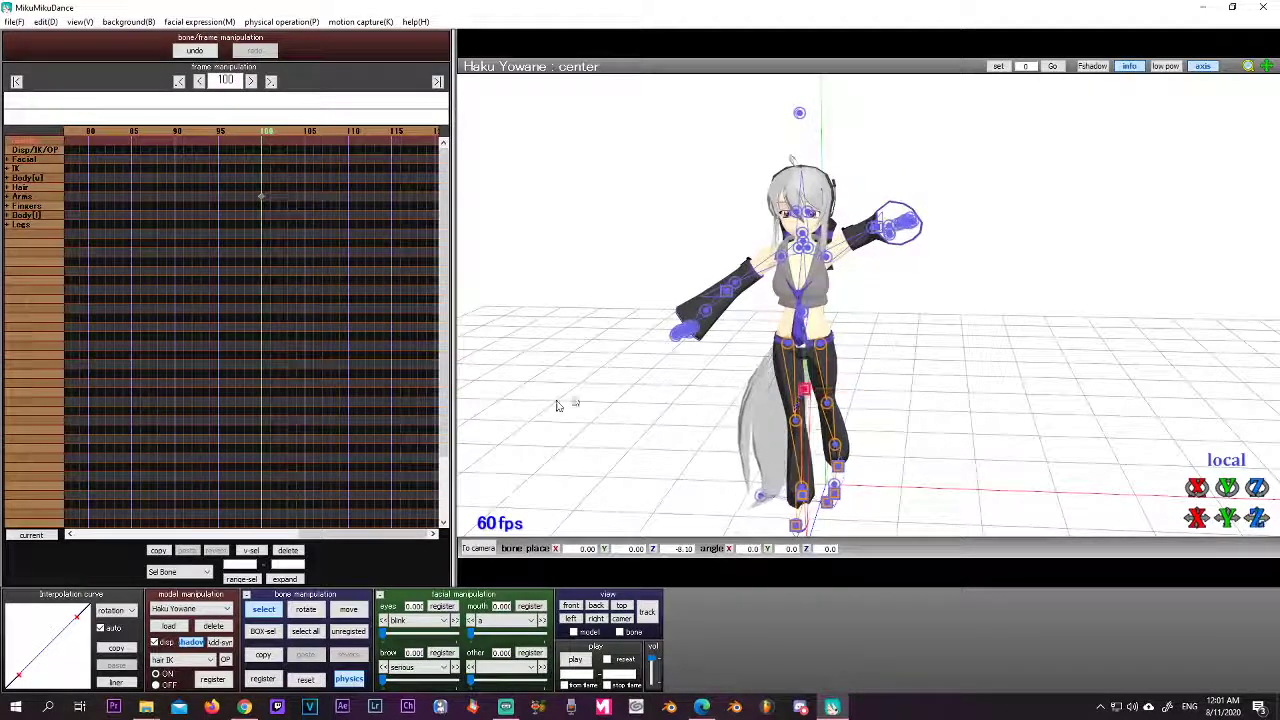
left_click(262, 679)
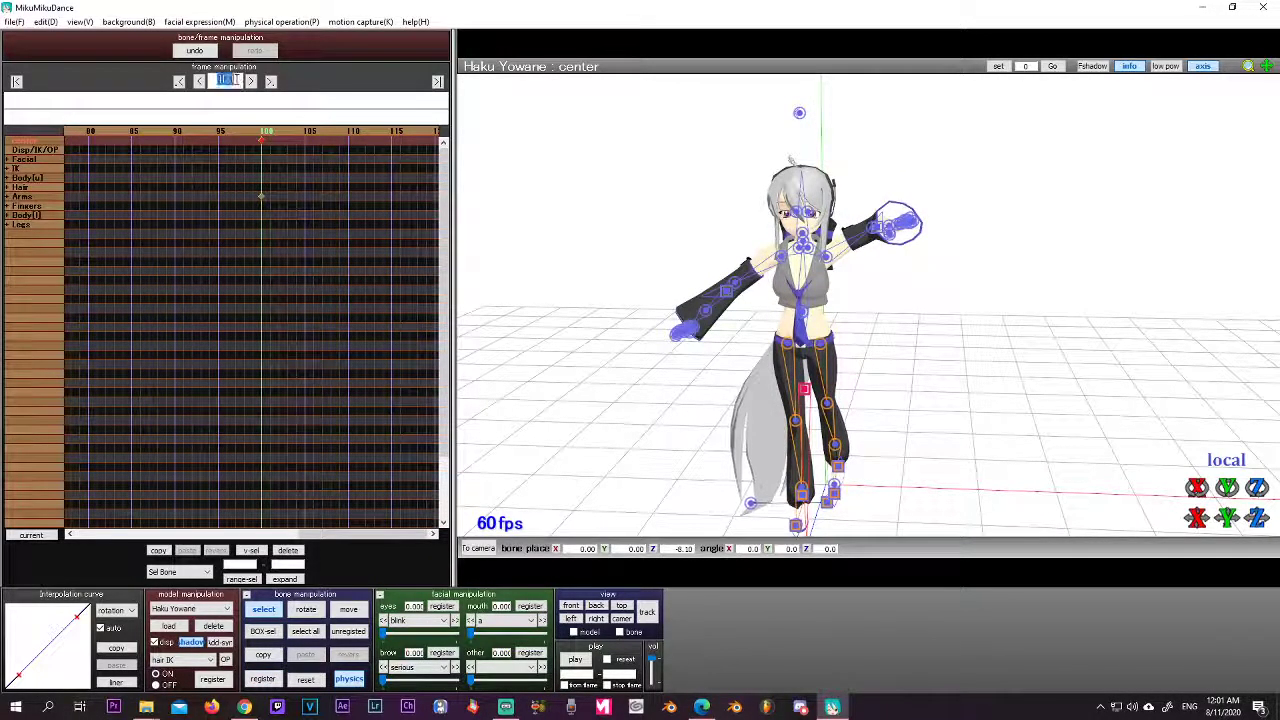
- At frame 150, move the left leg IK bone along its Z axis to about -10.8 and register the keyframe
left_click(228, 80)
type("150")
key("Return")
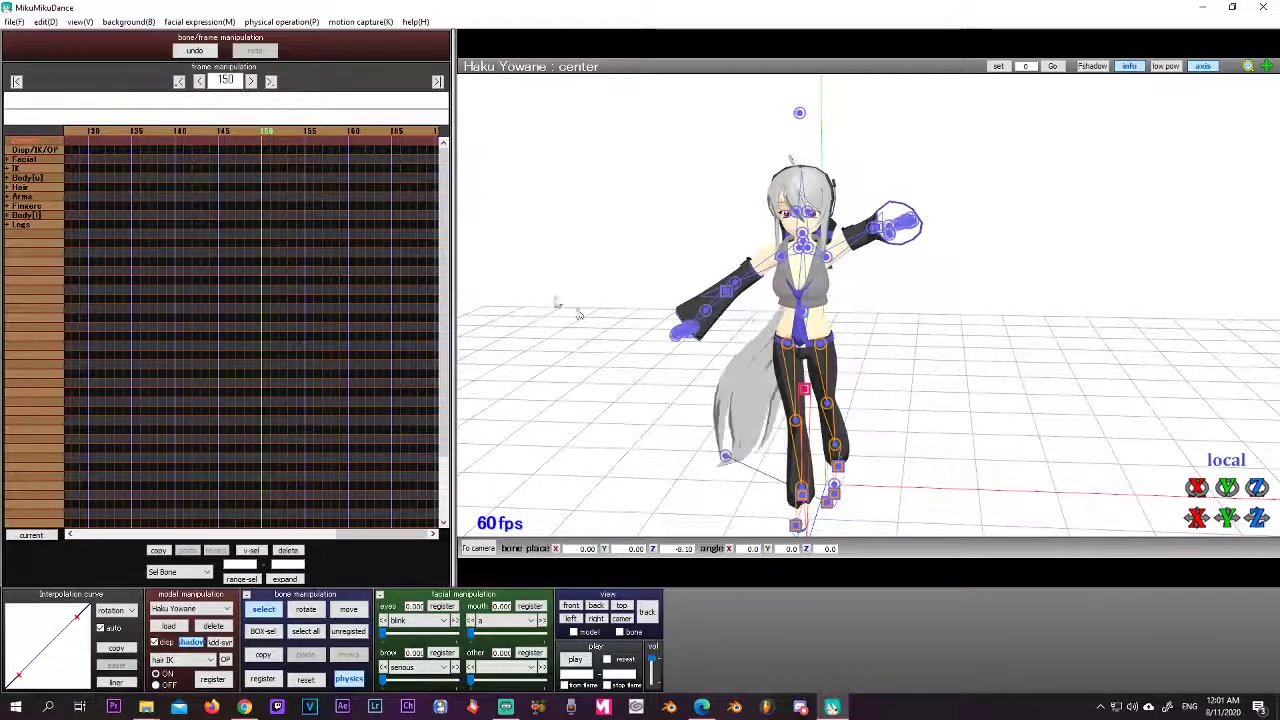
right_click_drag(892, 486, 850, 458)
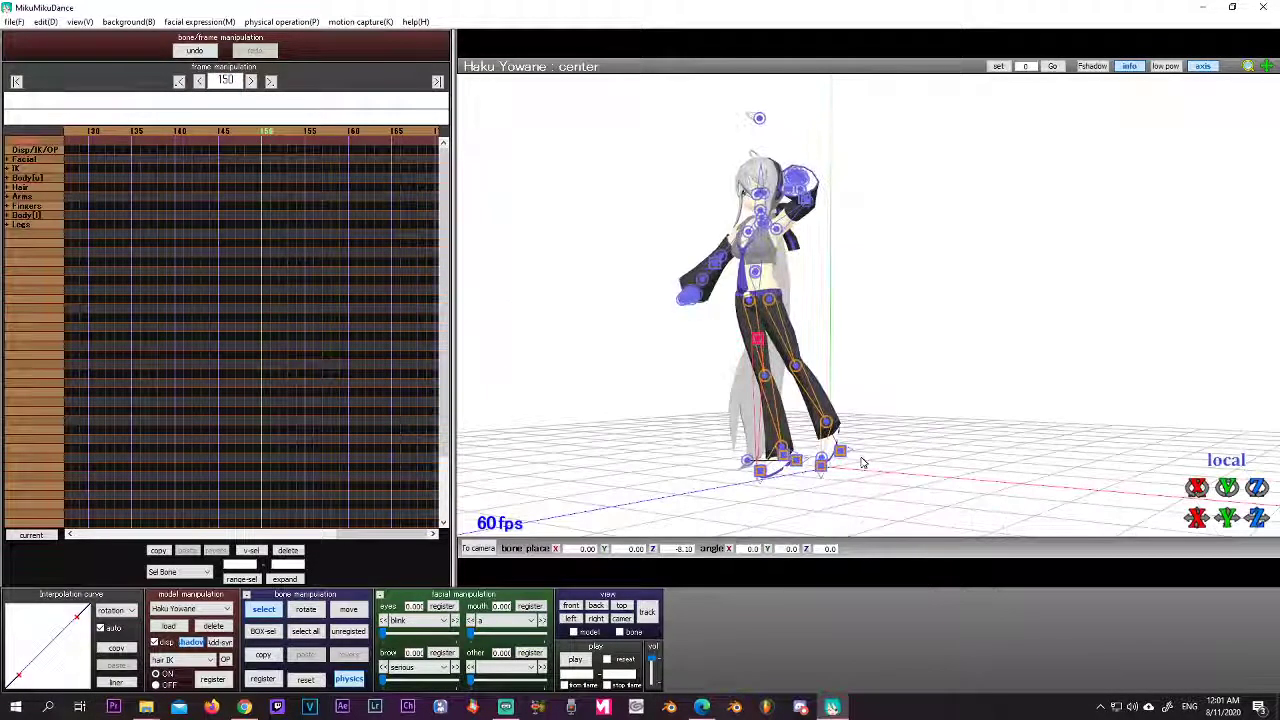
left_click(841, 453)
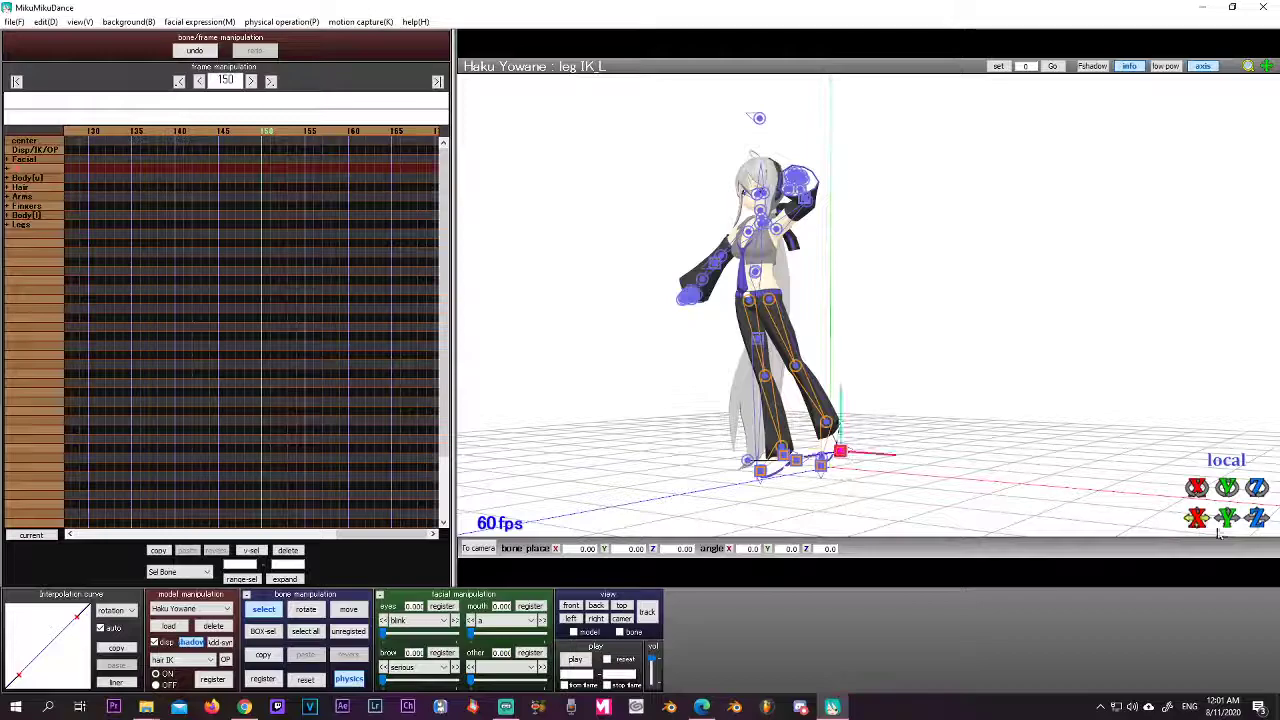
left_click_drag(1257, 517, 1240, 552)
left_click(262, 680)
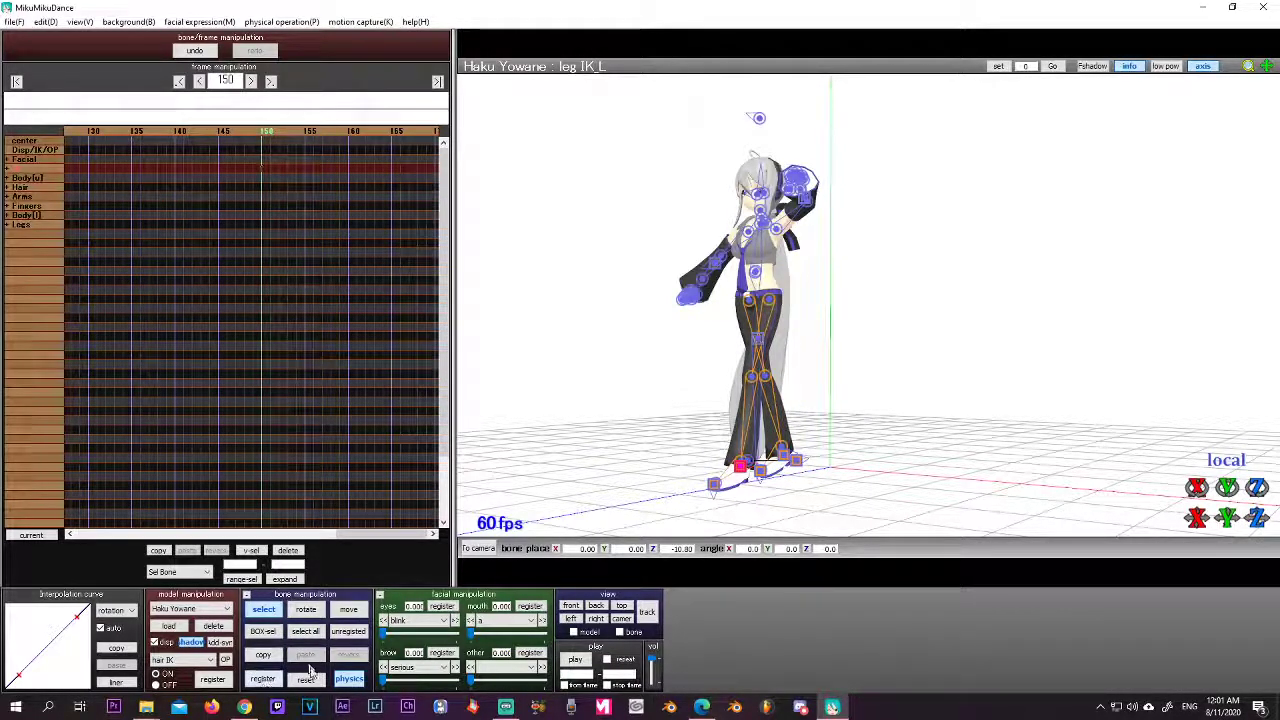
- Scrub the timeline back to frame 0 and inspect the model's stepping motion from the front
key("Left")
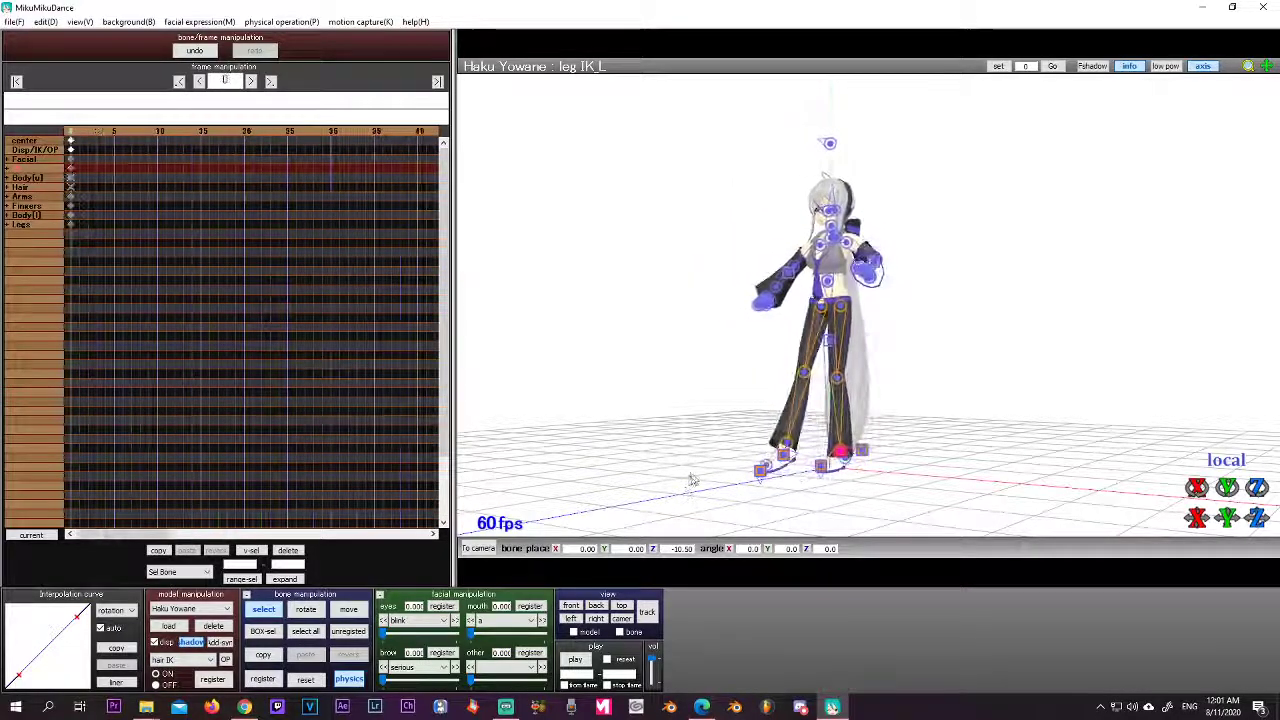
right_click_drag(690, 475, 543, 409)
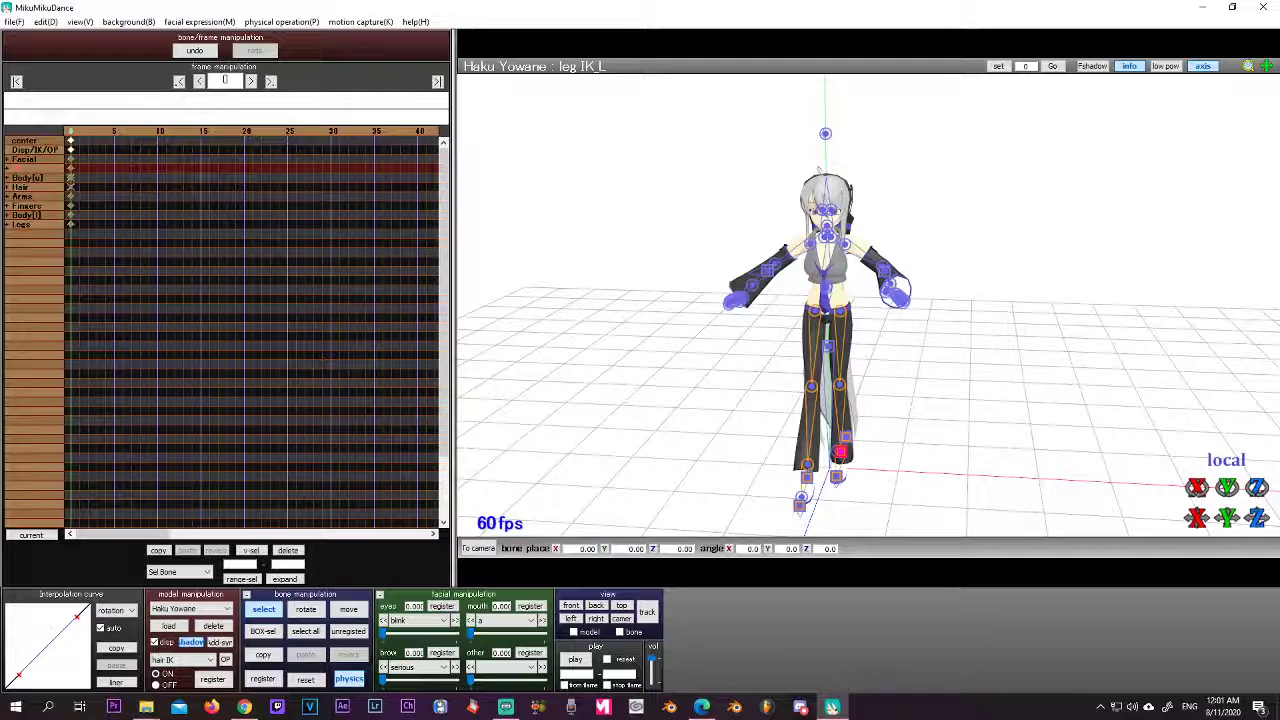
- In File Explorer, open the Gokuraku Jodo folder inside mmd\motion on the Z: drive and move its window clear of the model
key("alt+Tab")
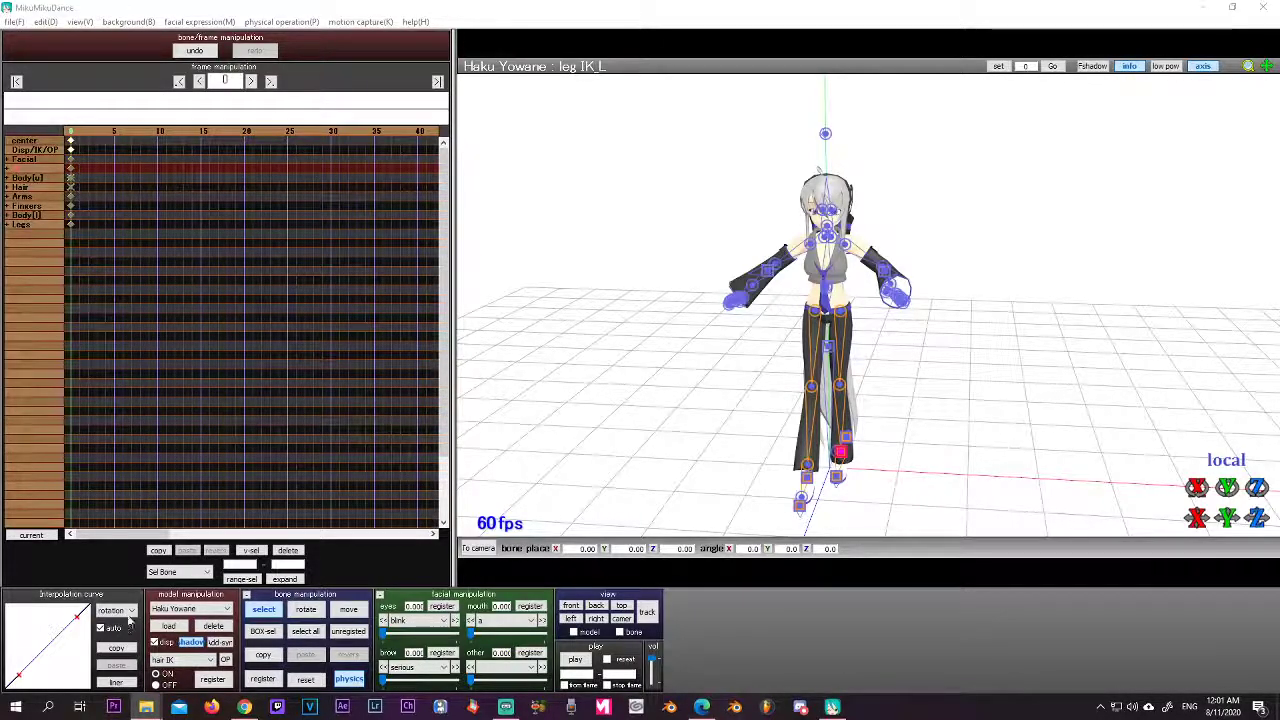
mouse_move(147, 707)
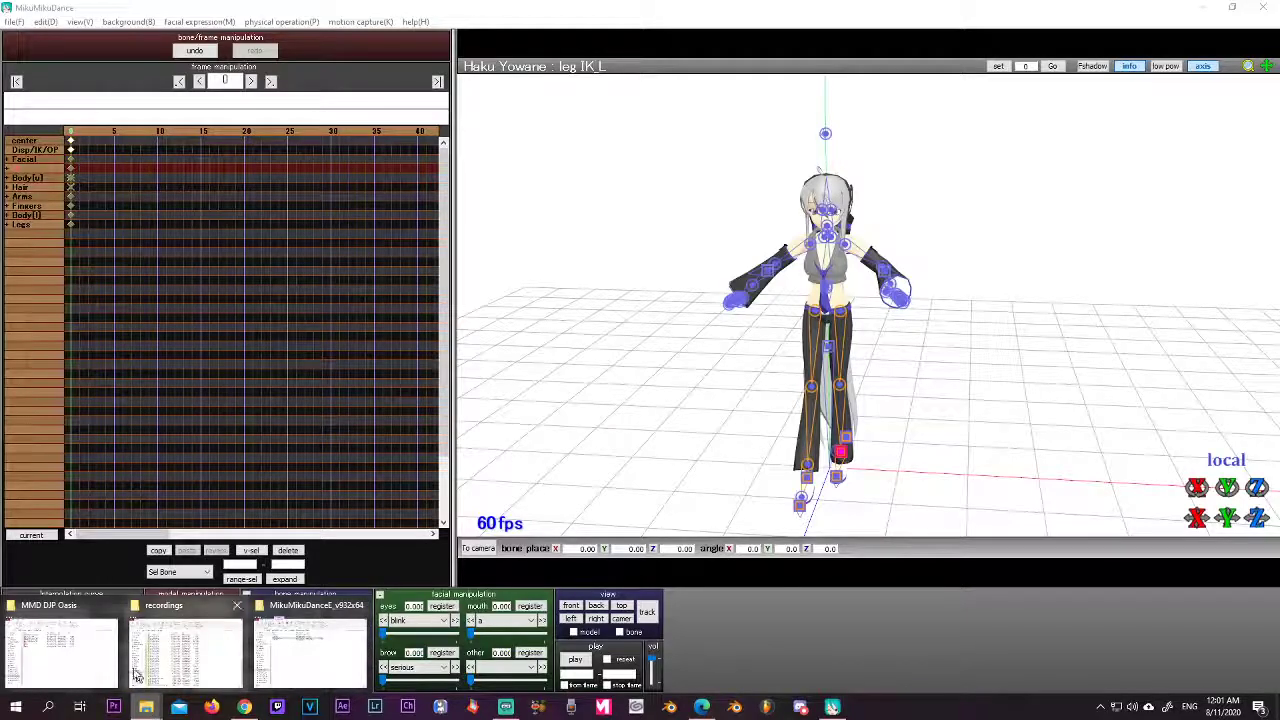
mouse_move(70, 645)
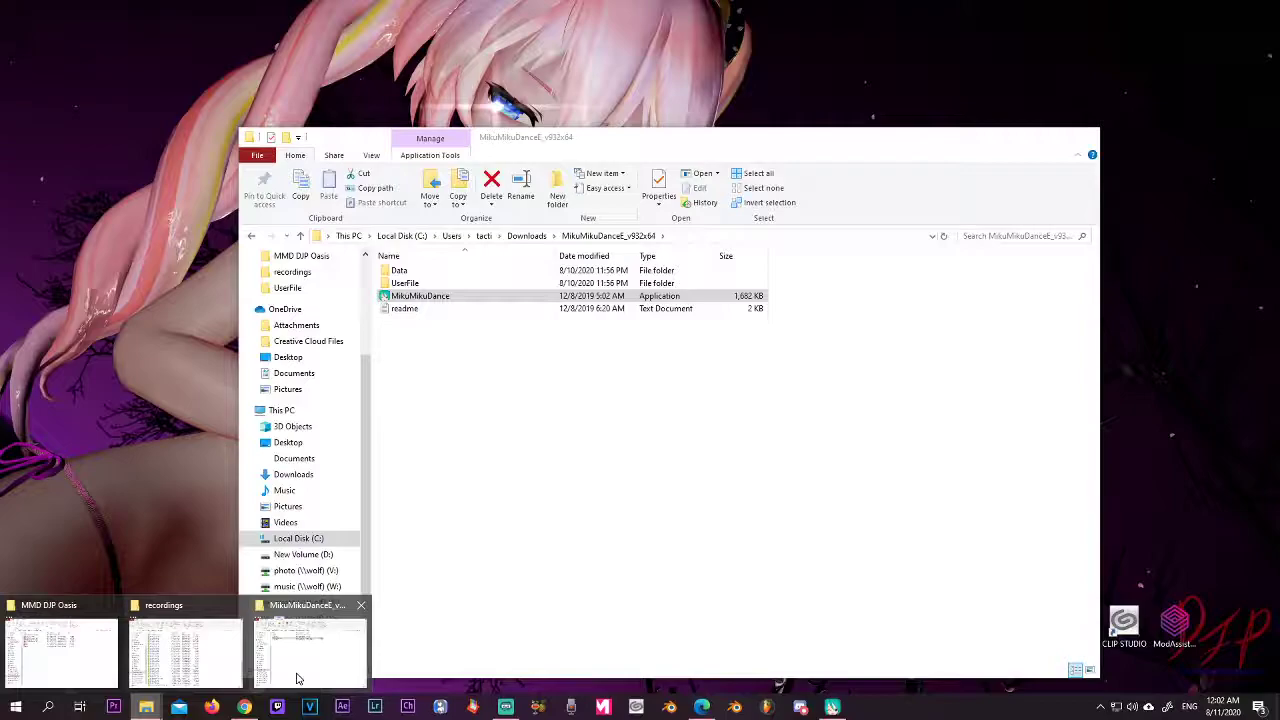
left_click(296, 679)
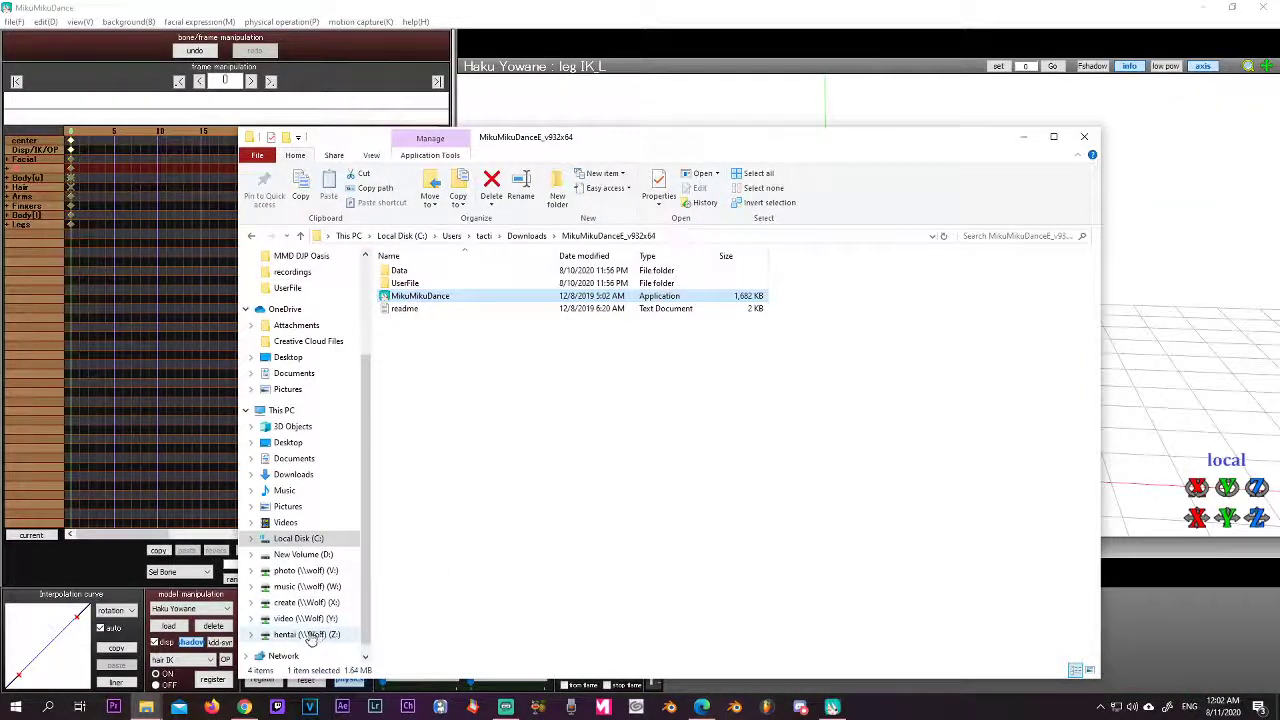
left_click(305, 634)
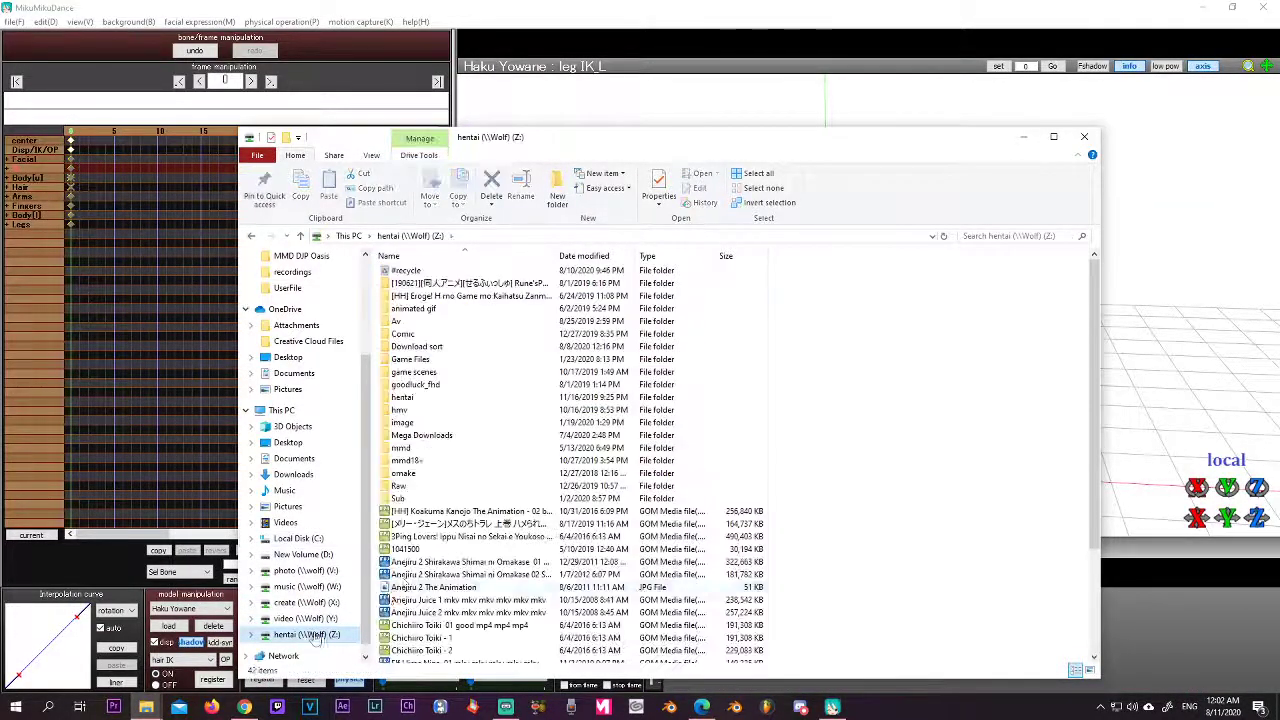
double_click(428, 452)
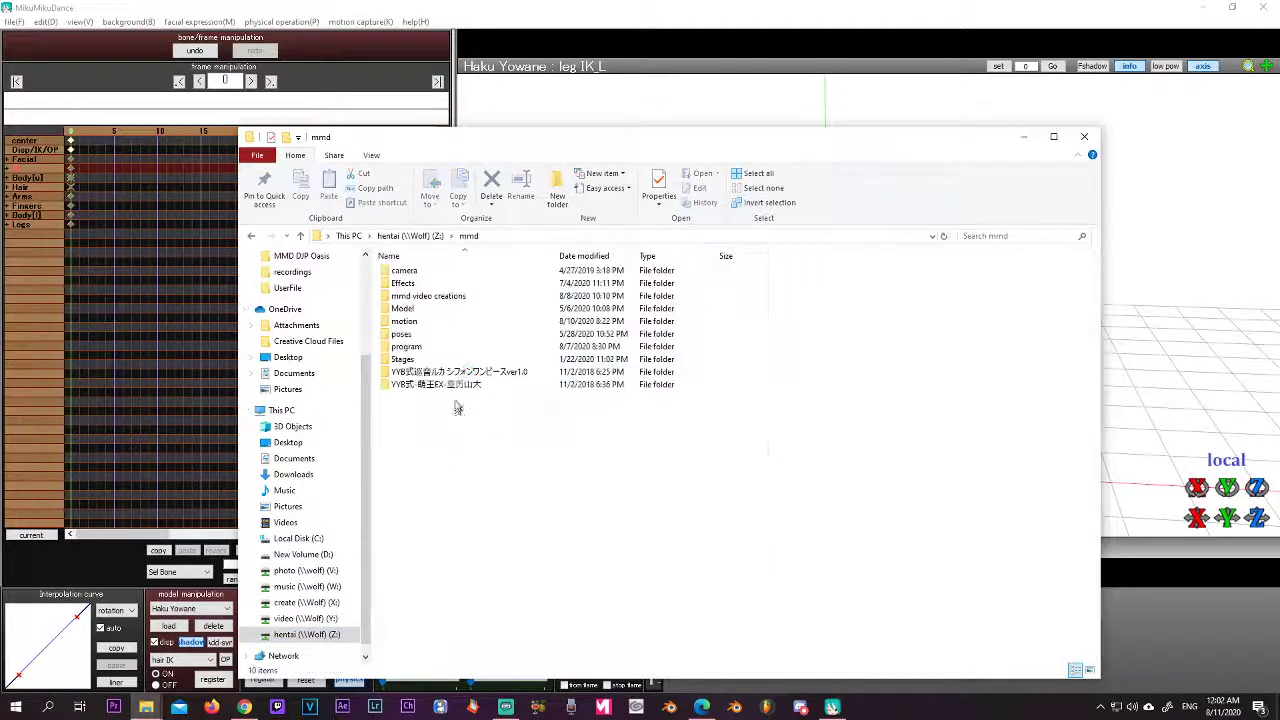
double_click(430, 321)
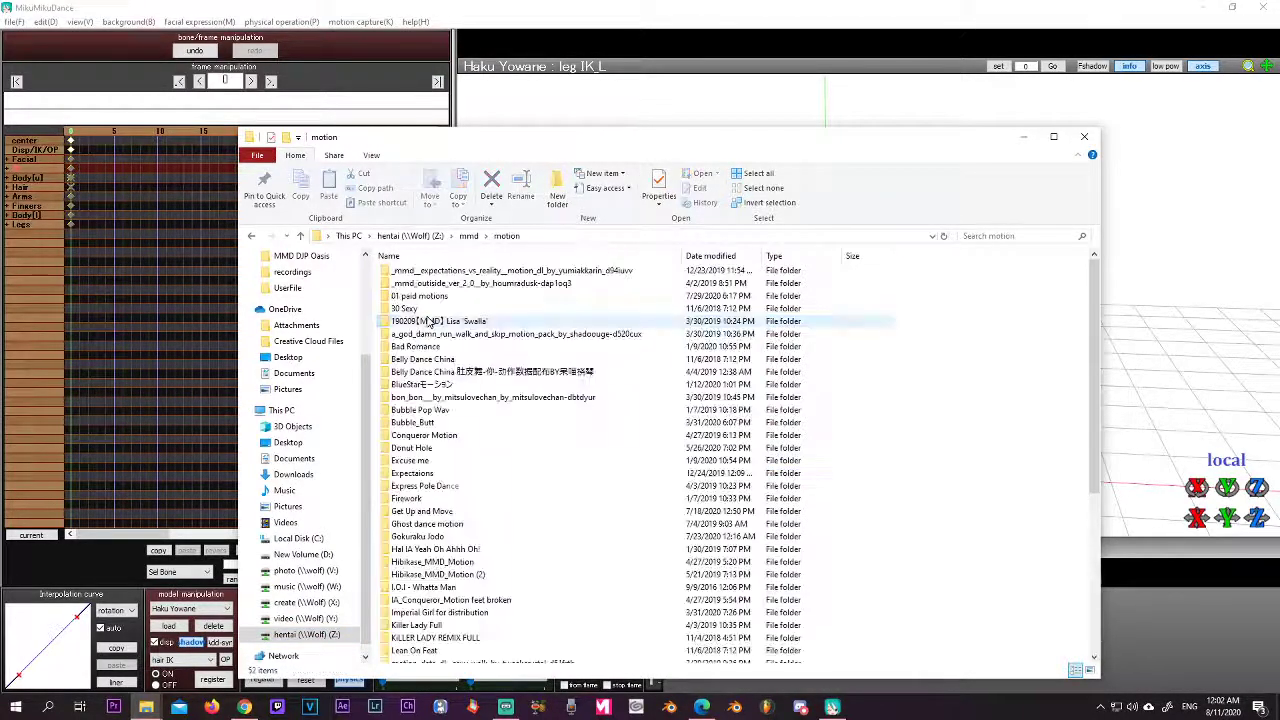
double_click(455, 536)
left_click_drag(542, 141, 0, 2)
left_click_drag(0, 140, 163, 196)
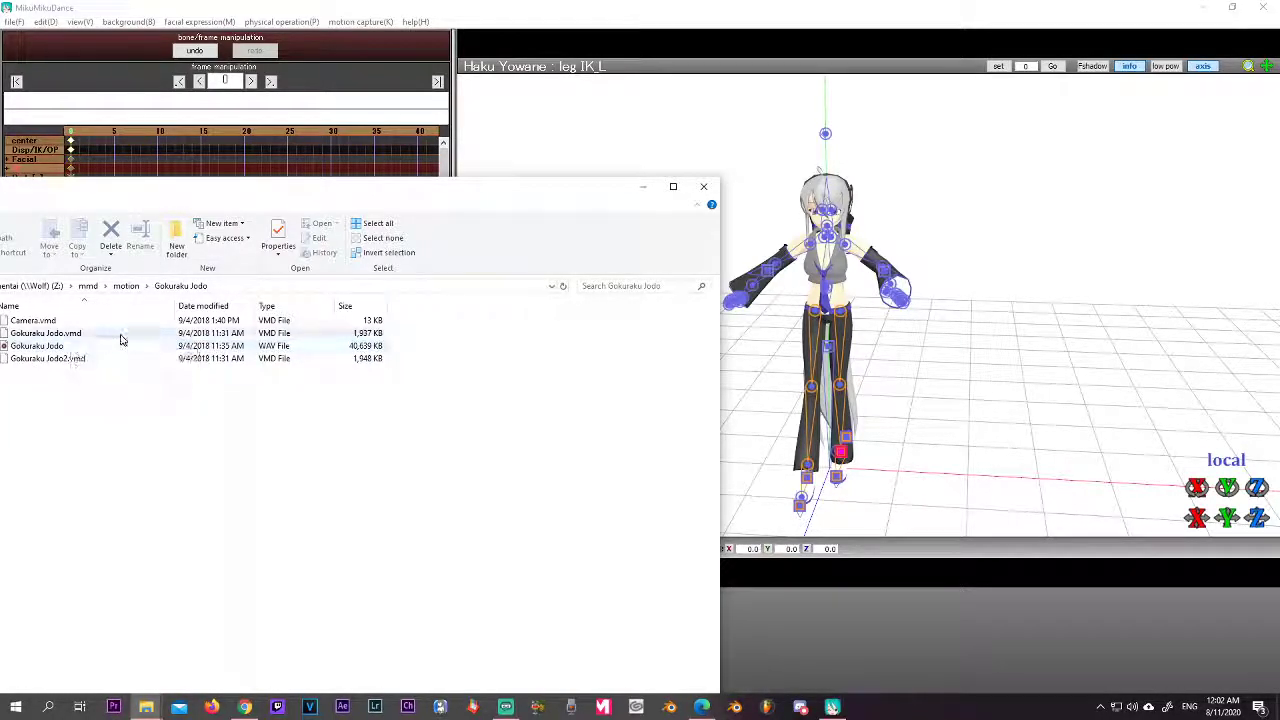
- Load the Gokuraku Jodo.vmd motion onto the Haku Yowane model and accept registering only matching bone names
left_click_drag(36, 337, 956, 190)
left_click_drag(862, 236, 907, 265)
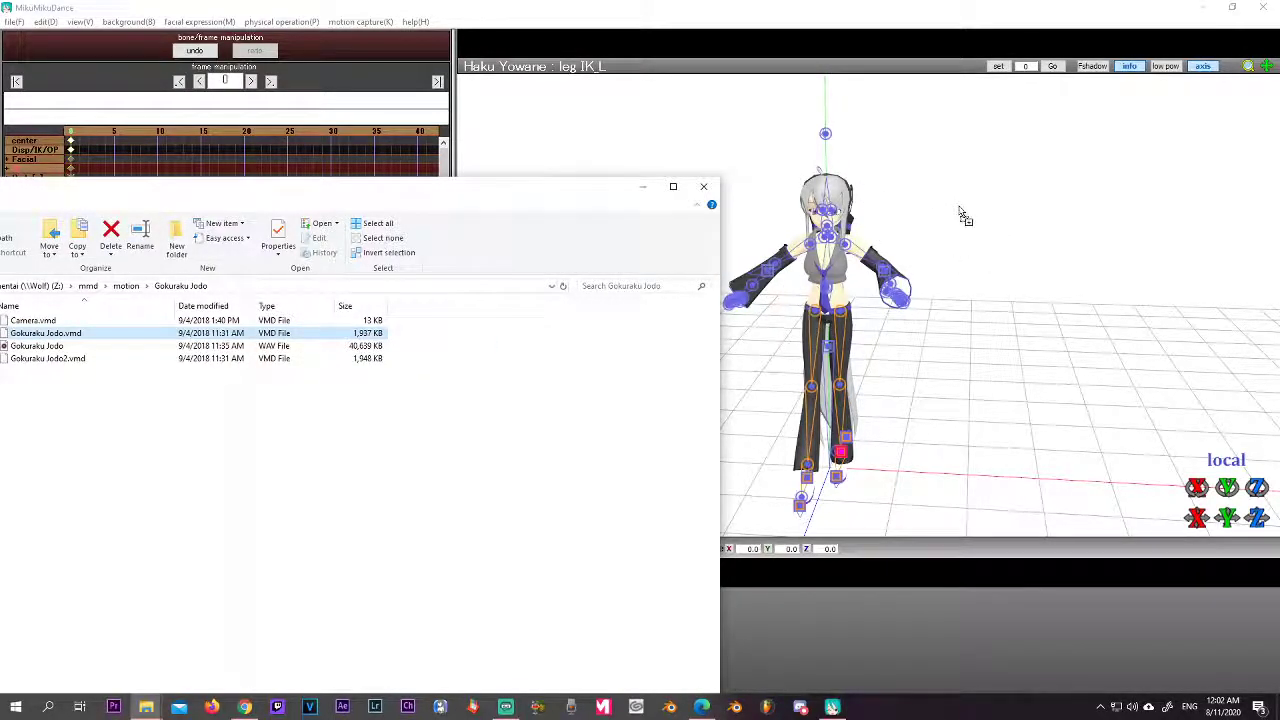
left_click_drag(963, 217, 961, 213)
left_click(743, 340)
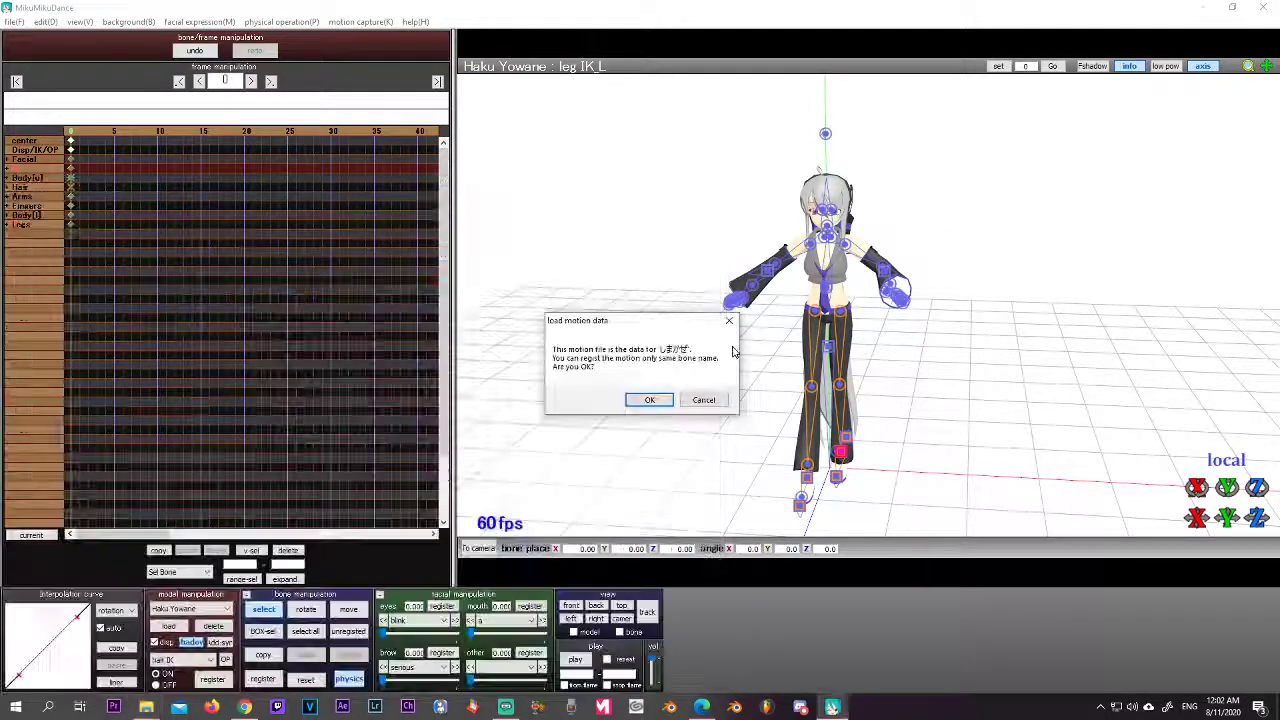
left_click(650, 400)
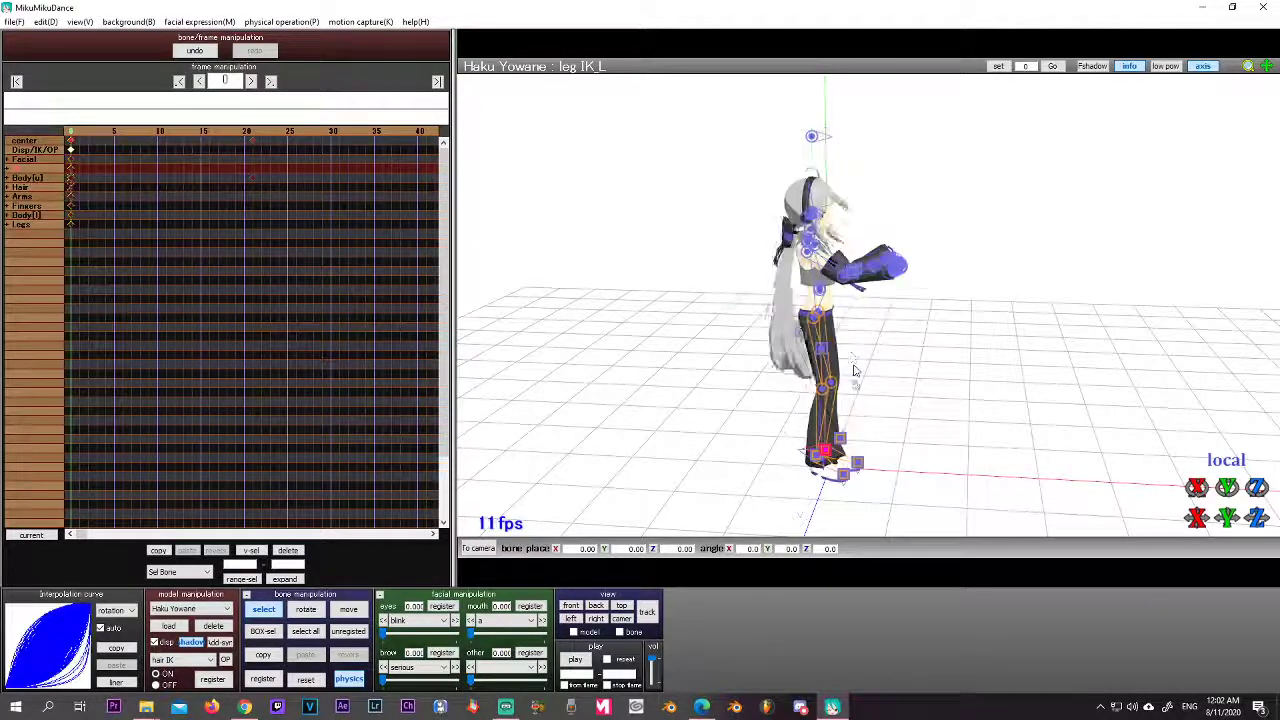
- Play the loaded dance motion, watch it from around the model, and stop the playback
right_click_drag(883, 346, 779, 481)
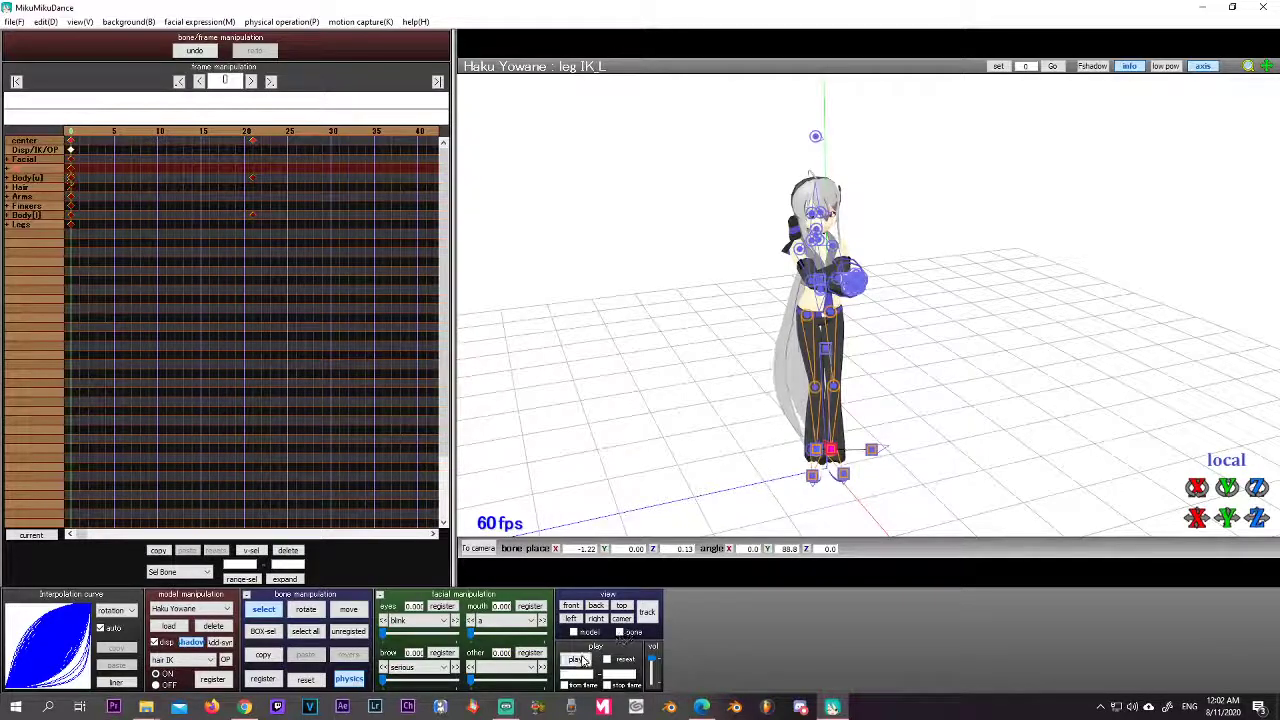
left_click(583, 661)
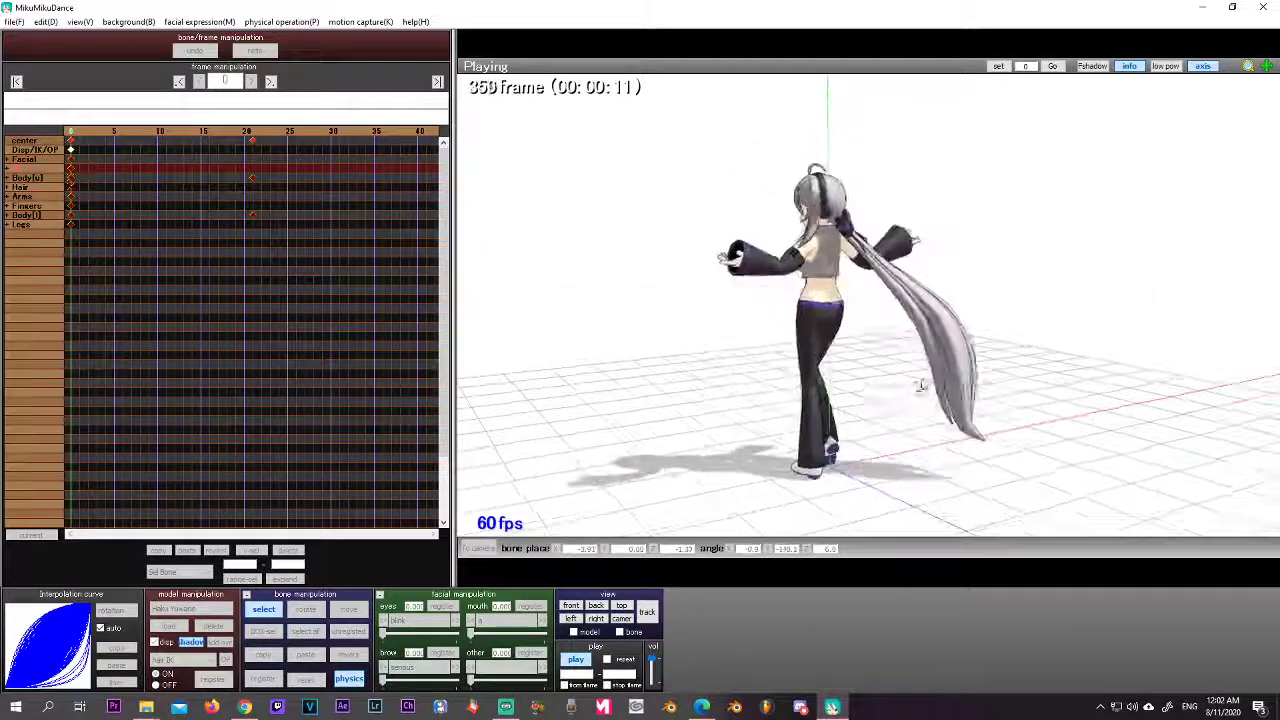
left_click(576, 659)
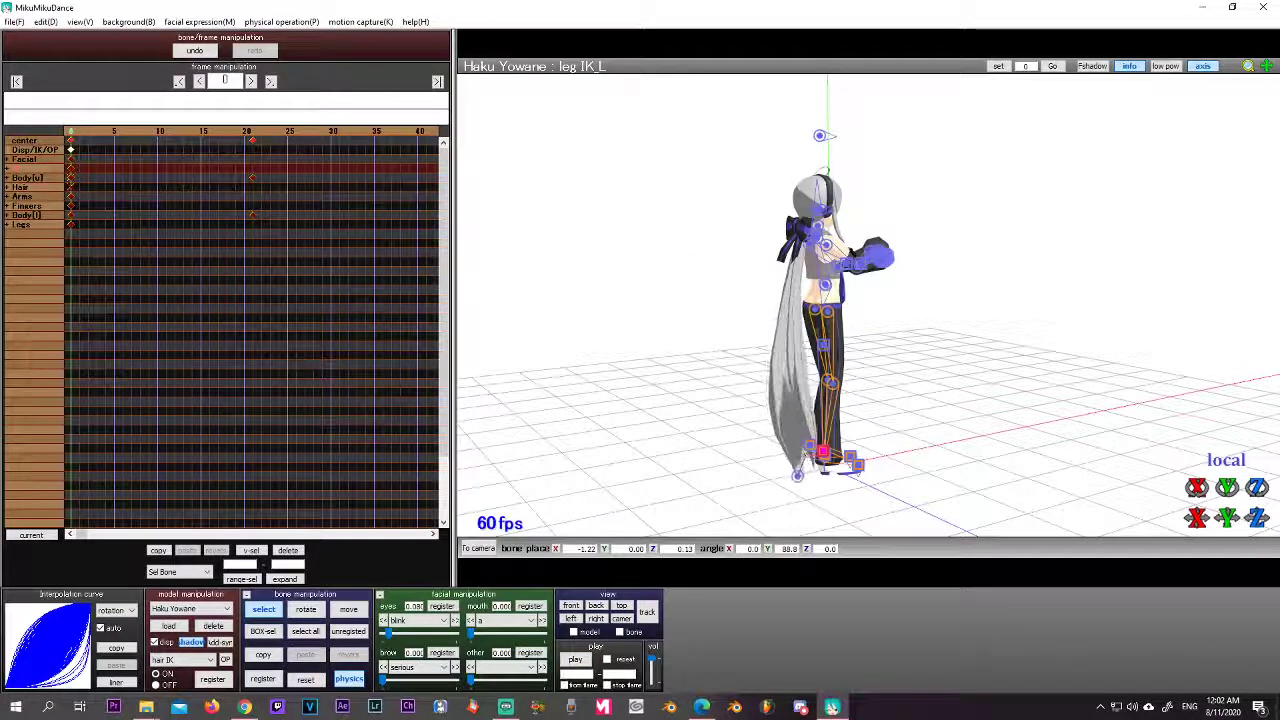
- Load the WAV file EBB By DeathJoeProductions 2min mix from mmd video creations as music and preview the dance with it
key("alt+Tab")
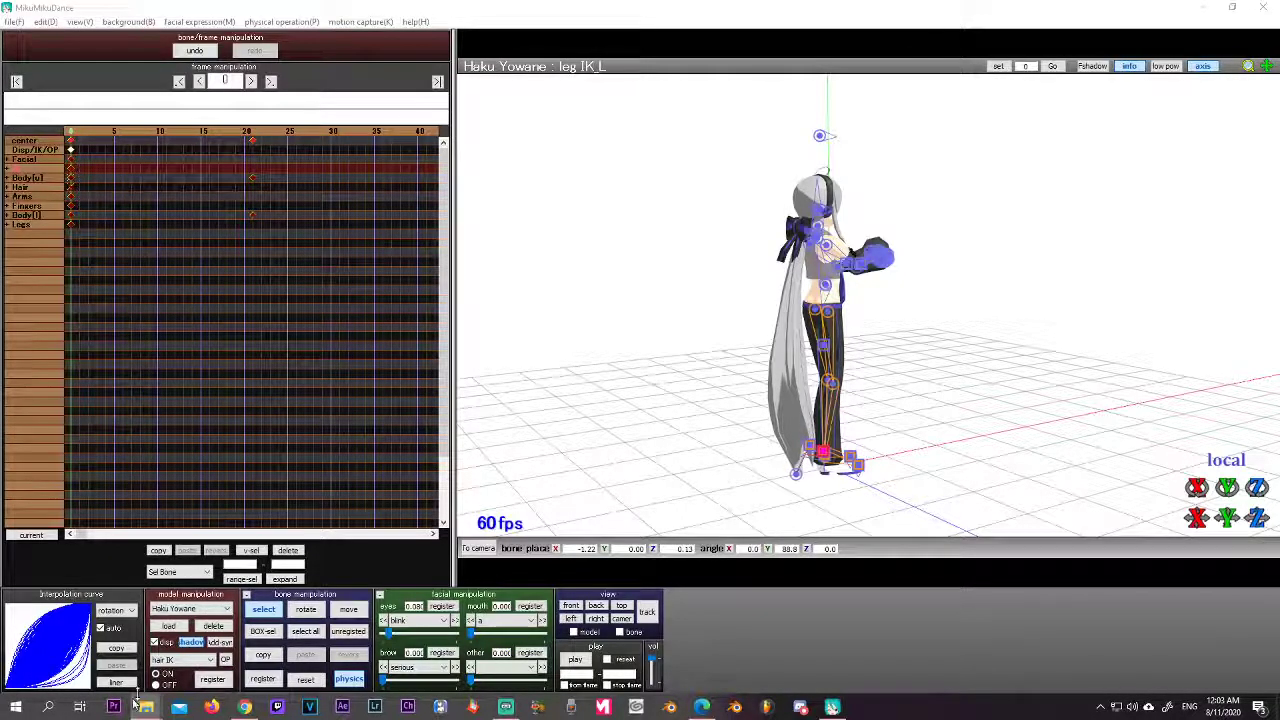
mouse_move(146, 706)
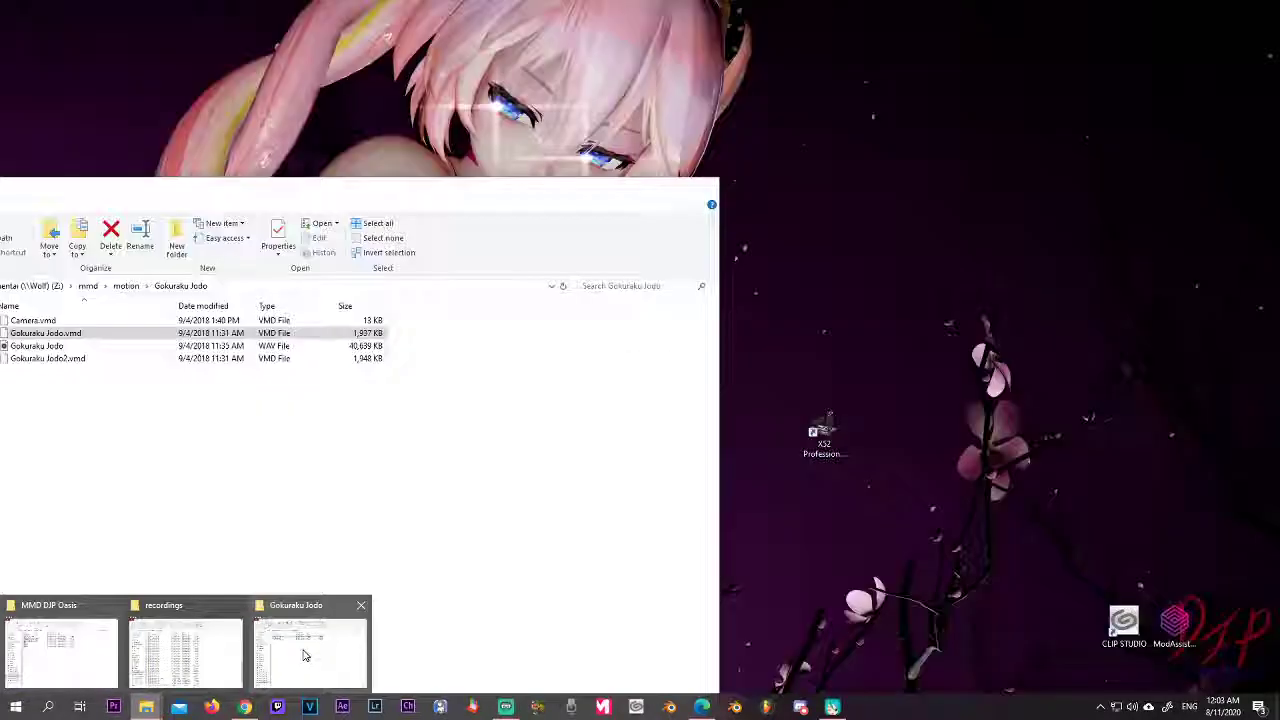
left_click(305, 653)
left_click_drag(198, 195, 0, 128)
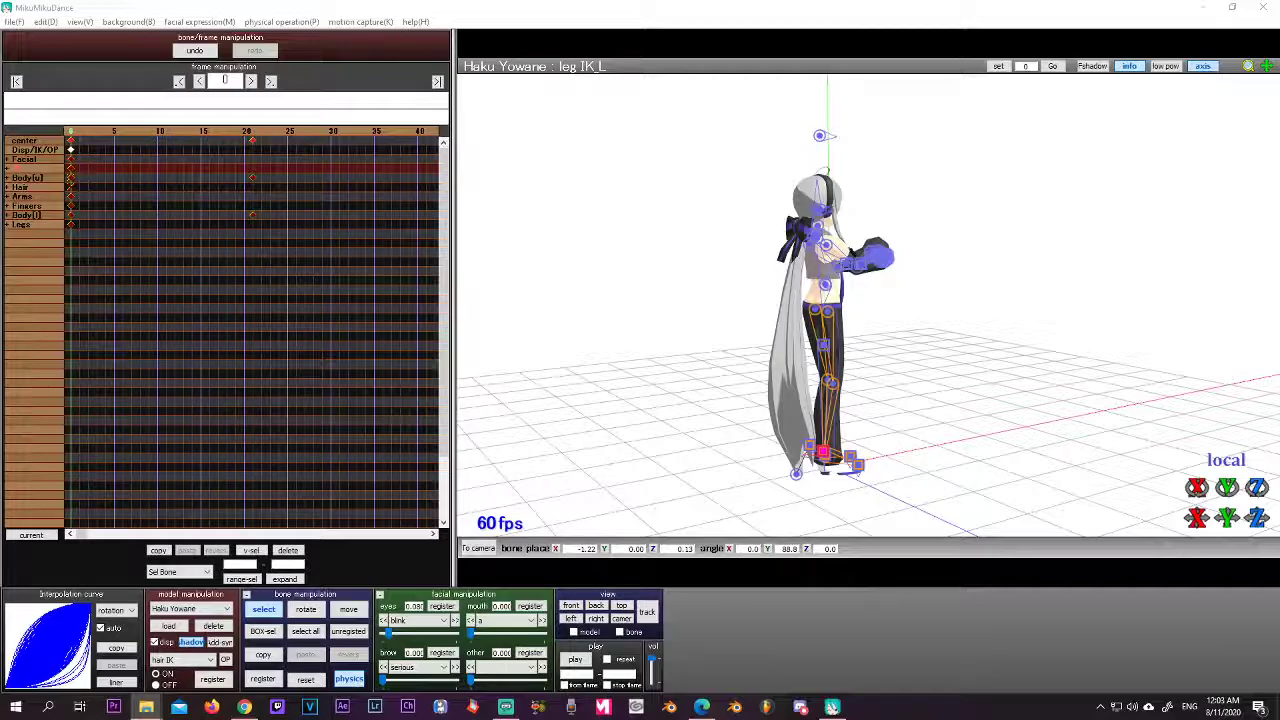
left_click_drag(0, 150, 463, 0)
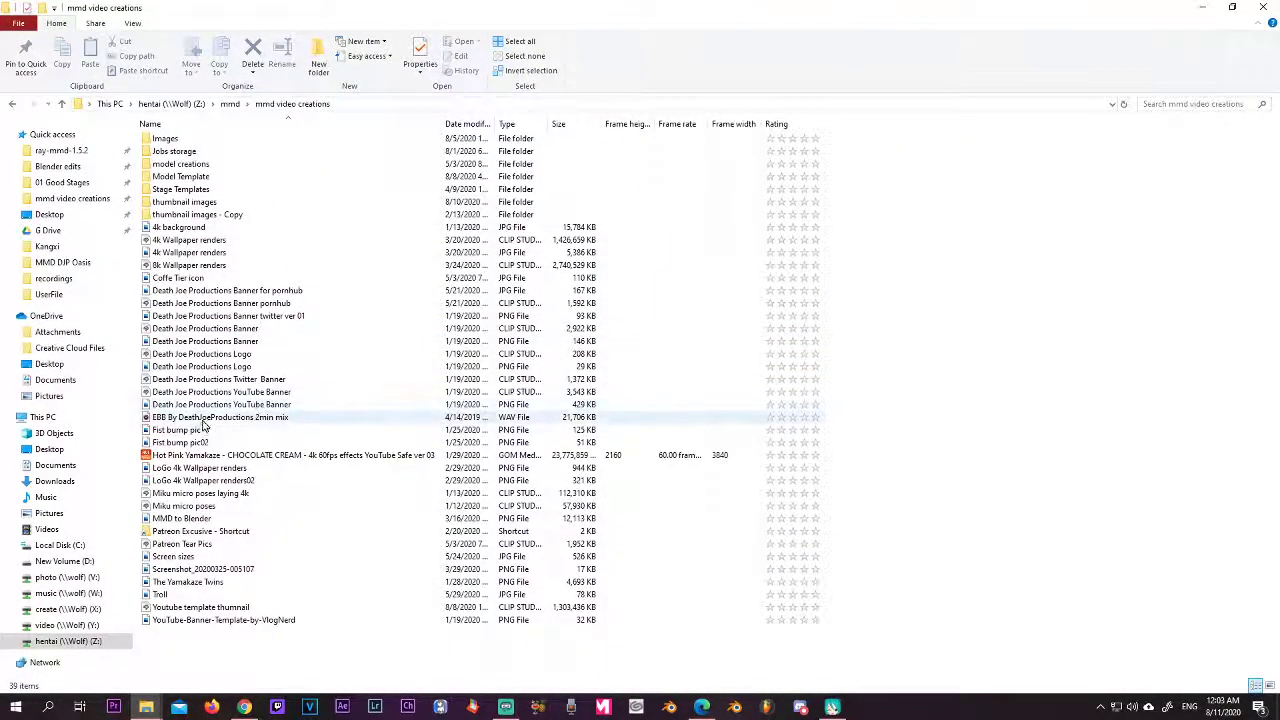
double_click(678, 12)
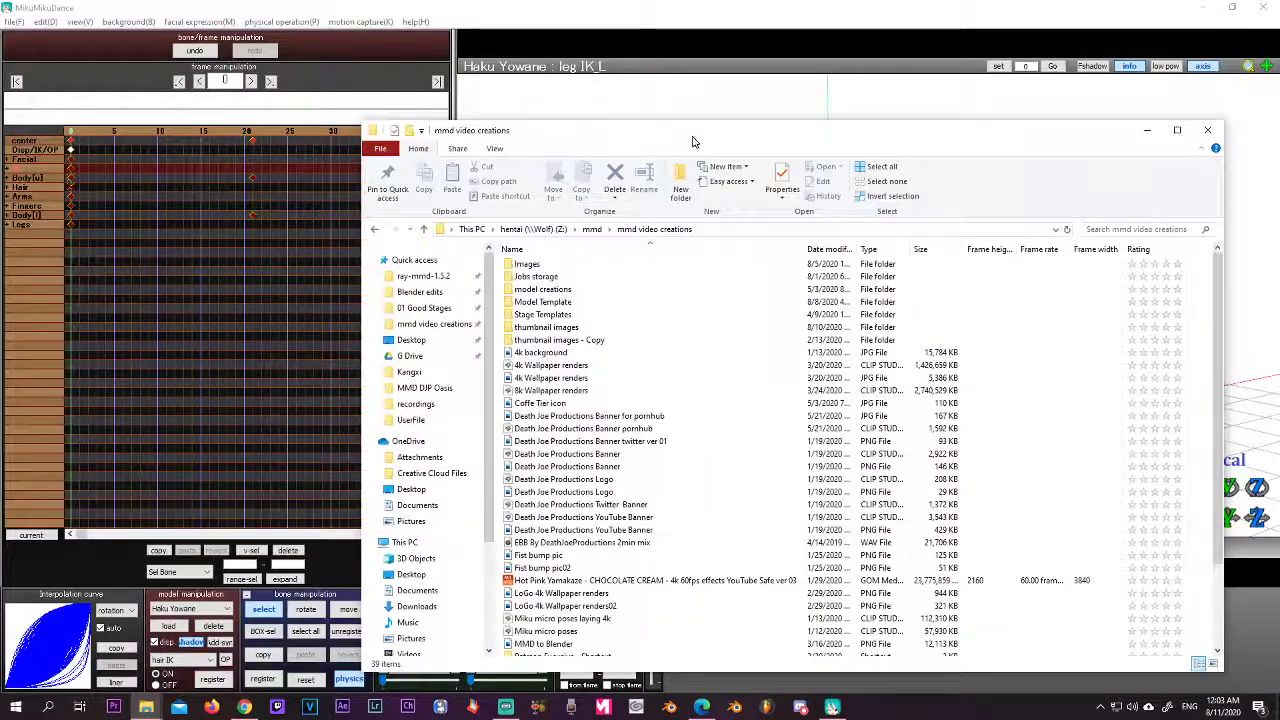
left_click_drag(692, 142, 312, 98)
left_click(615, 497)
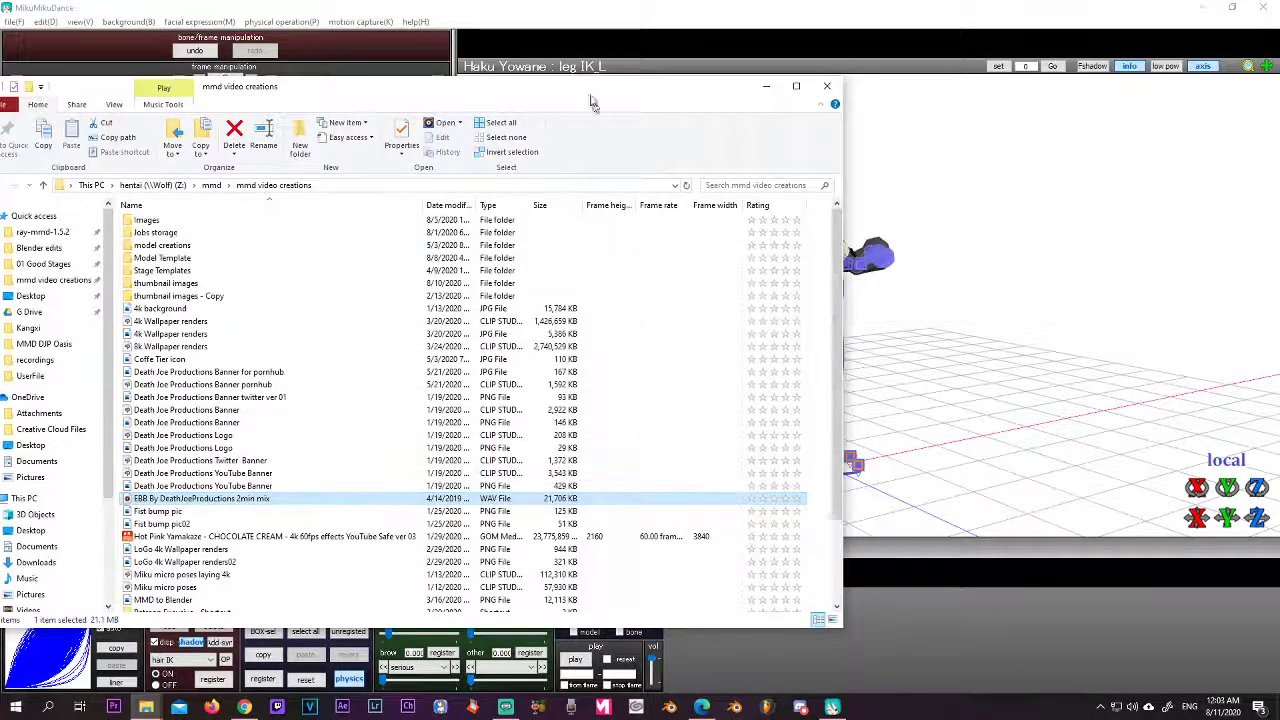
left_click(766, 86)
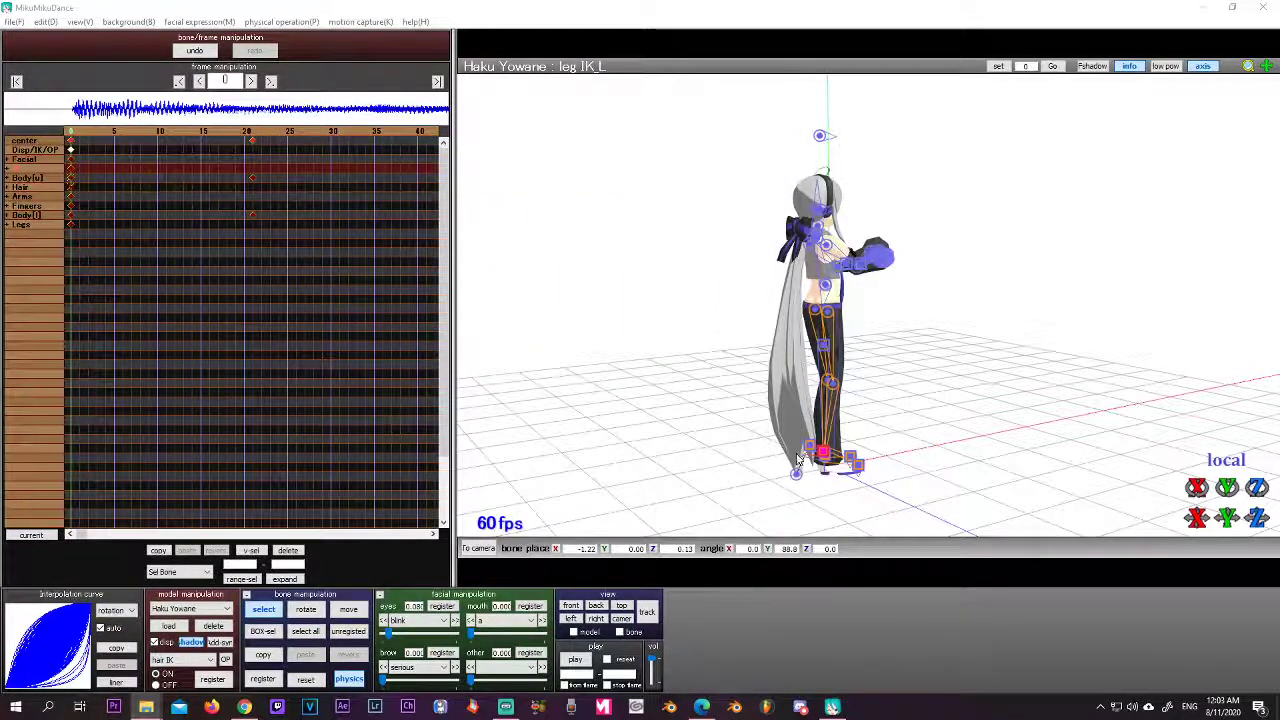
left_click(575, 661)
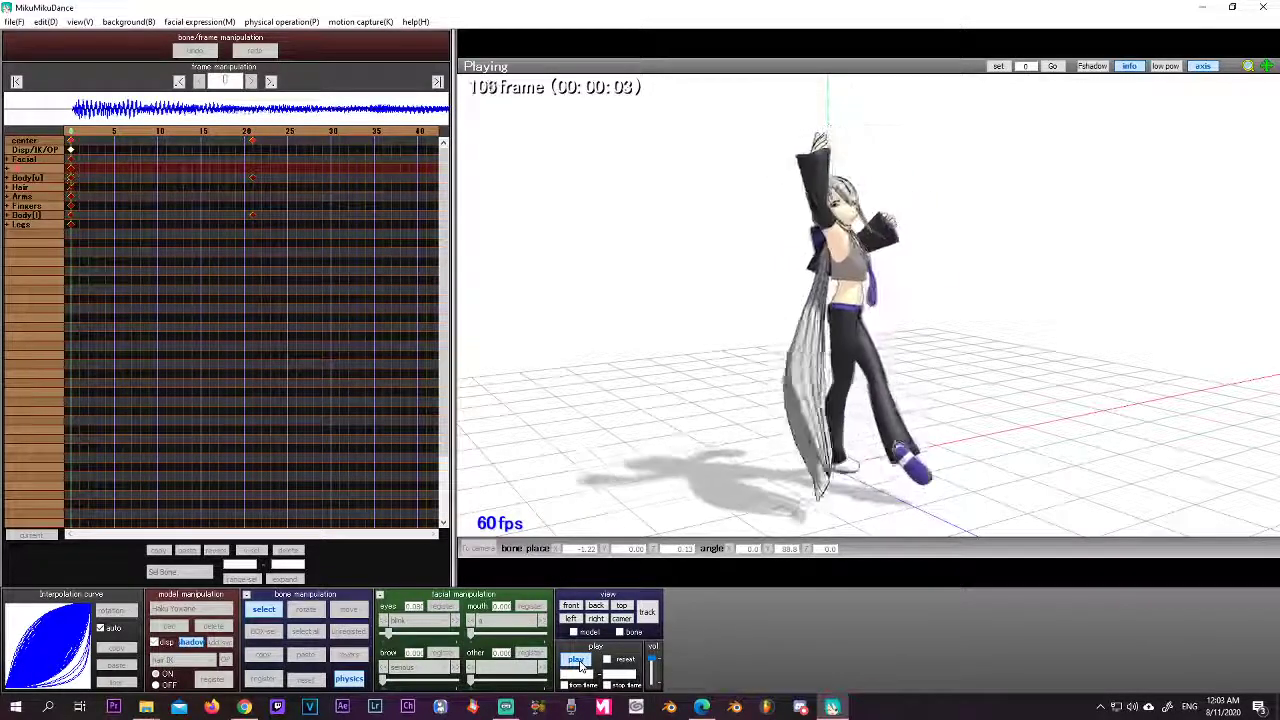
left_click(577, 662)
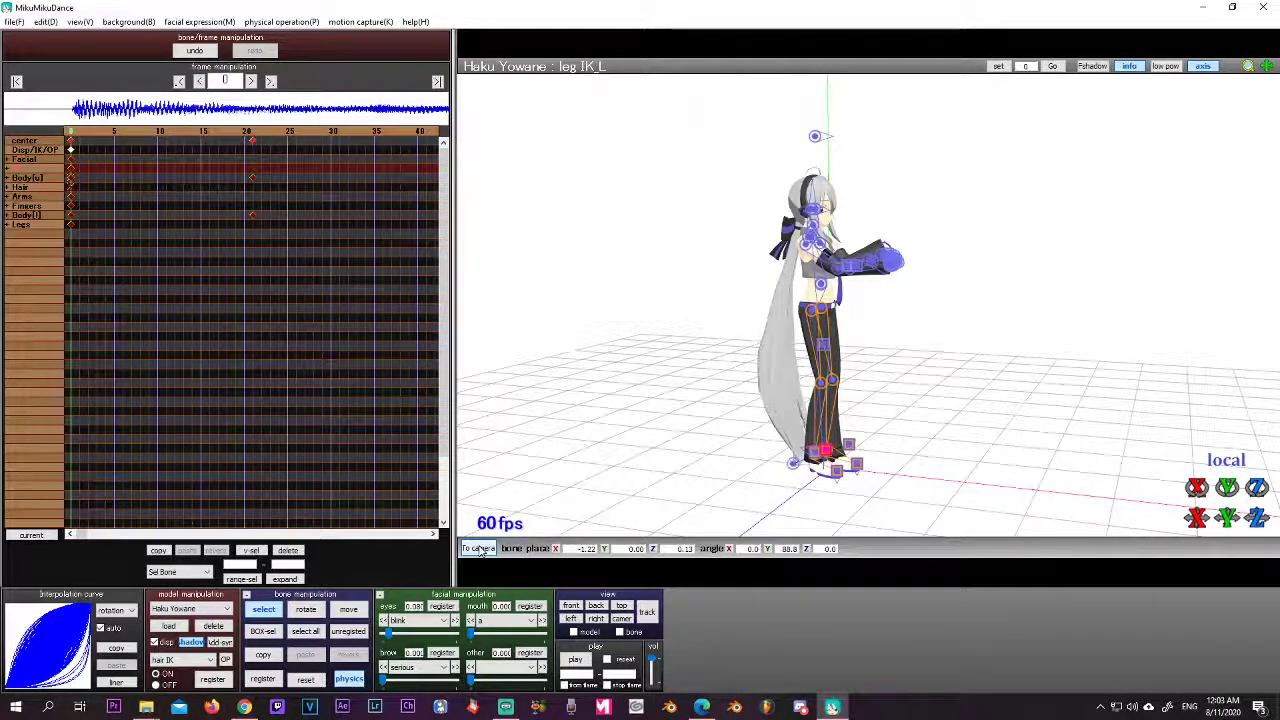
- Switch to camera editing, shift the camera to about X -0.10, Y 9.60, and register it at frame 0
left_click(477, 548)
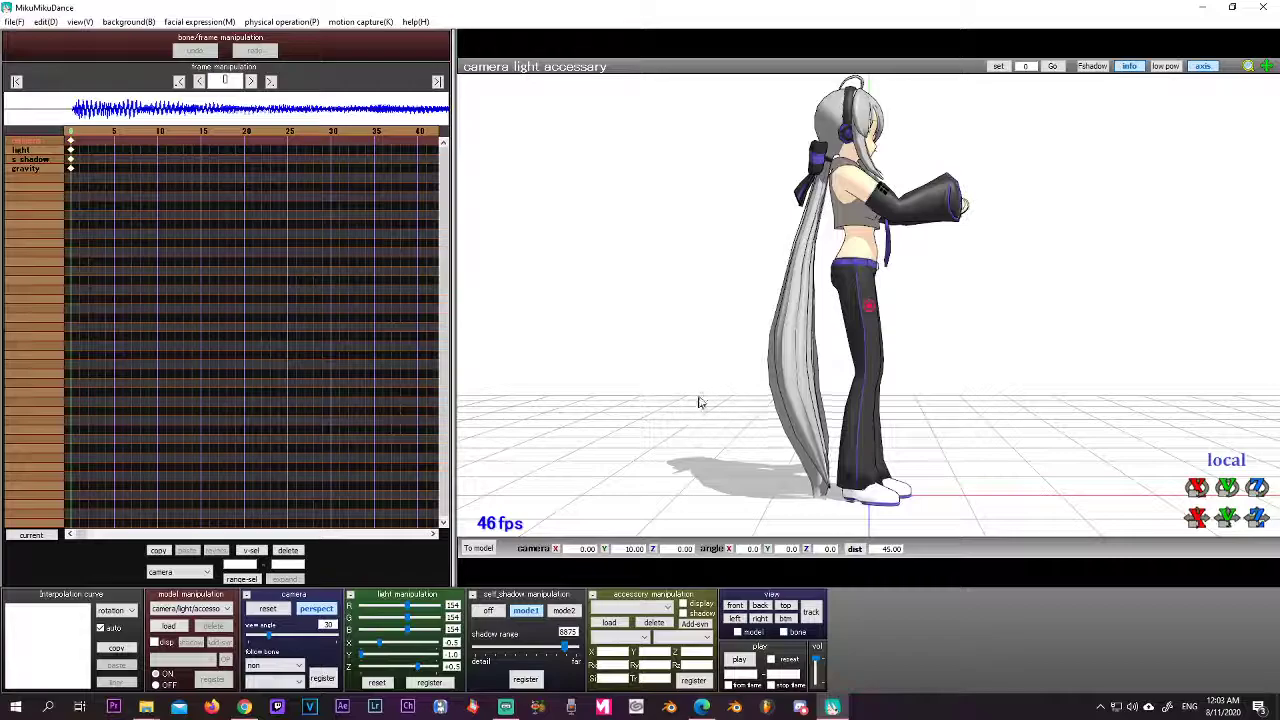
mouse_move(829, 386)
middle_mouse_down()
mouse_move(869, 306)
mouse_move(883, 440)
mouse_move(797, 387)
mouse_move(863, 386)
mouse_move(845, 380)
middle_mouse_up()
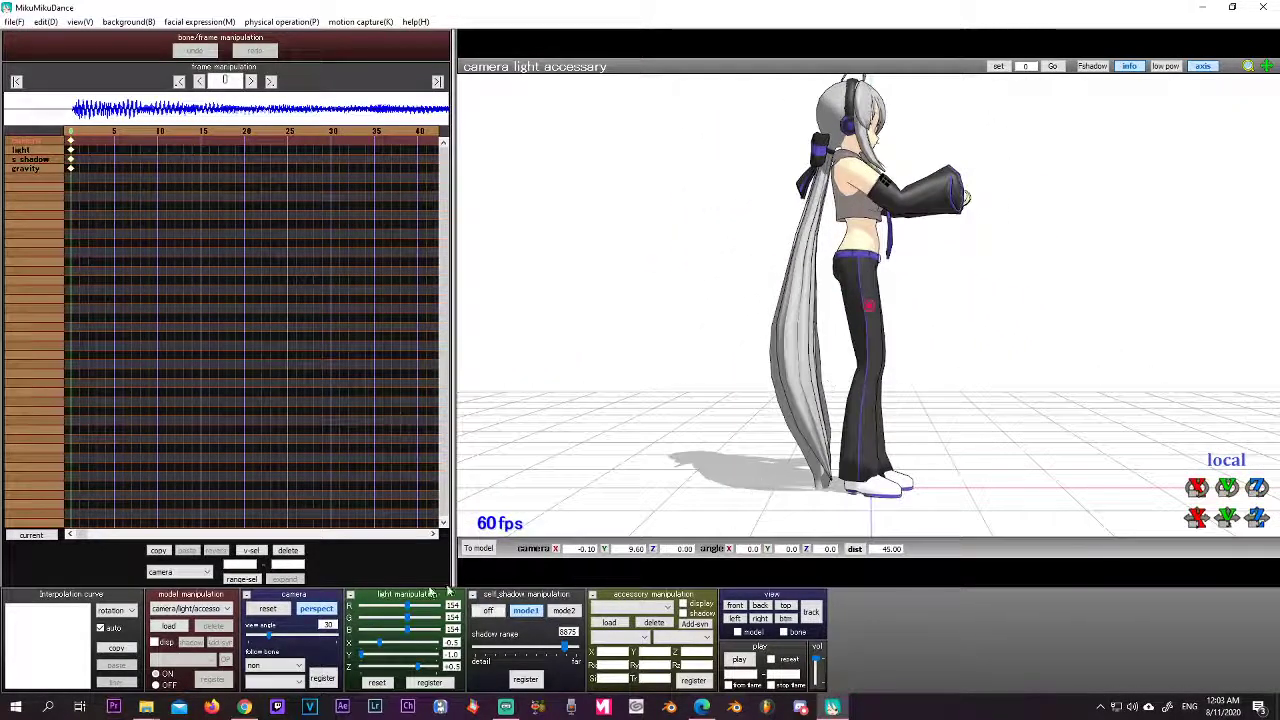
left_click(323, 679)
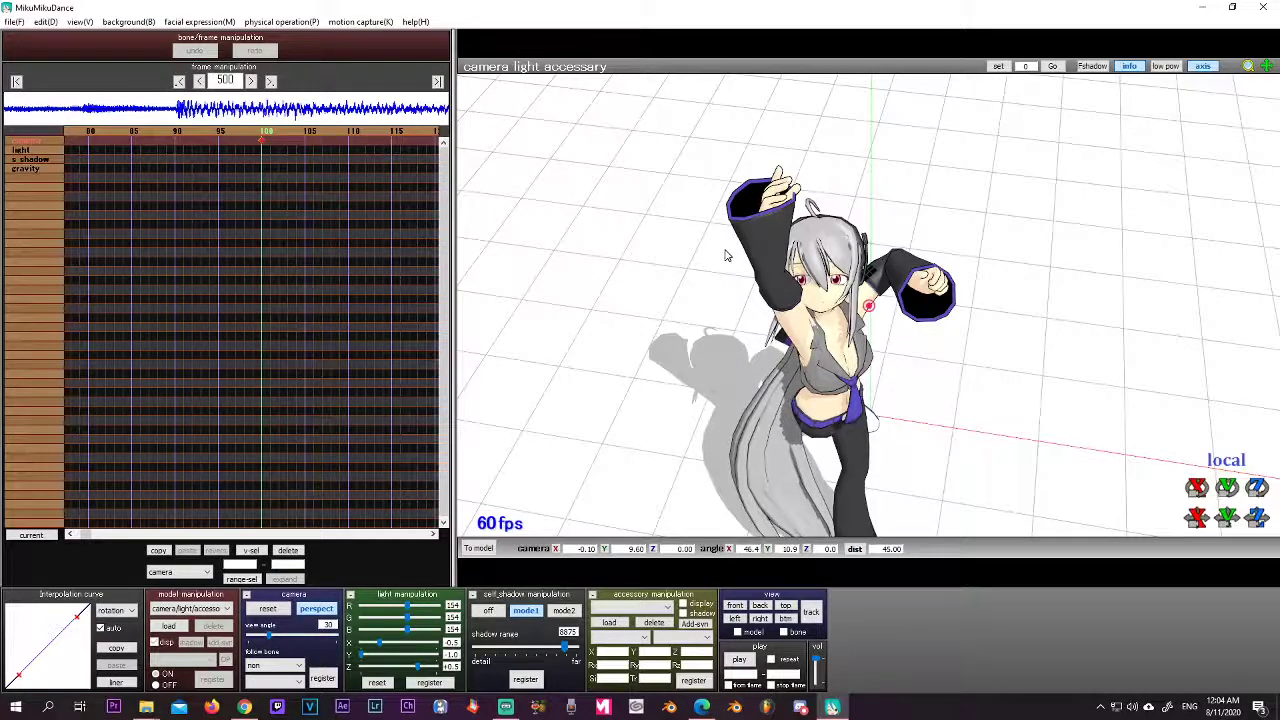
- At frame 500, aim the camera upward at the model's upper body, about angle X -30.9, Y 7.4, distance 21, and register it
key("Return")
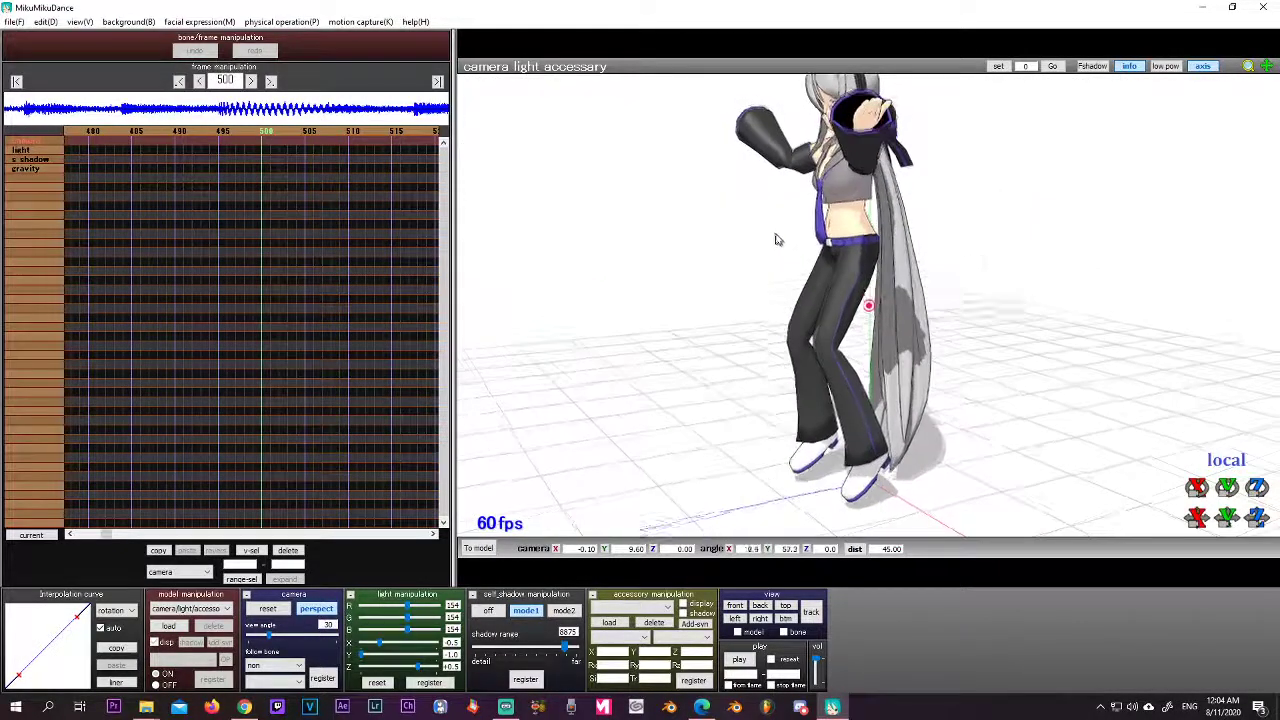
right_click_drag(800, 230, 890, 165)
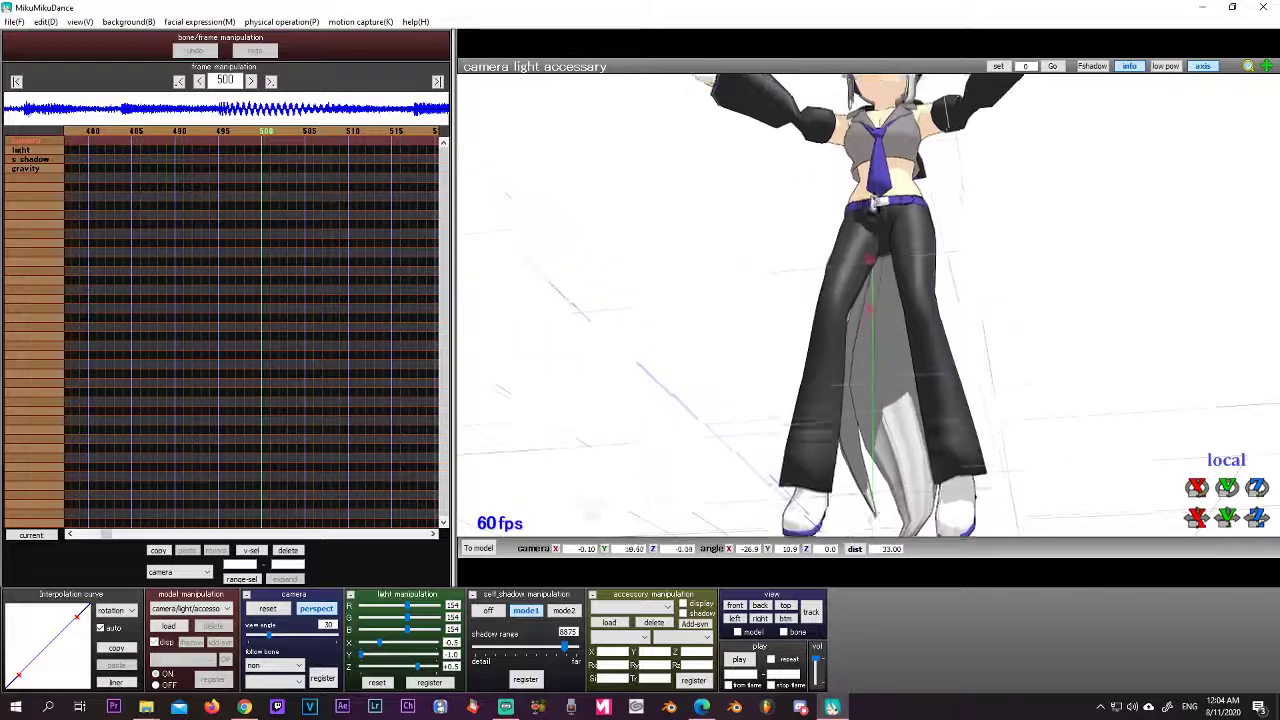
middle_click_drag(873, 145, 873, 250)
scroll(873, 250, "up", 6)
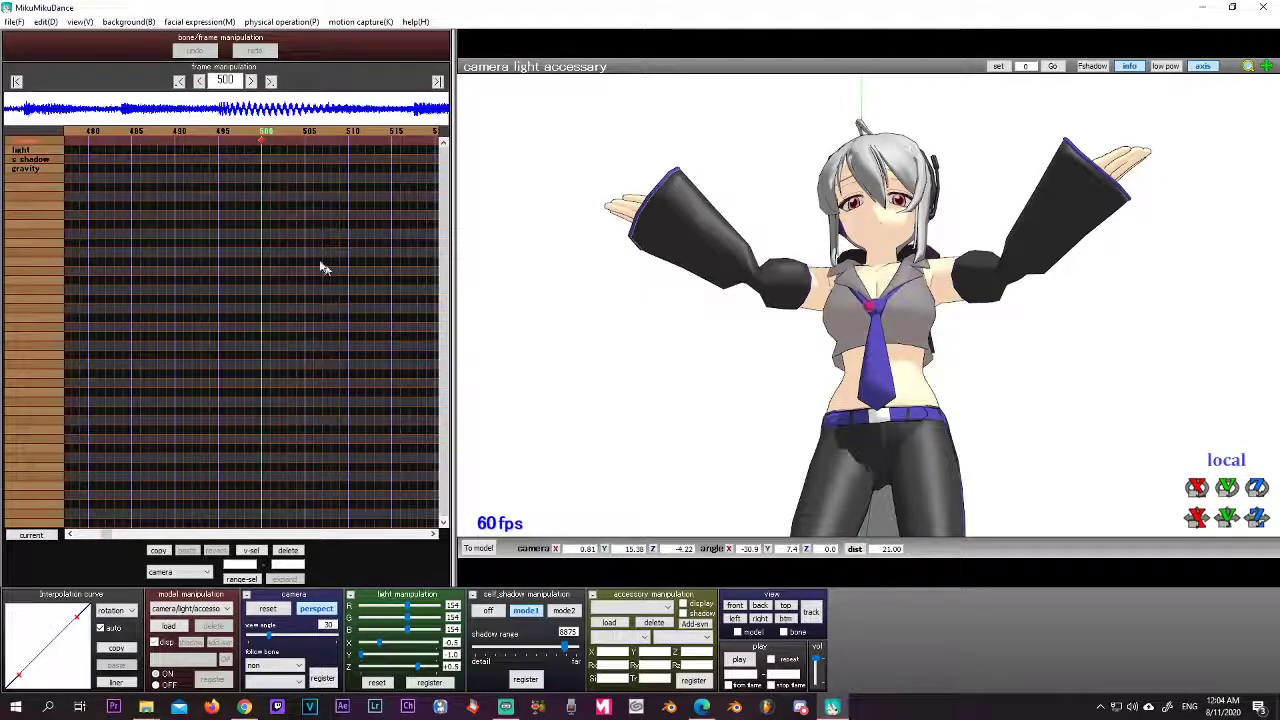
left_click(250, 142)
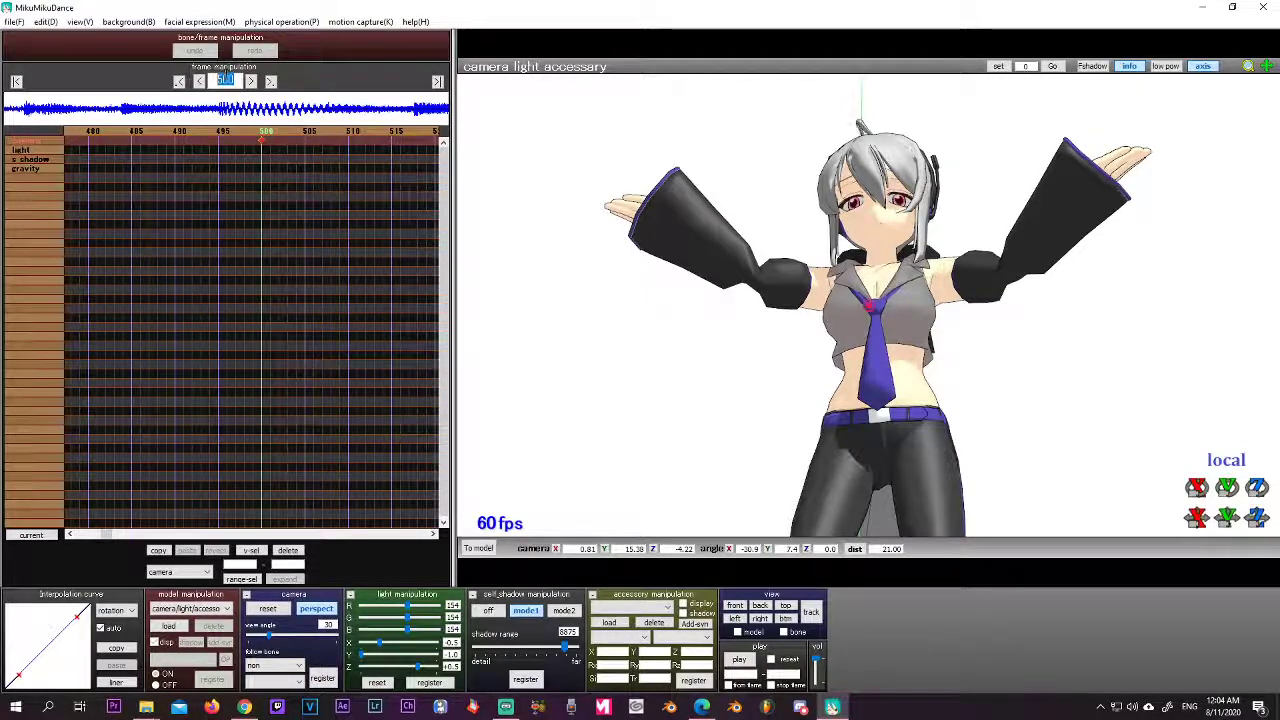
- Set the playback range to start at frame 0 and stop at frame 500
left_click(785, 674)
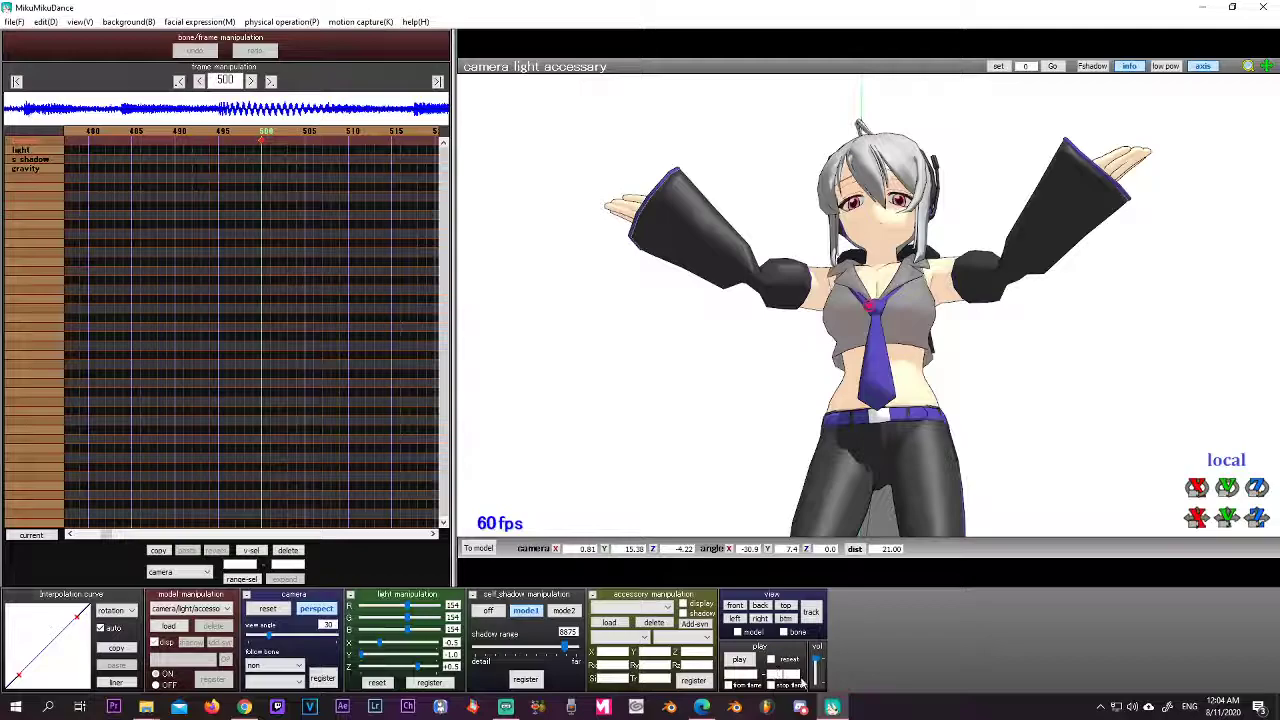
type("500")
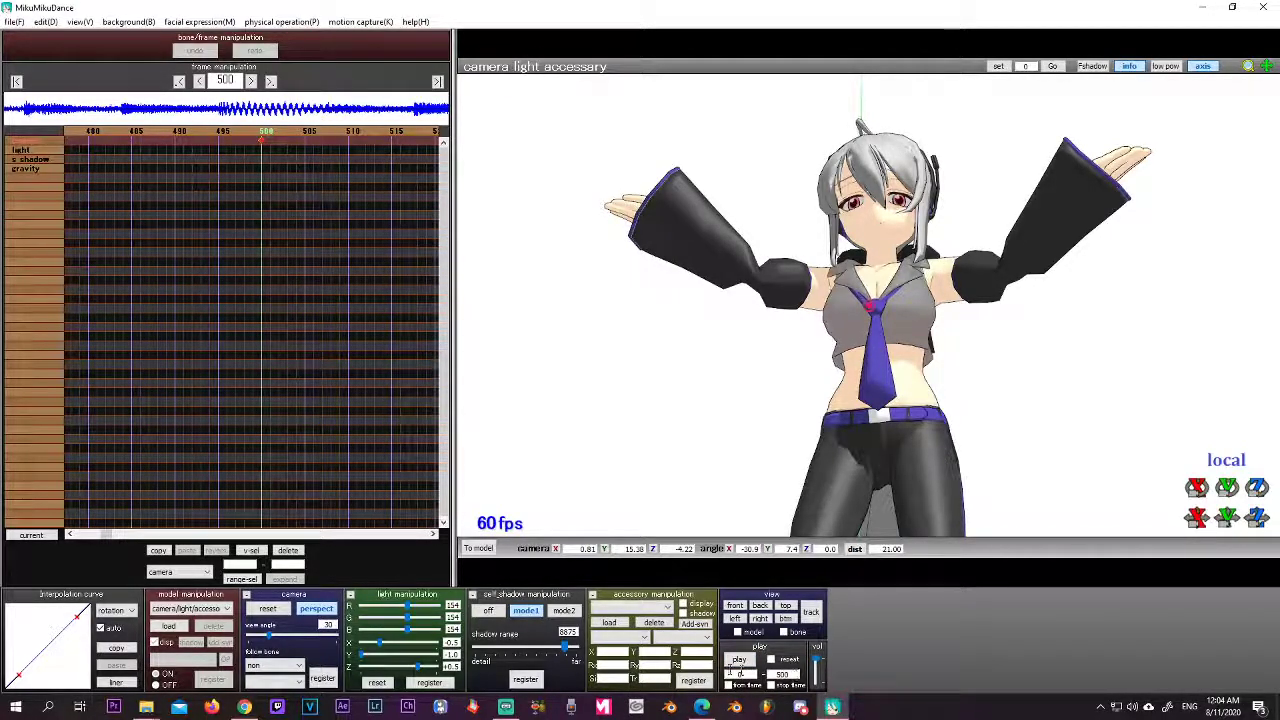
left_click(752, 661)
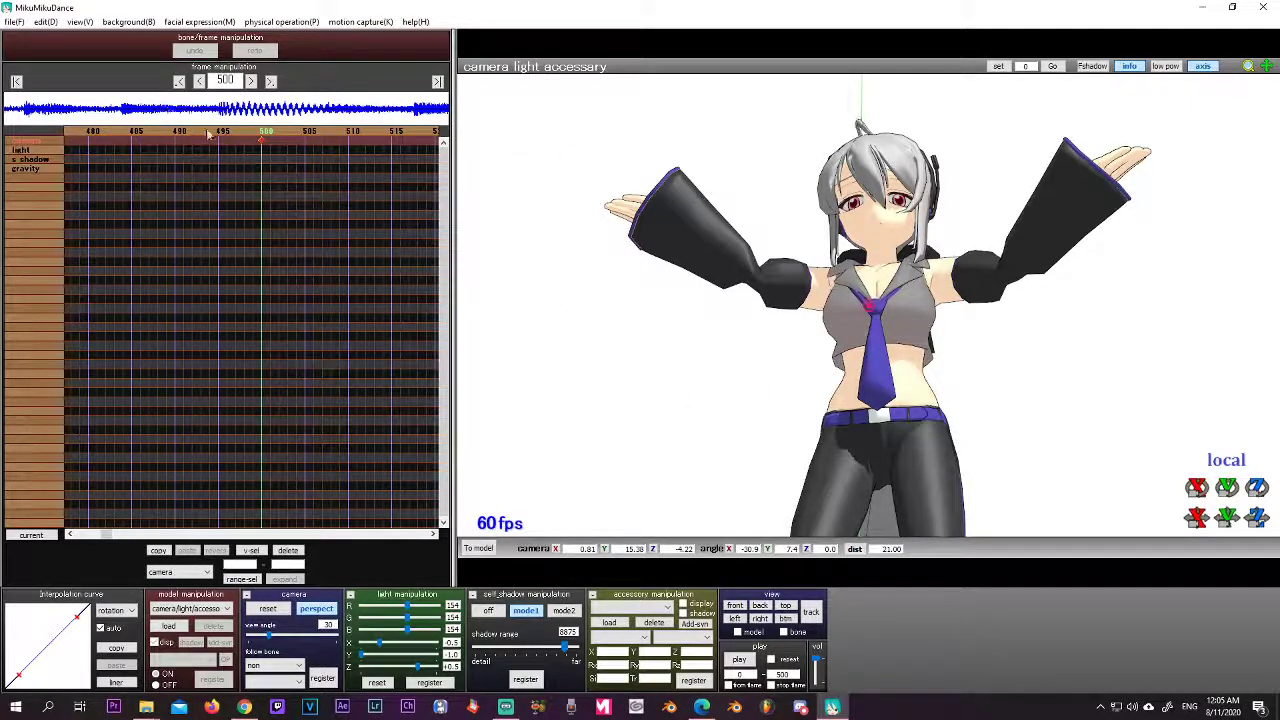
- Jump to the first frame of the timeline and on to its last frame to check the animation's length
left_click(16, 82)
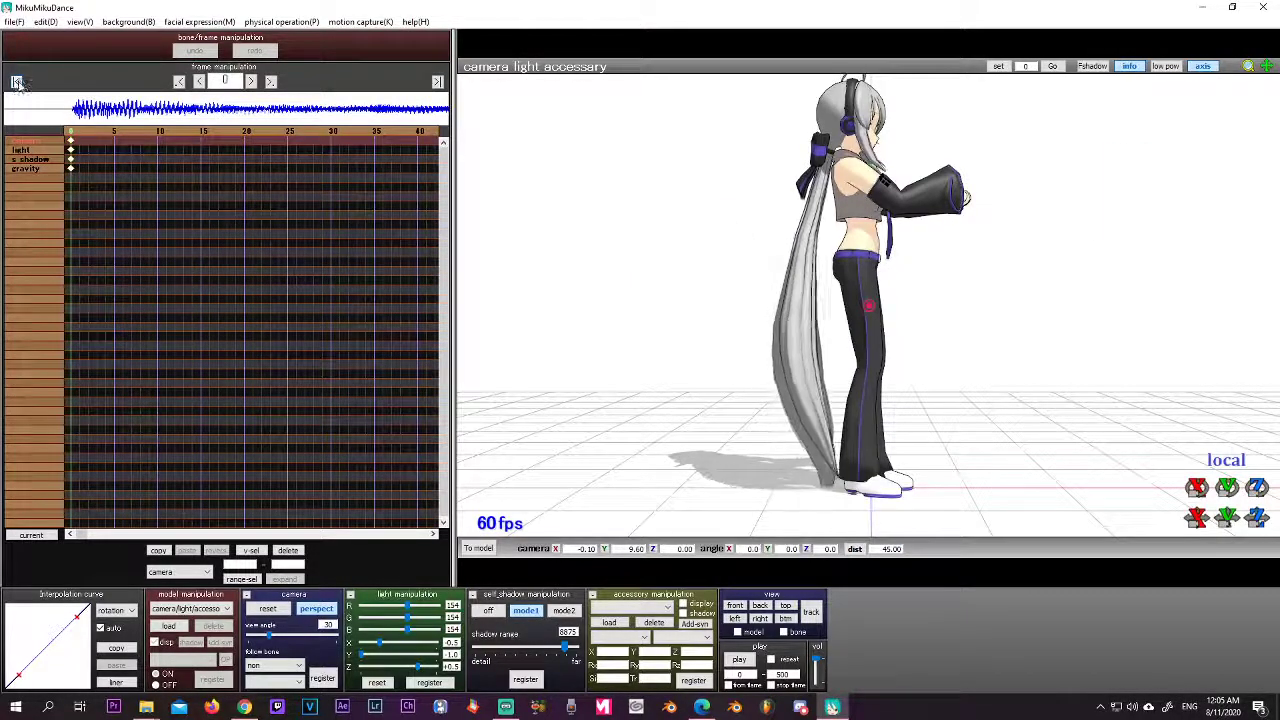
left_click(437, 81)
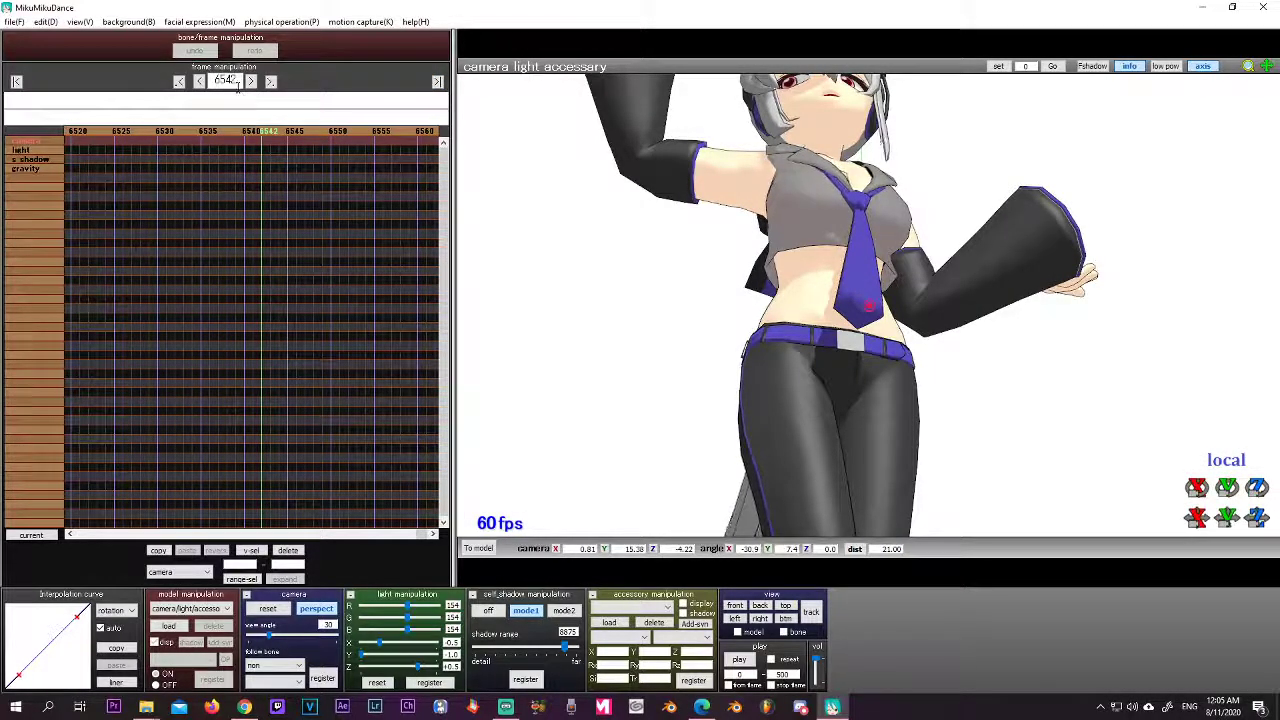
- Step back through the camera keyframes from the end of the timeline to frame 500 and on to frame 0
left_click(179, 81)
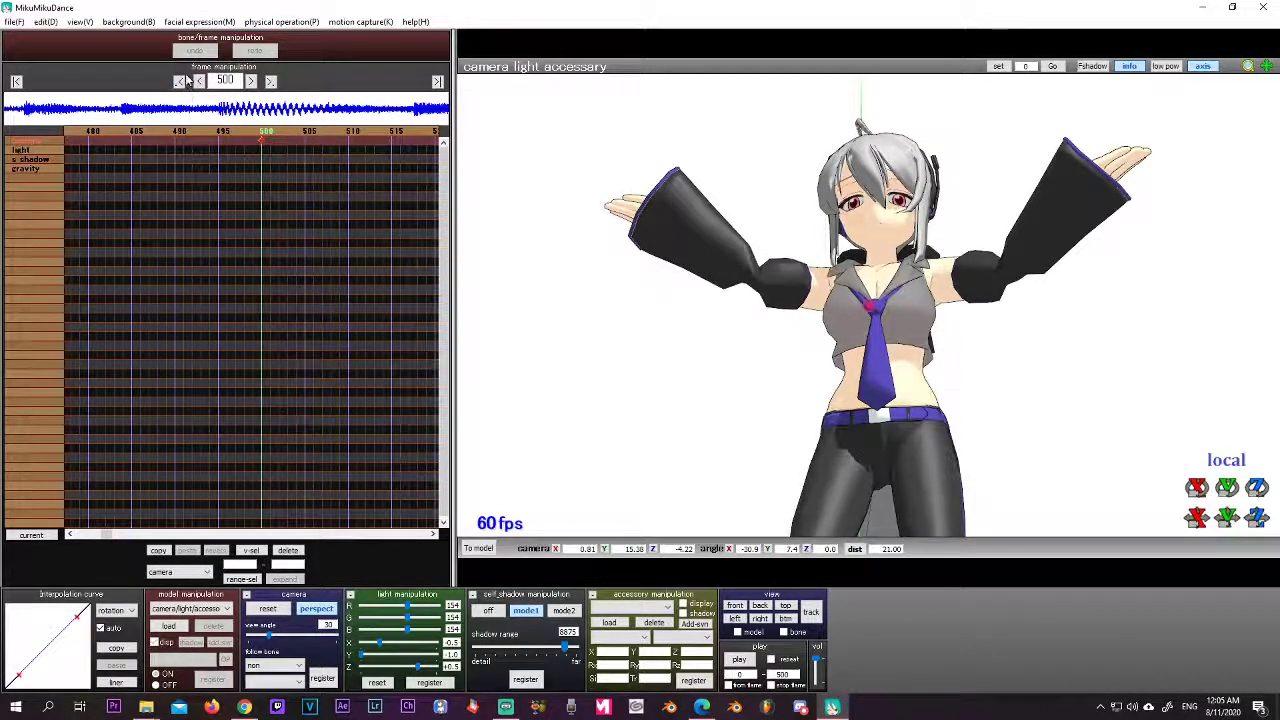
left_click(179, 81)
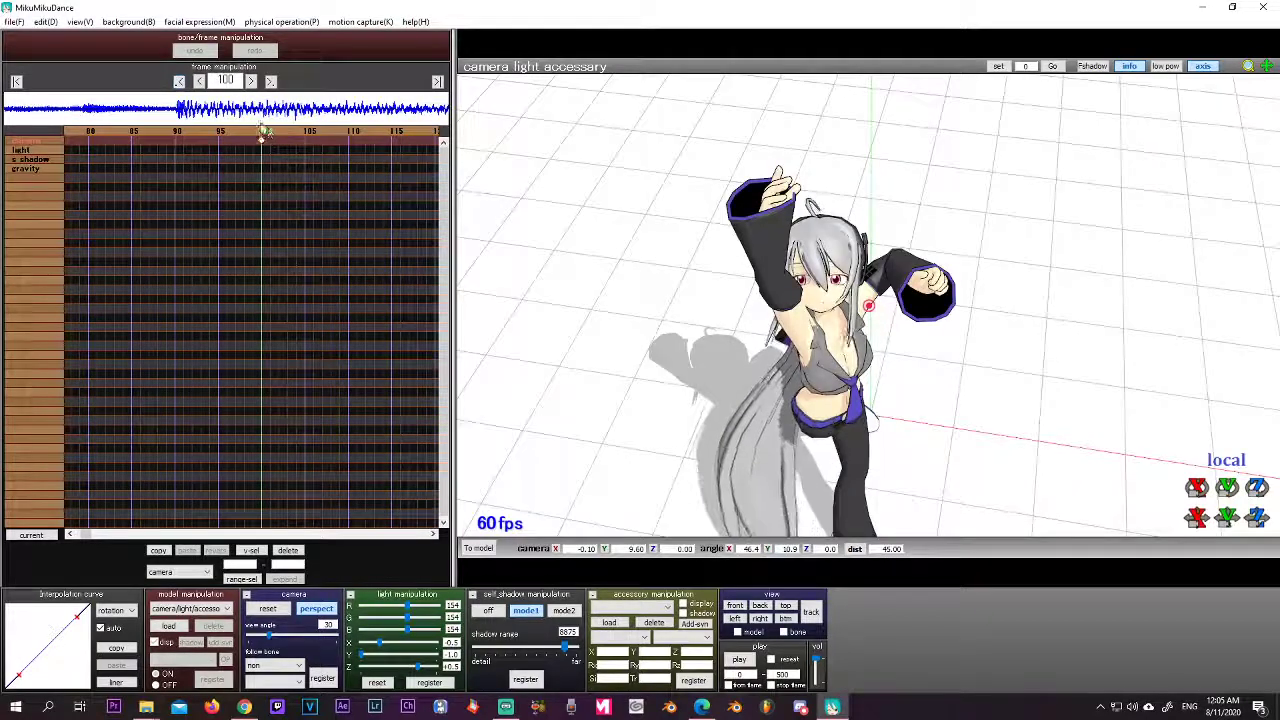
left_click(180, 82)
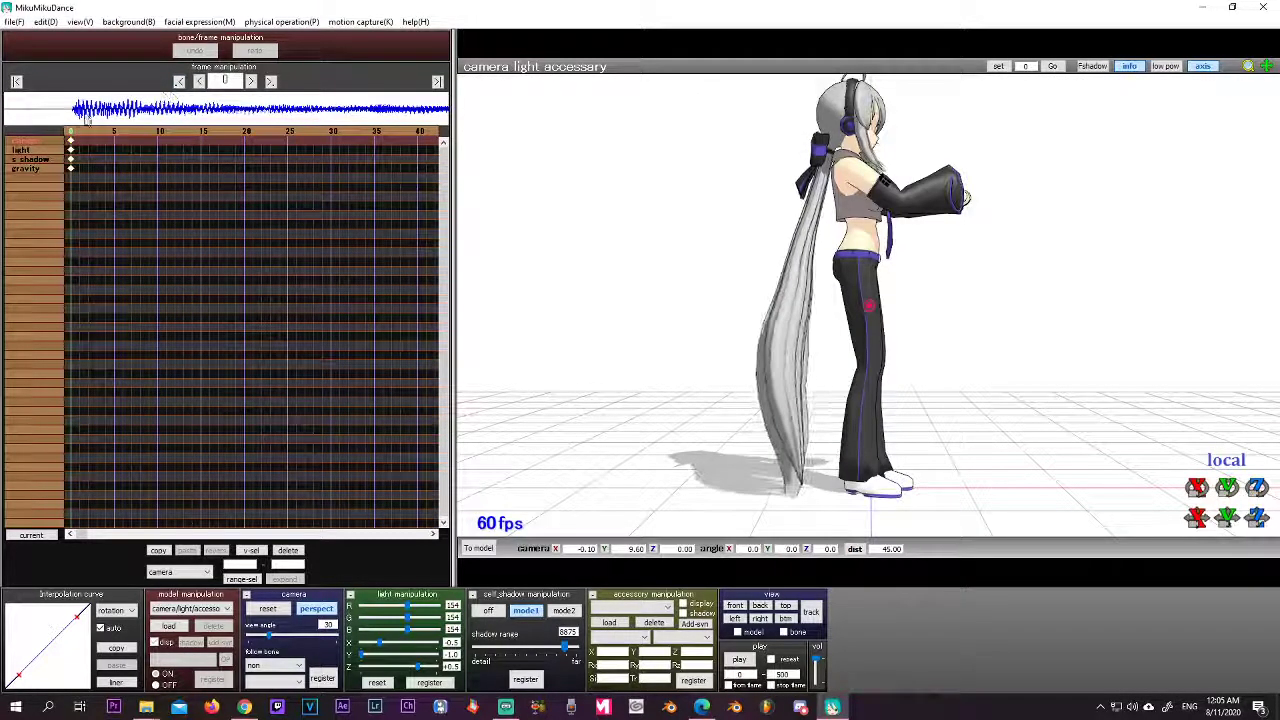
- Step through the animation one frame at a time up to frame 10, and go back to frame 8
left_click(253, 82)
left_click(255, 82)
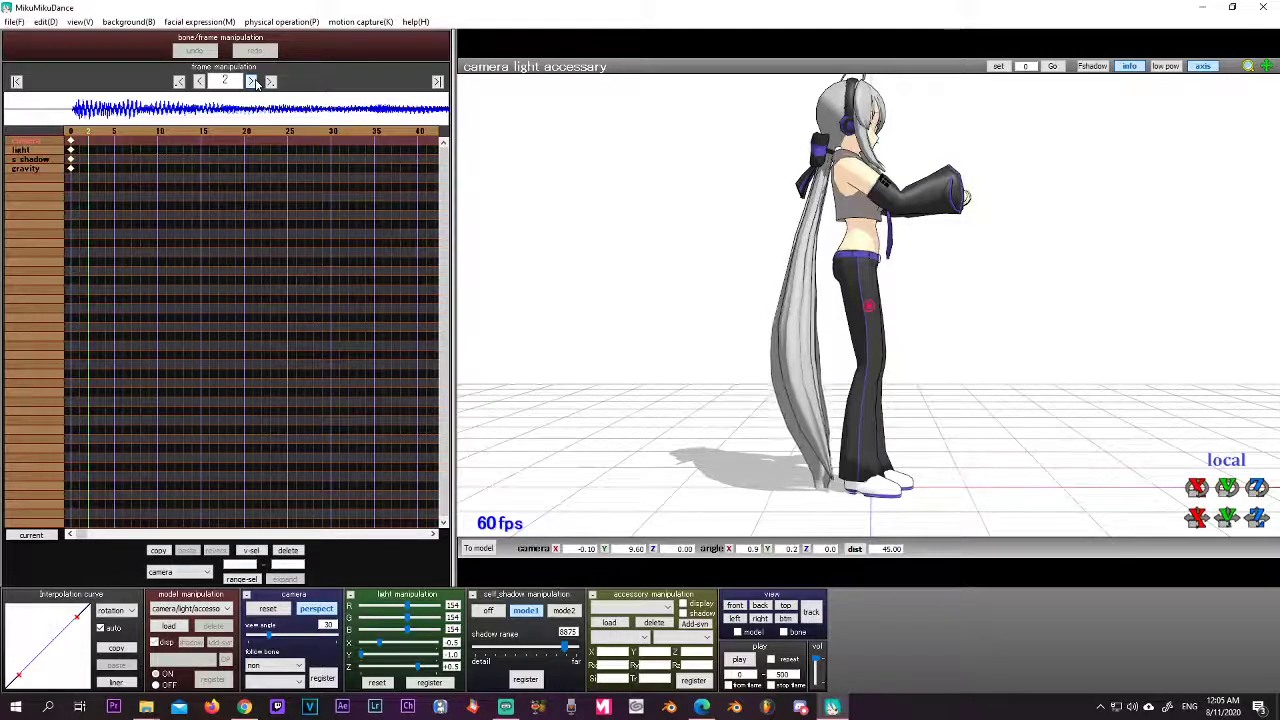
left_click(255, 82)
left_click(255, 82)
left_click(197, 82)
left_click(252, 82)
left_click(252, 82)
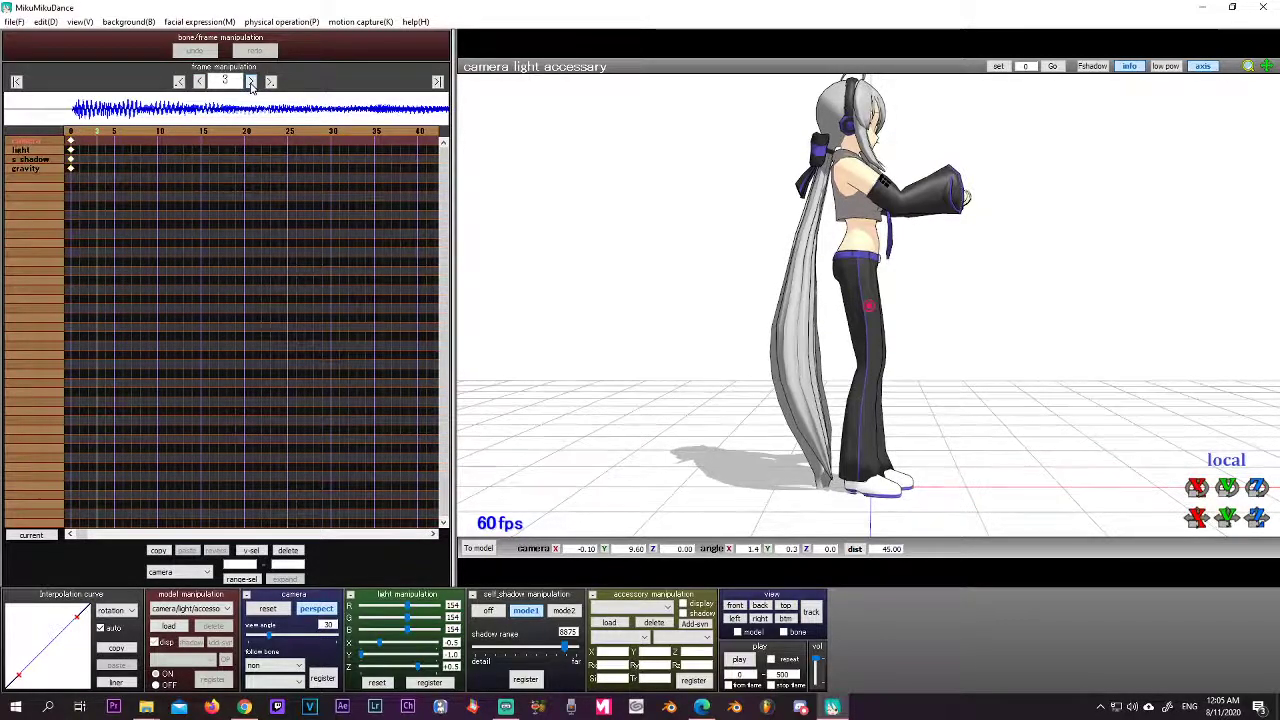
left_click(252, 82)
left_click(252, 82)
left_click(252, 82)
left_click(251, 83)
left_click(251, 83)
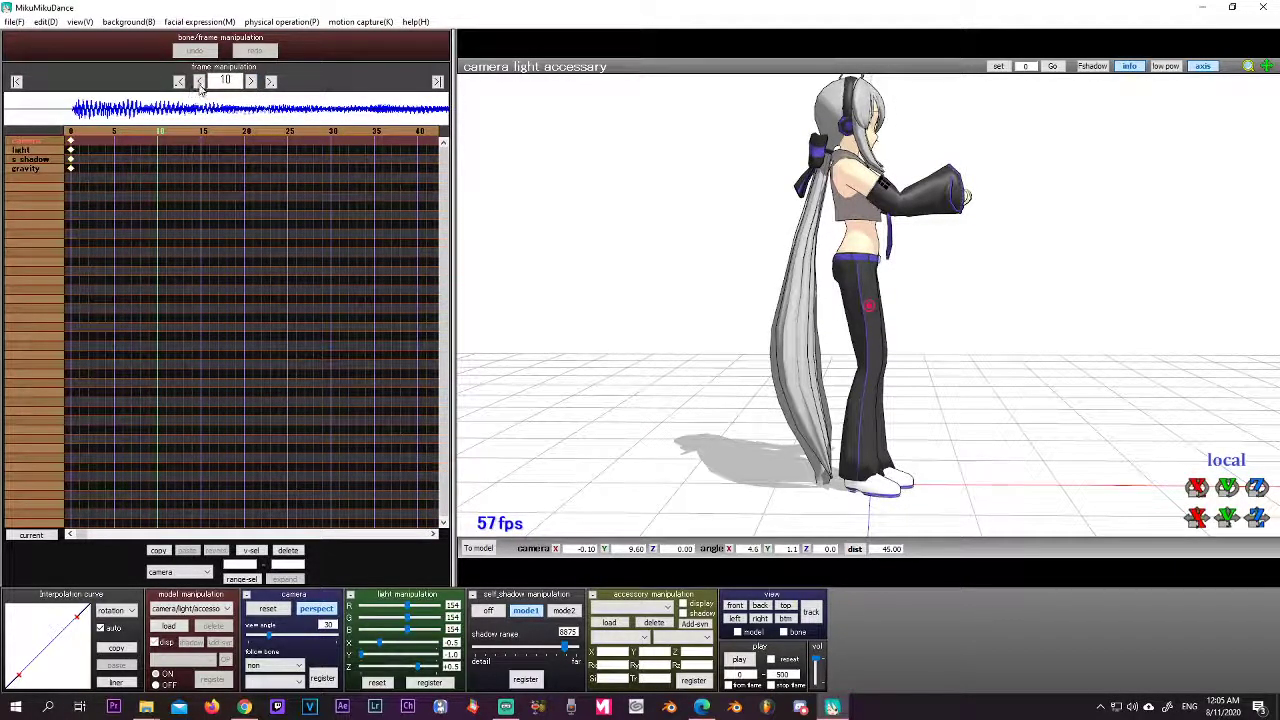
left_click(199, 83)
left_click(199, 83)
- Switch from camera editing to the Haku Yowane model and view it from an angled side
right_click_drag(588, 375, 957, 300)
left_click(228, 609)
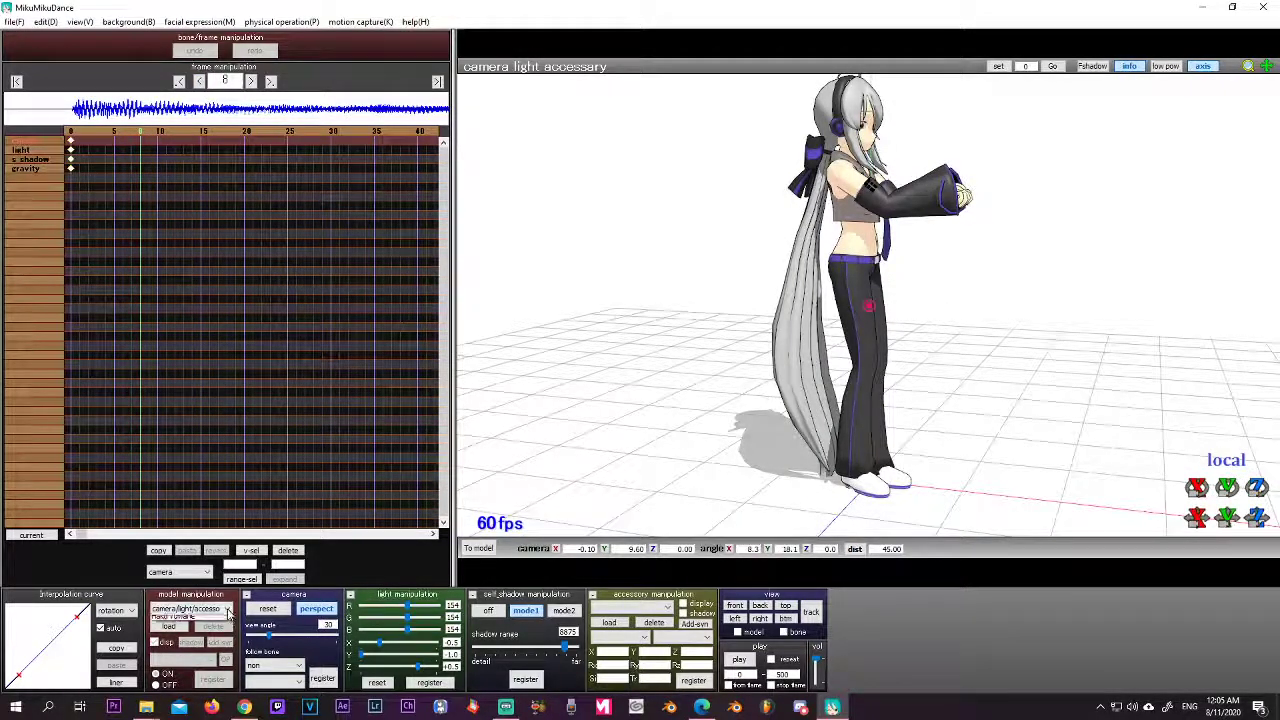
left_click(216, 636)
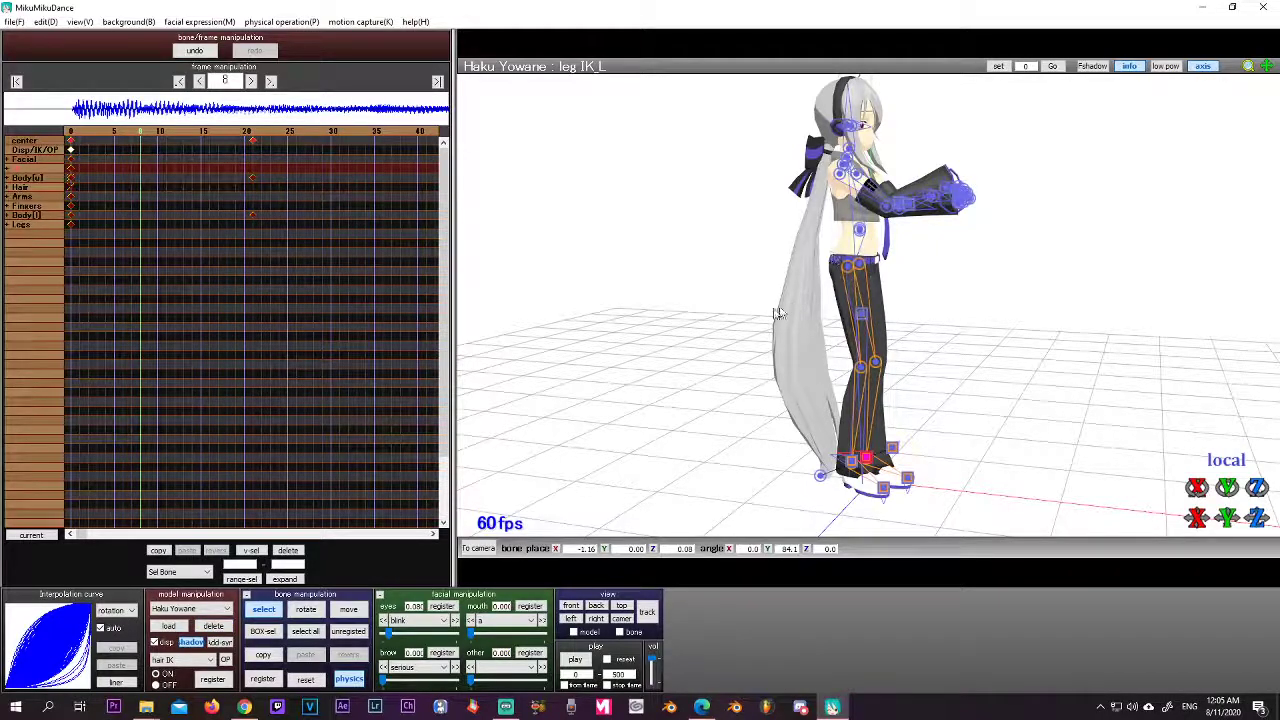
mouse_move(640, 291)
right_mouse_down()
mouse_move(709, 286)
mouse_move(620, 285)
right_mouse_up()
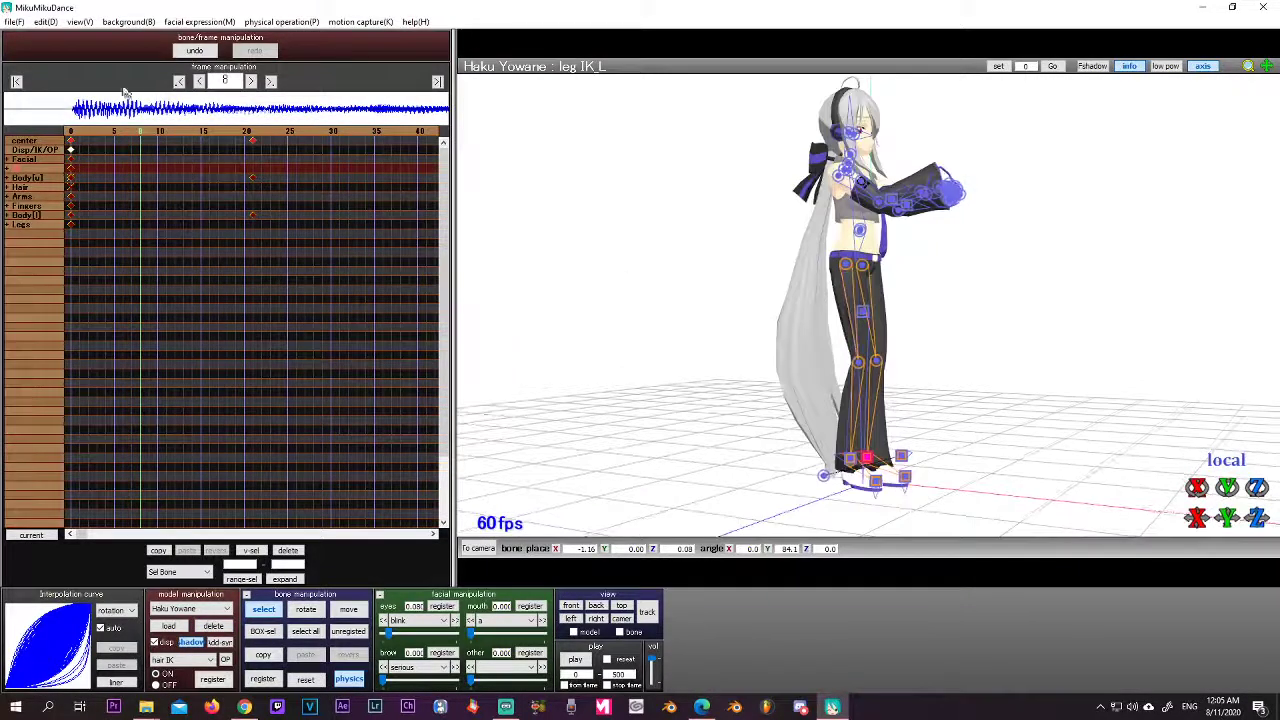
- Render the animation to an AVI file named test 1 in the Downloads folder
left_click(14, 22)
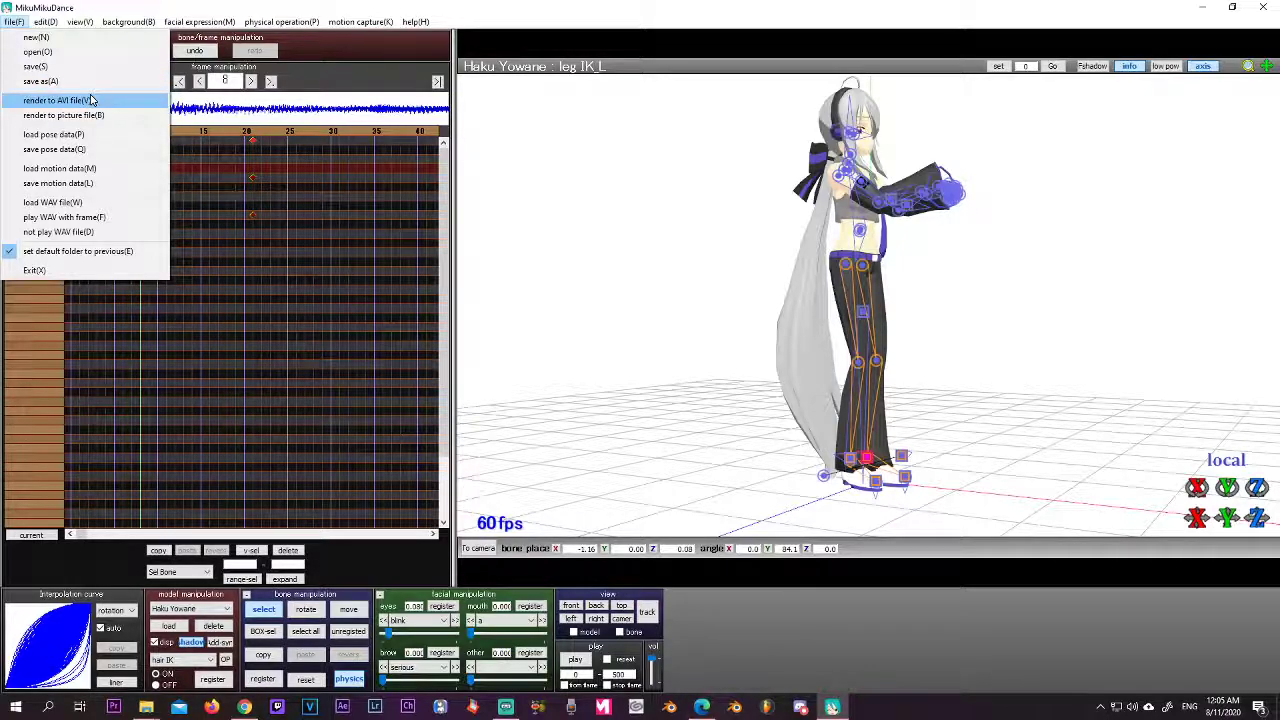
left_click(60, 100)
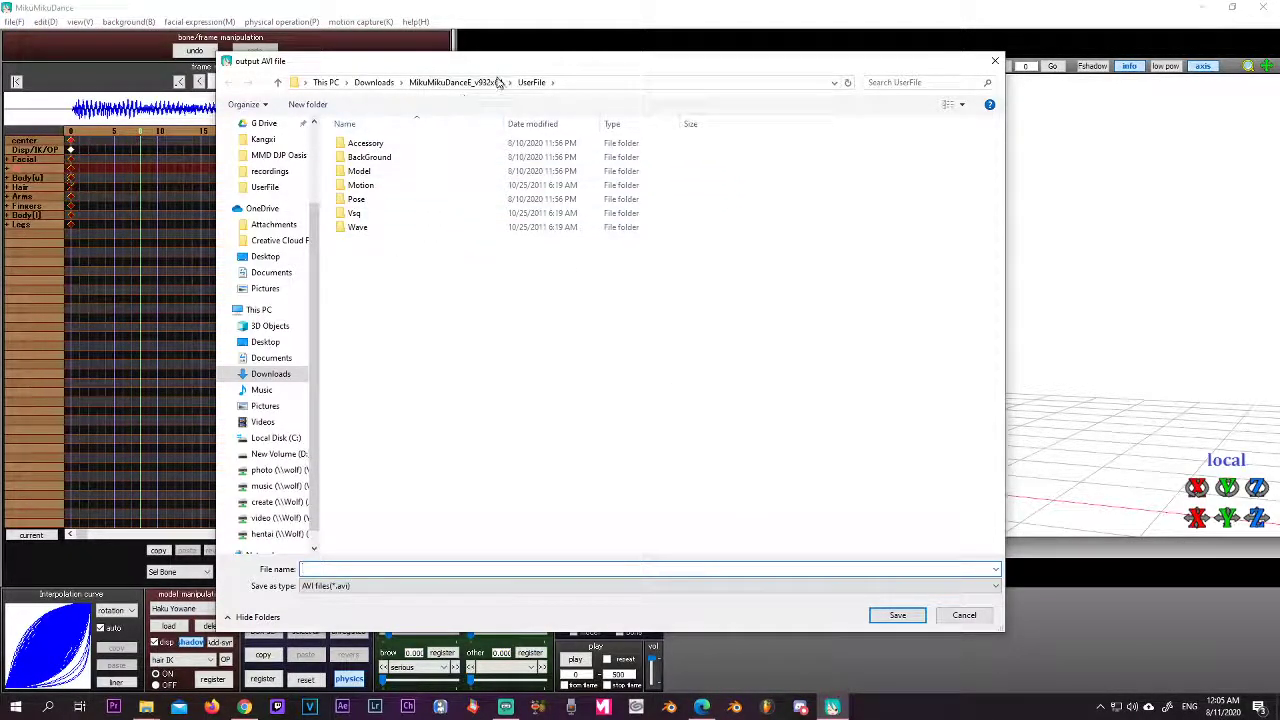
left_click(497, 82)
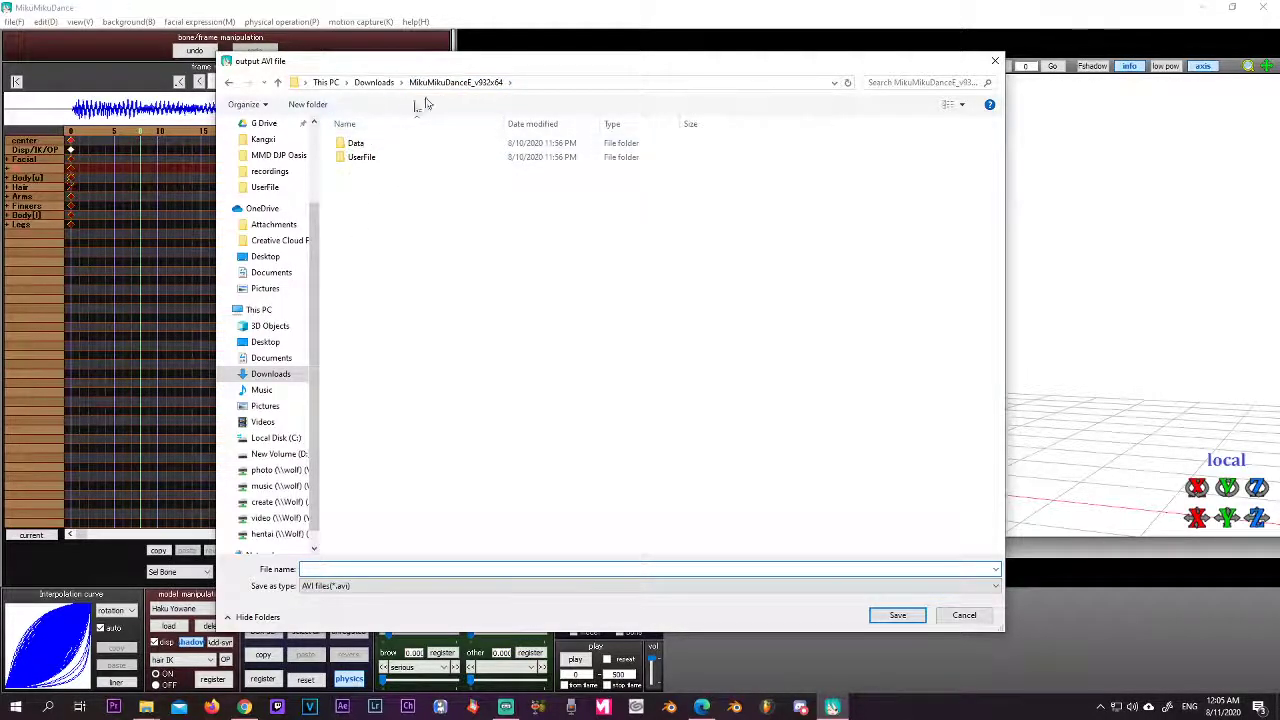
left_click(388, 82)
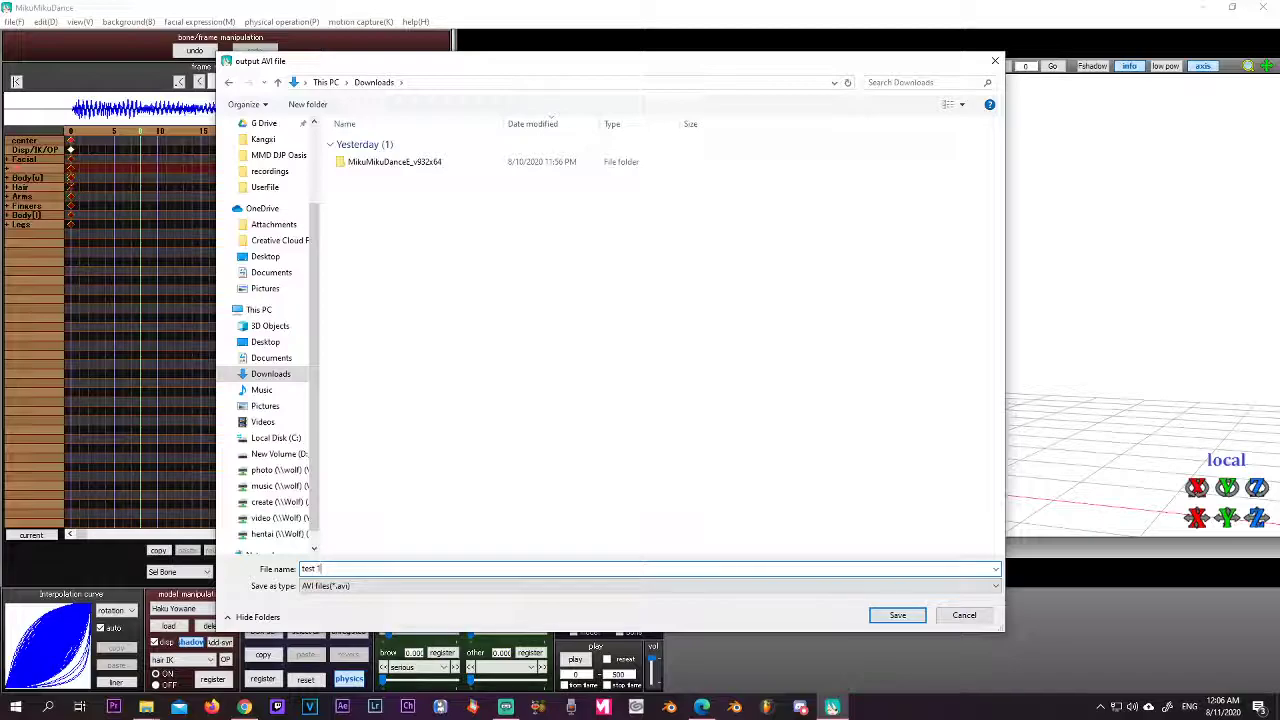
key("Return")
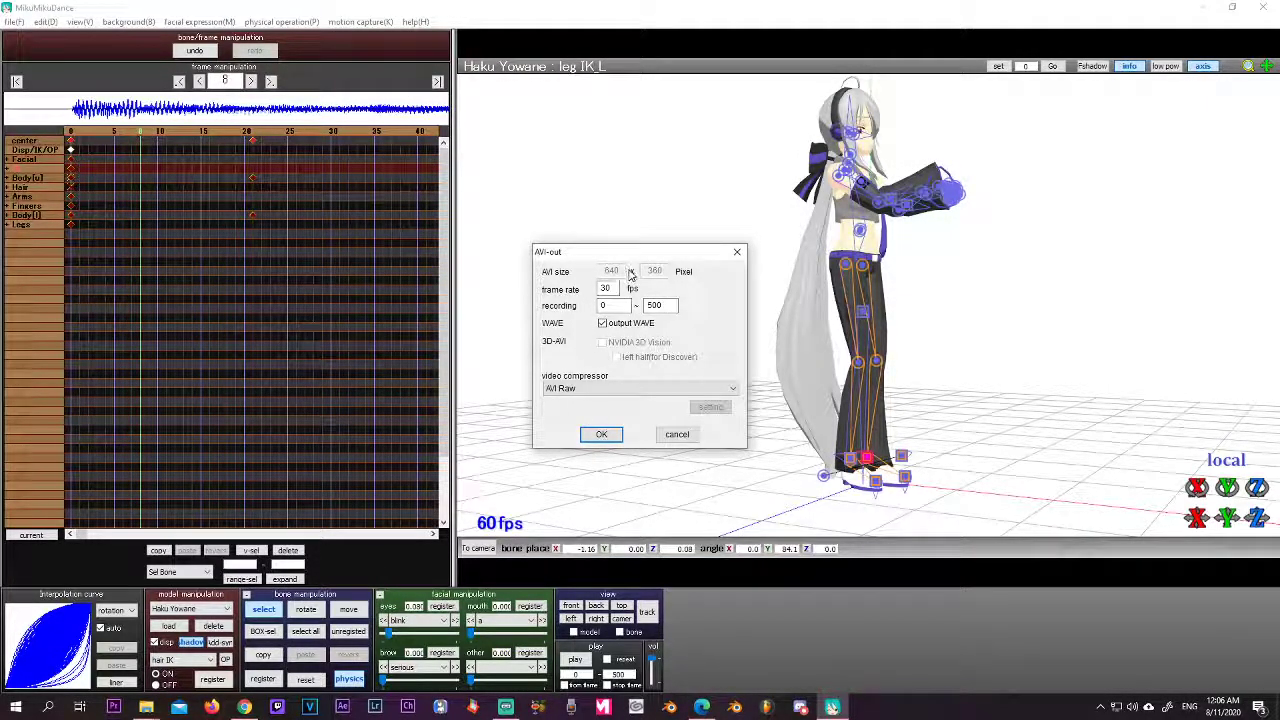
- Choose ffdshow video encoder as the video compressor and start the AVI output
left_click(590, 389)
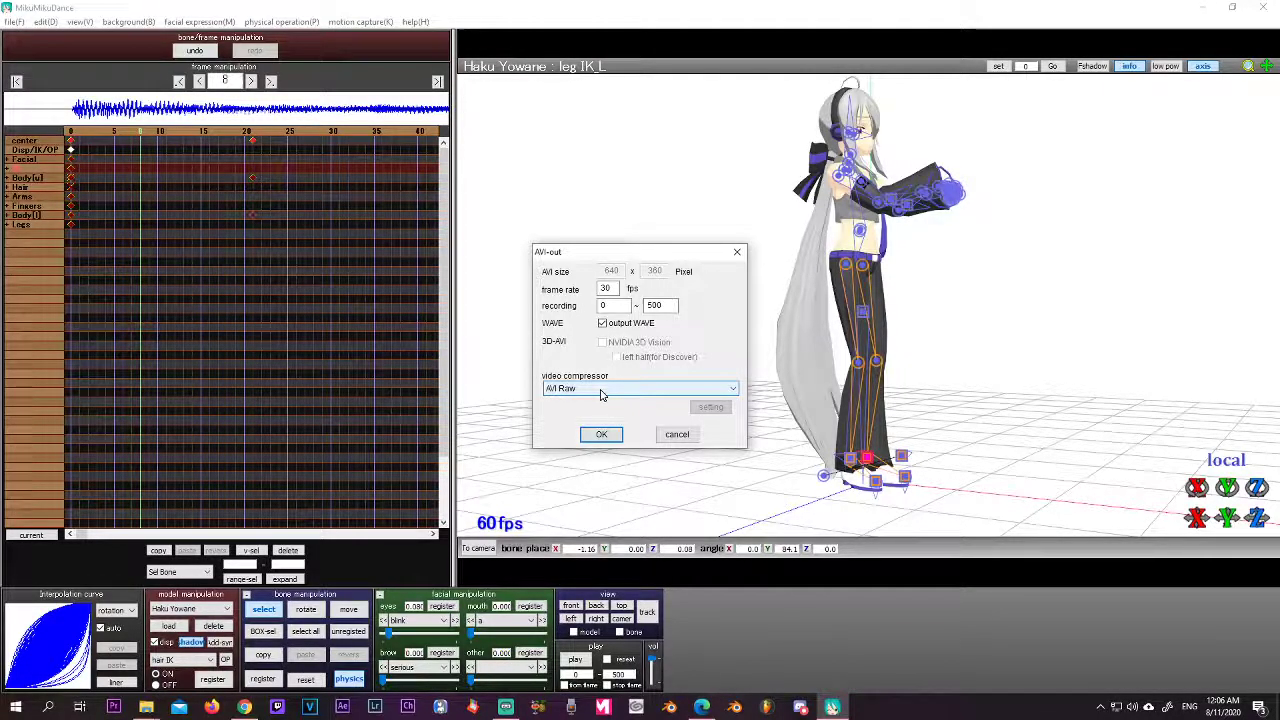
left_click(601, 390)
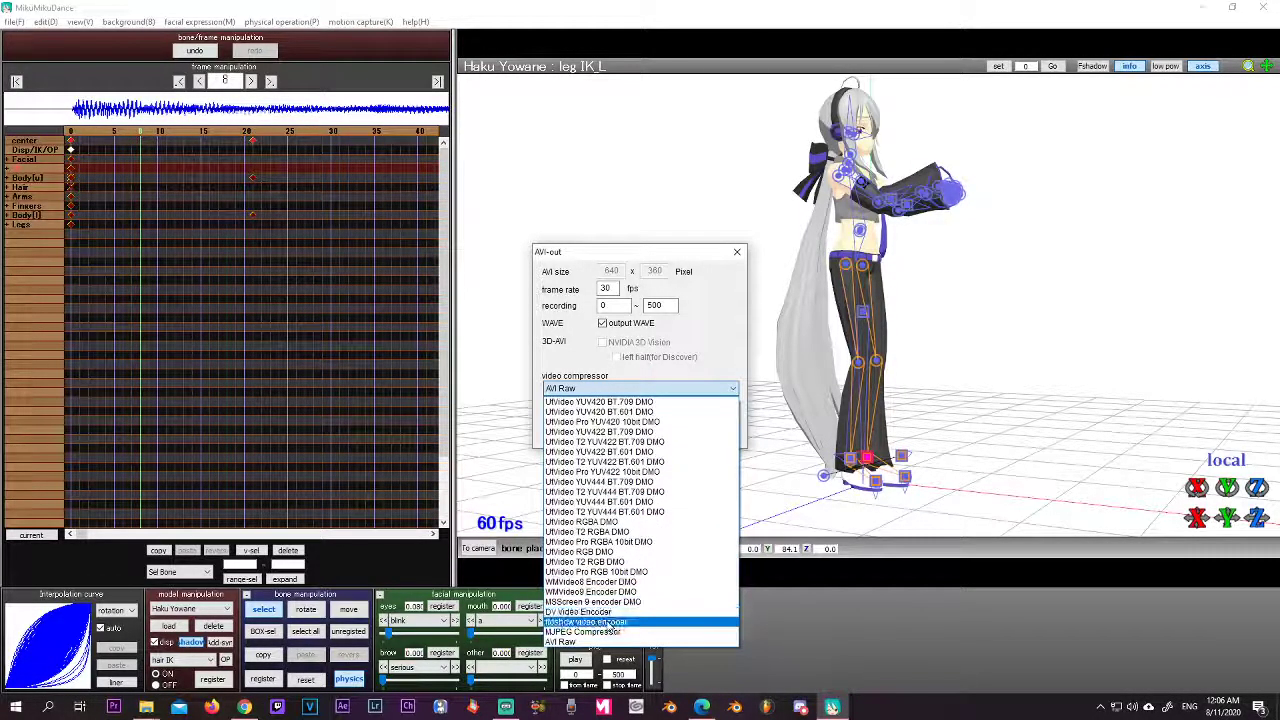
left_click(641, 621)
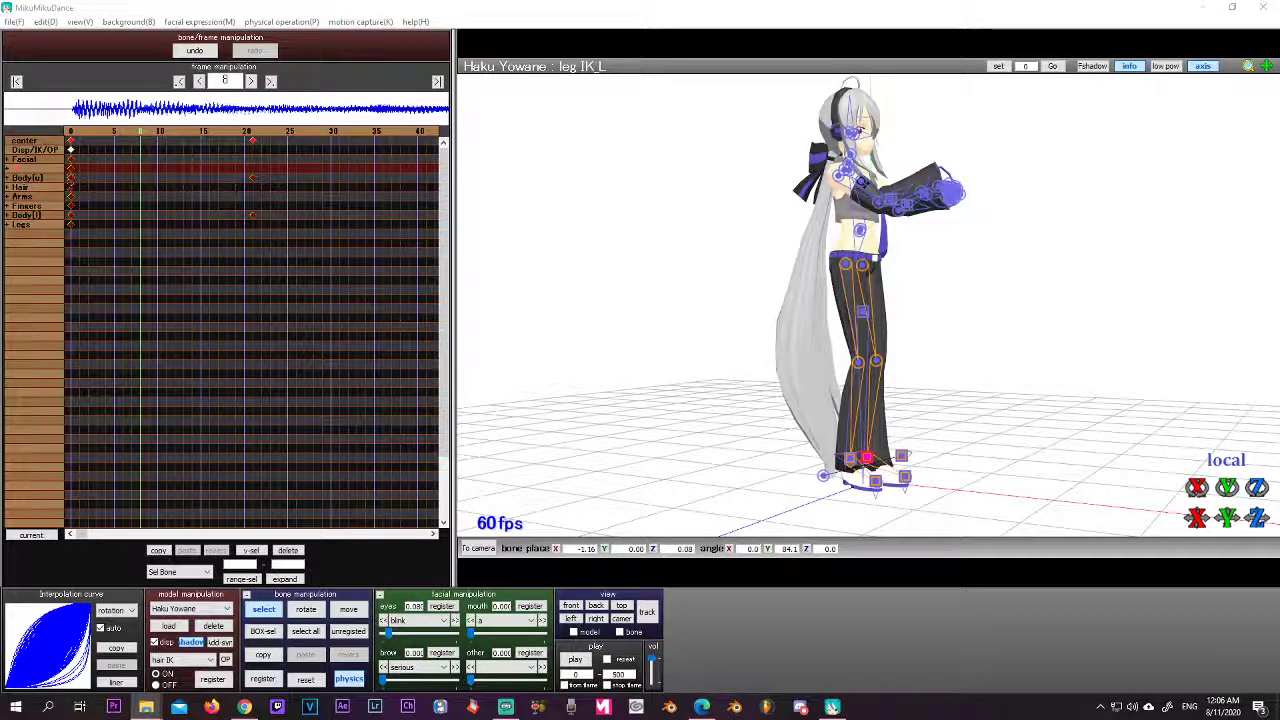
- Switch to File Explorer and open the Downloads folder that holds the rendered video
right_click(153, 707)
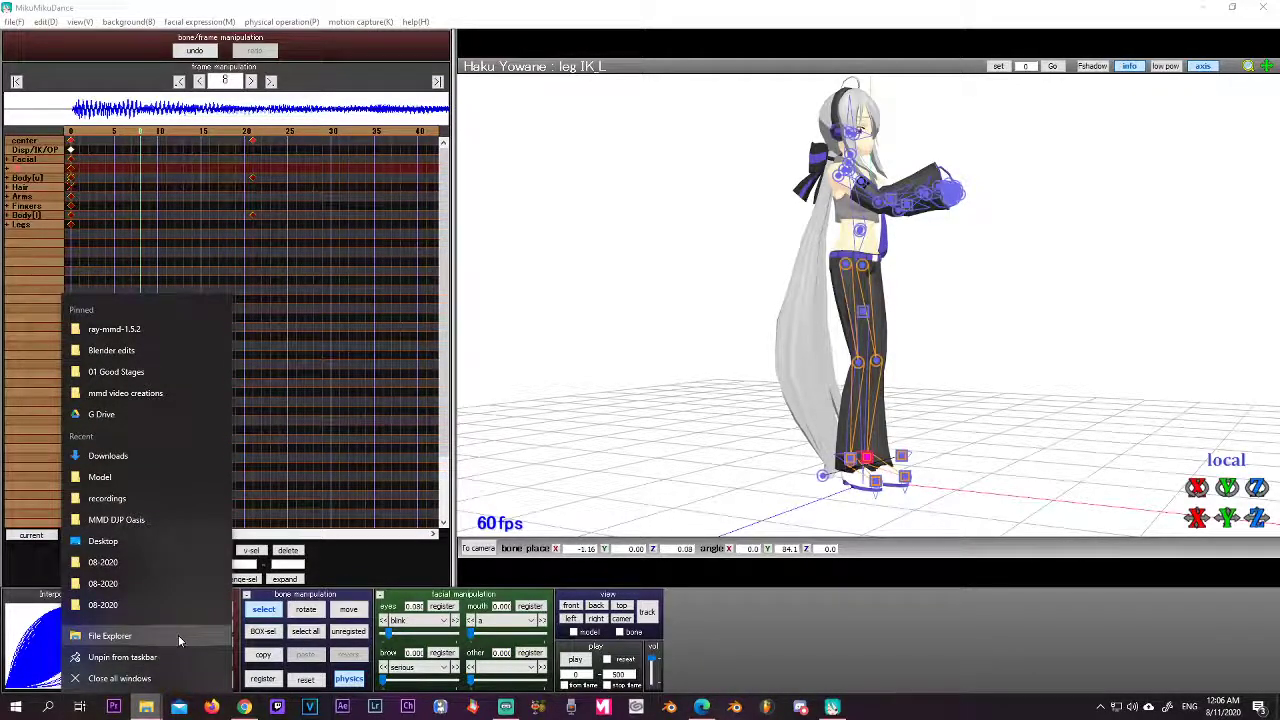
left_click(149, 482)
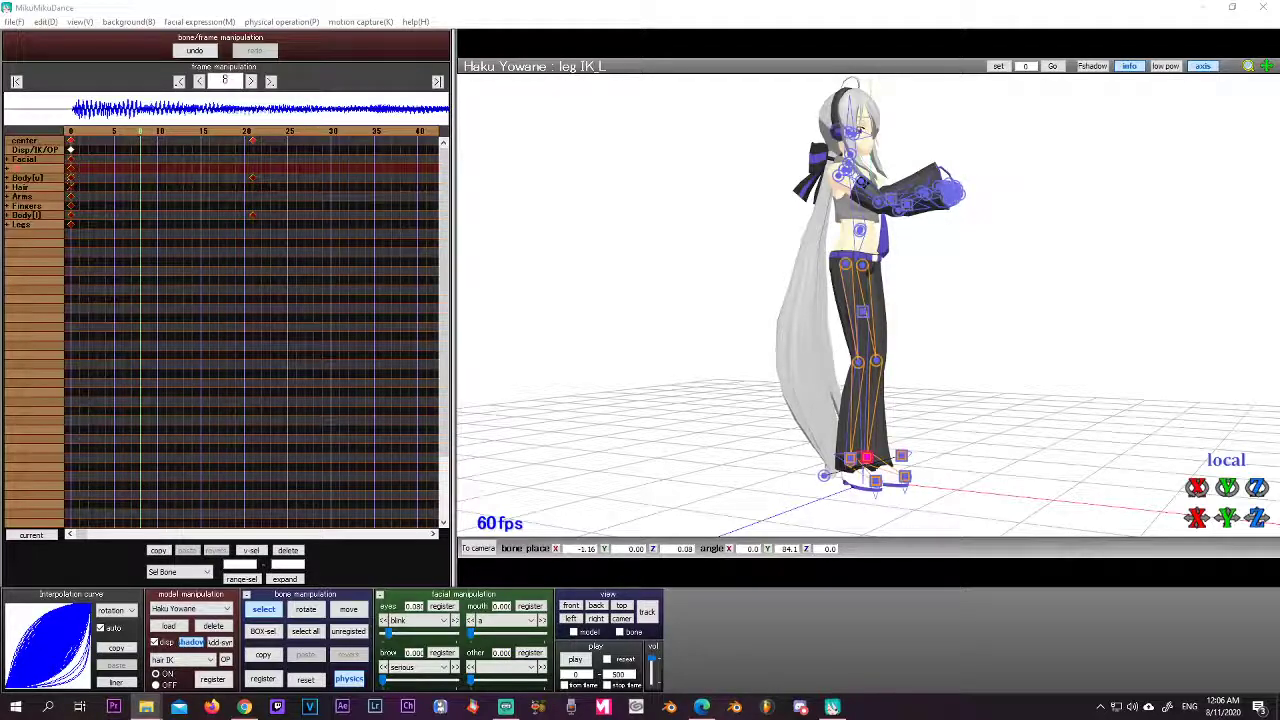
right_click(150, 708)
left_click(160, 636)
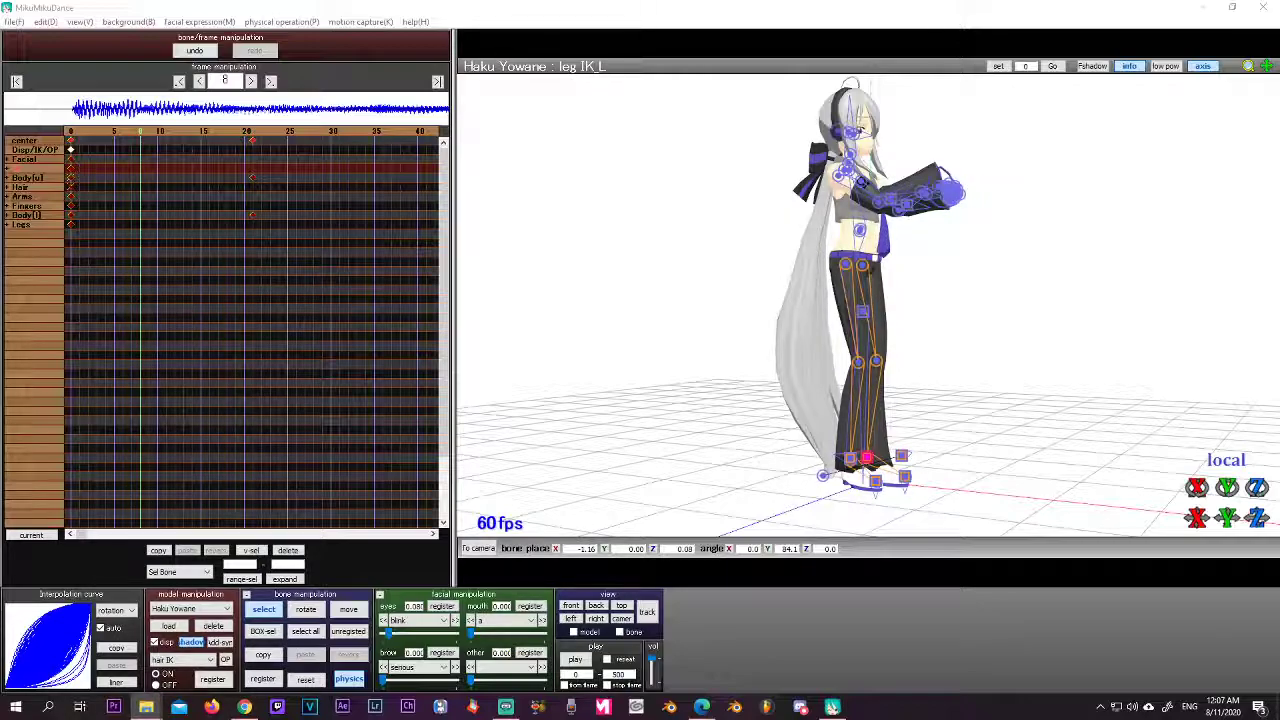
left_click_drag(0, 51, 559, 172)
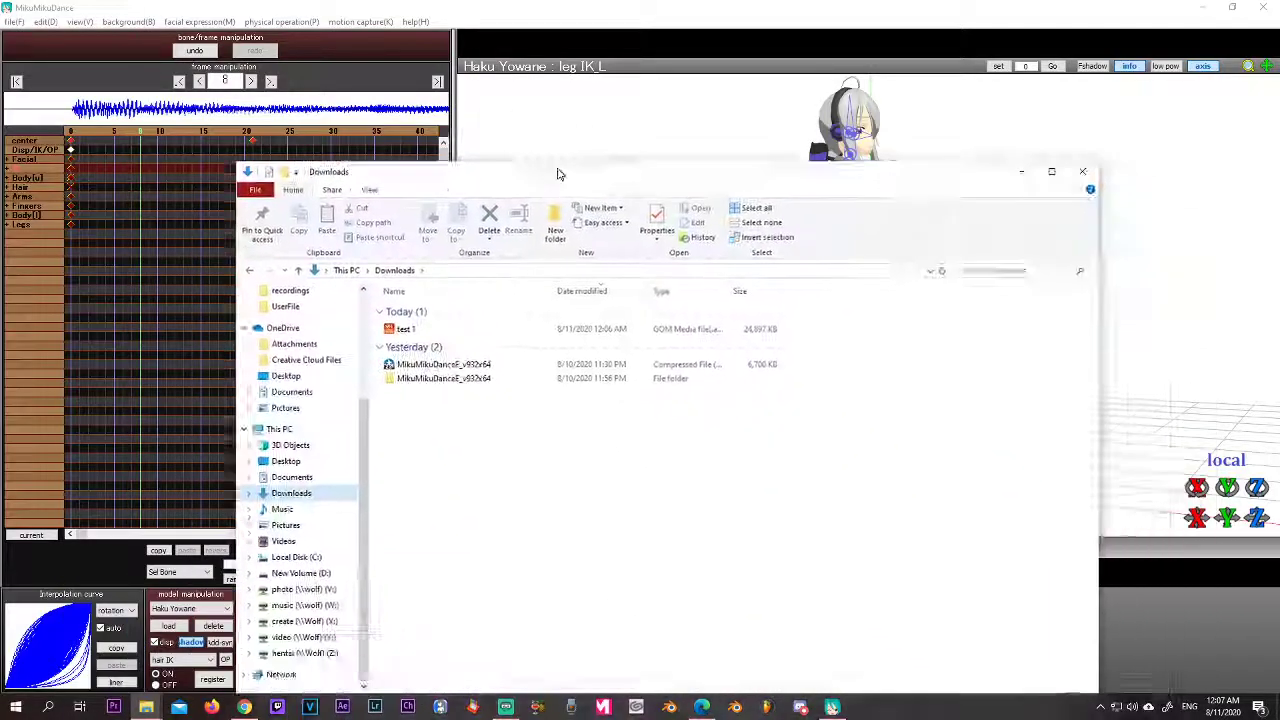
- Play the rendered test 1 video to check it, and close the player and the Downloads folder
double_click(405, 331)
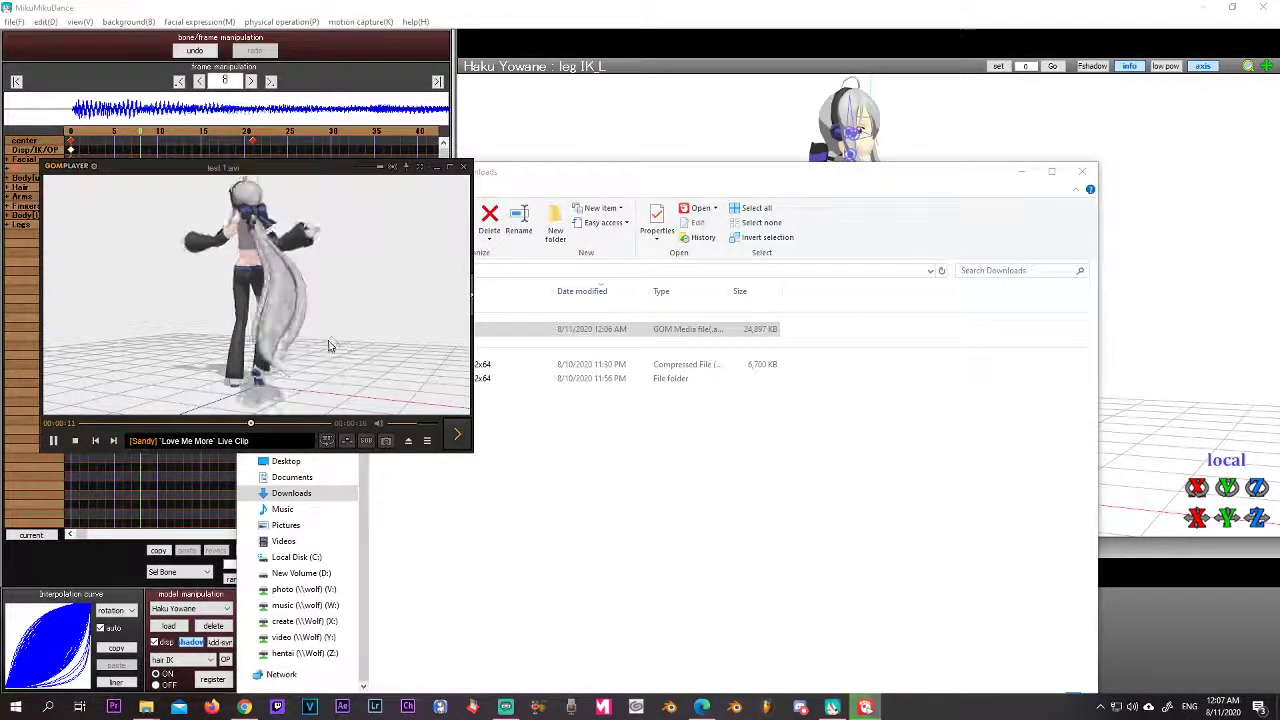
left_click_drag(253, 277, 457, 281)
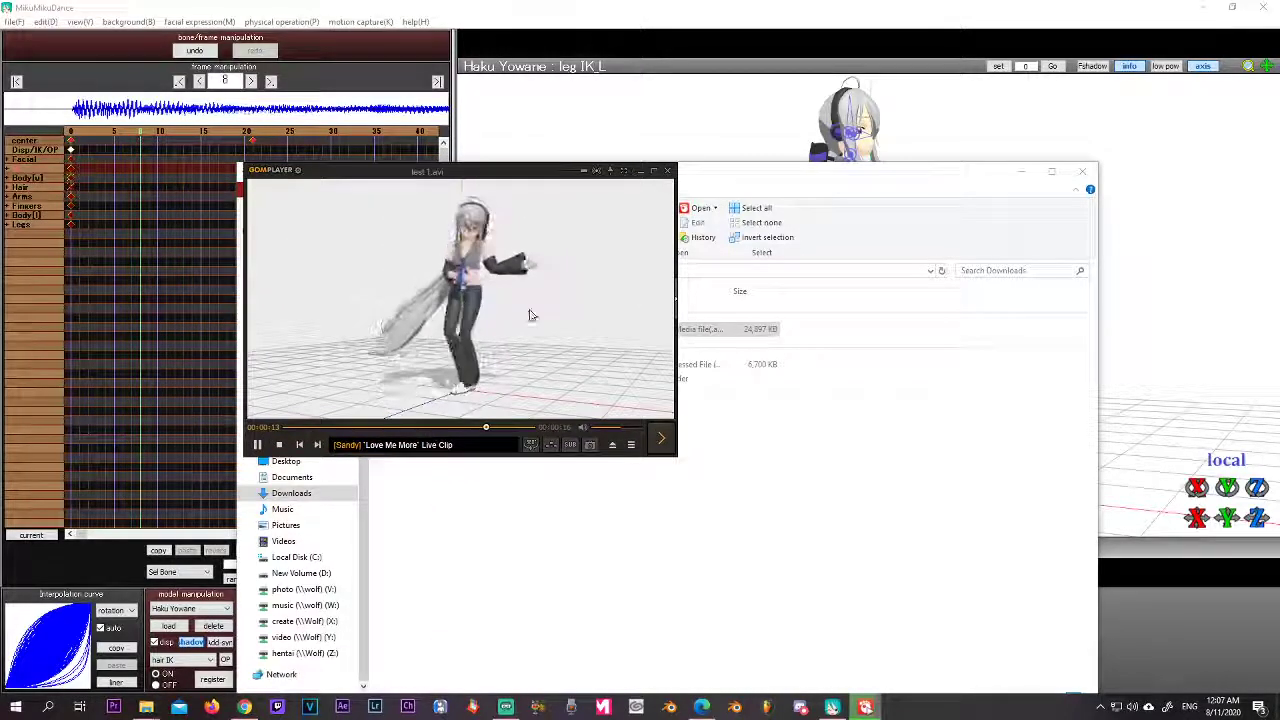
left_click(668, 175)
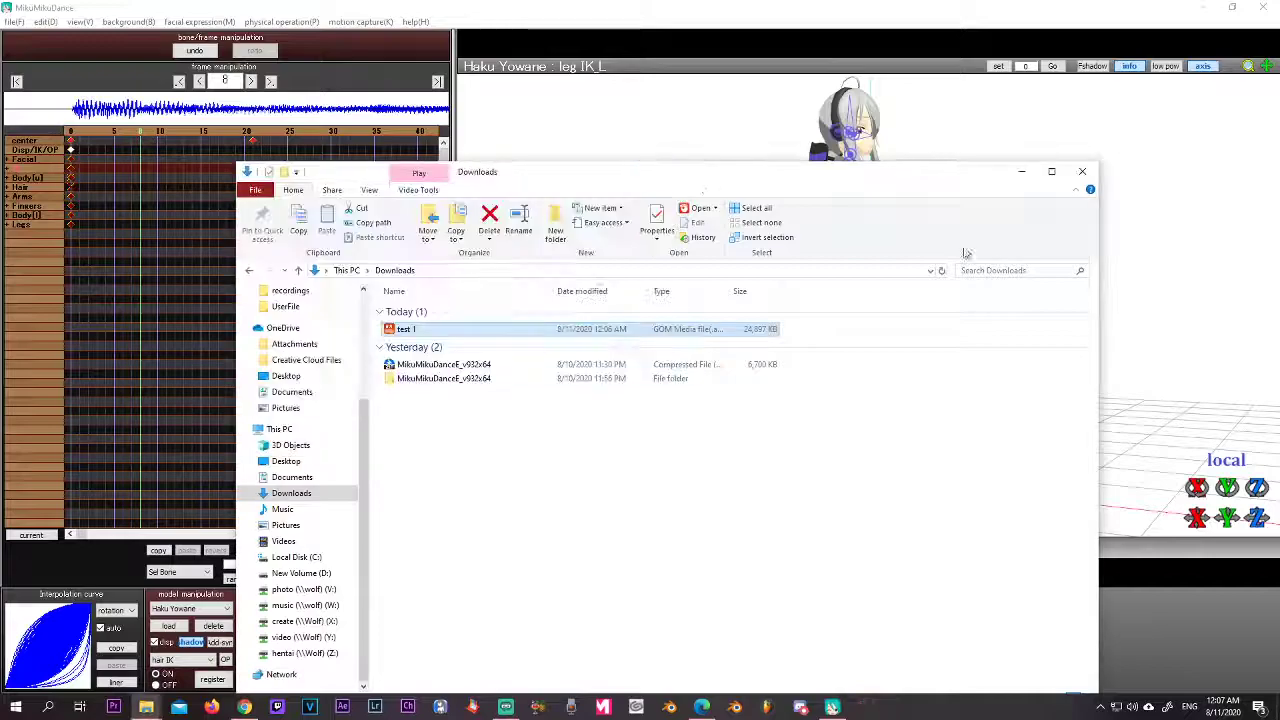
left_click(1081, 175)
- Delete the Haku Yowane model from the scene and confirm the deletion
right_click_drag(865, 335, 840, 345)
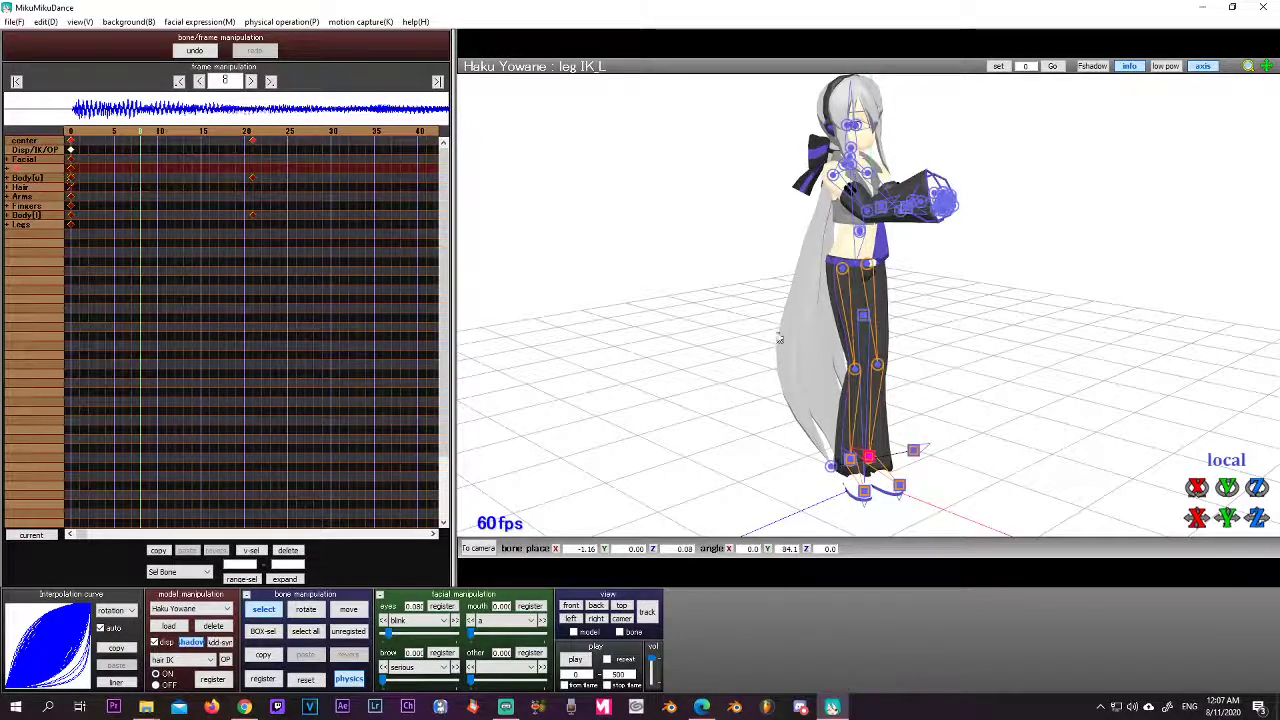
left_click(215, 627)
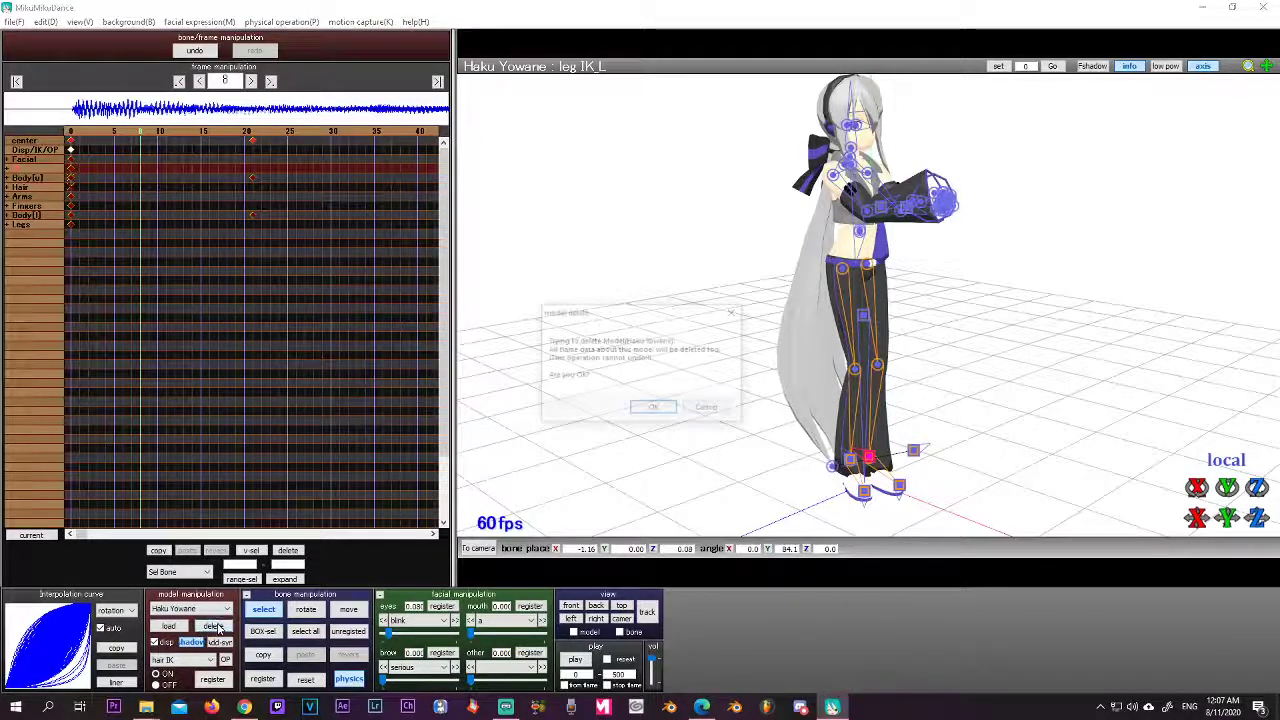
left_click(653, 407)
- Turn the view of the empty stage and minimize MikuMikuDance to return to the LearnMMD downloads page
right_click_drag(758, 418, 734, 443)
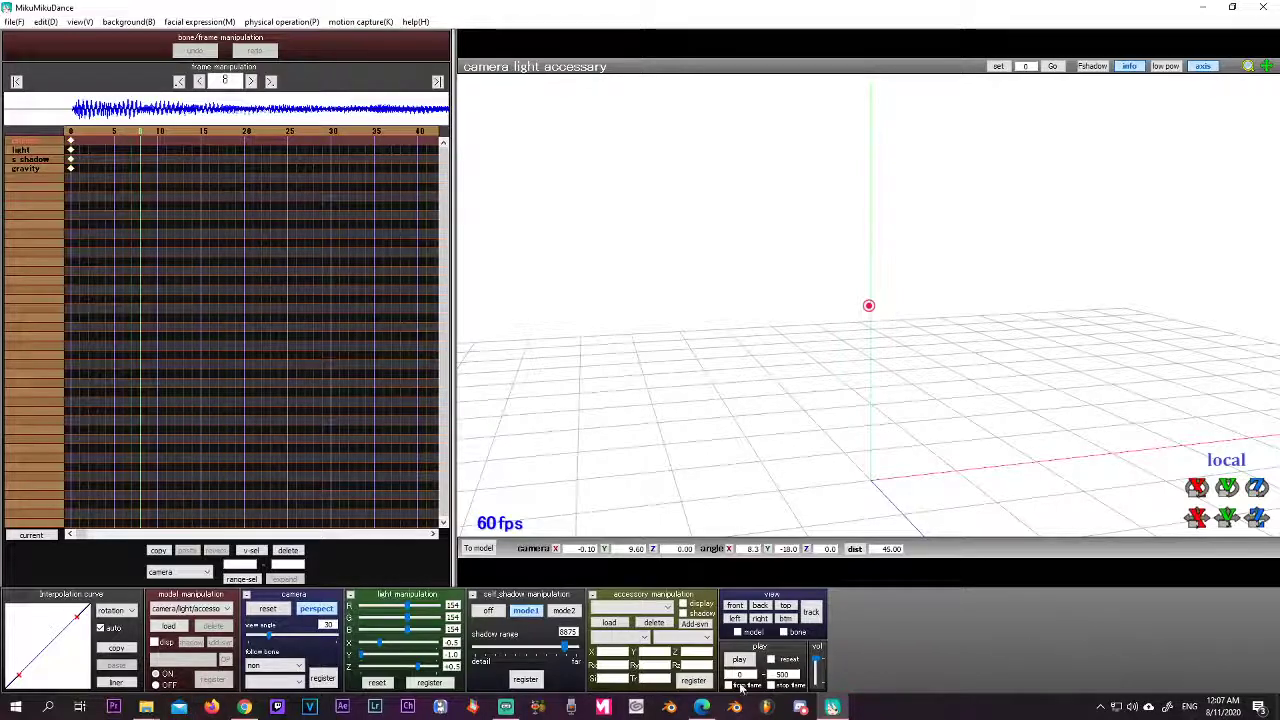
left_click(1201, 8)
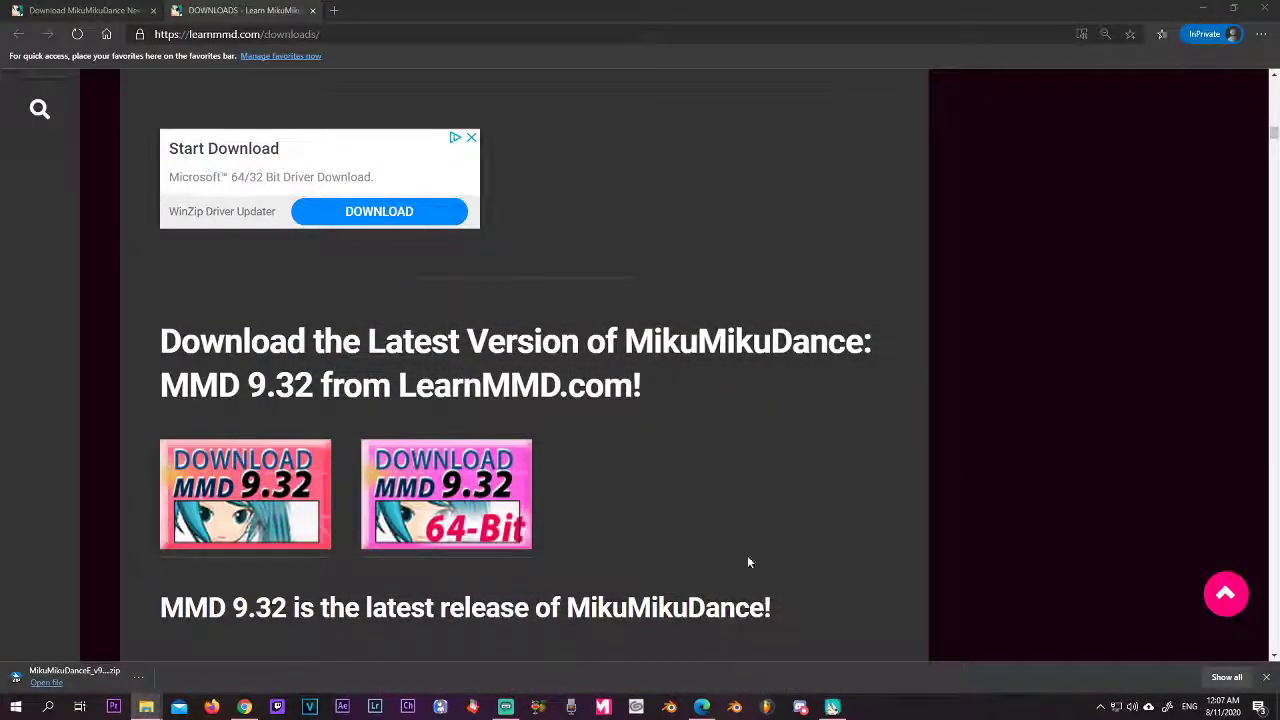